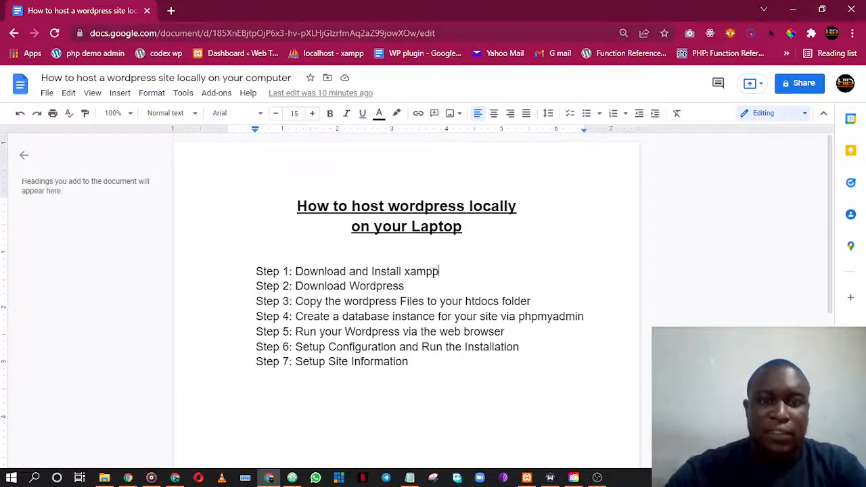
pyautogui.moveTo(256, 271); pyautogui.dragTo(410, 364)
pyautogui.click(417, 366)
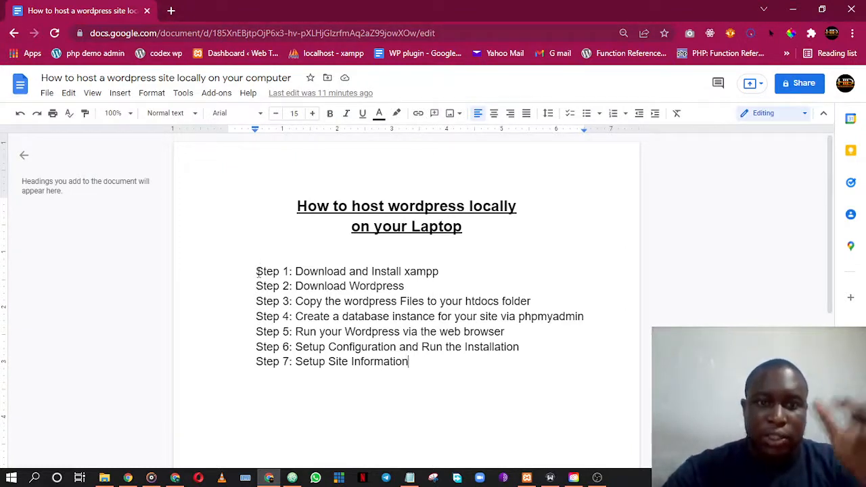
pyautogui.moveTo(258, 273); pyautogui.dragTo(402, 272)
pyautogui.click(436, 270)
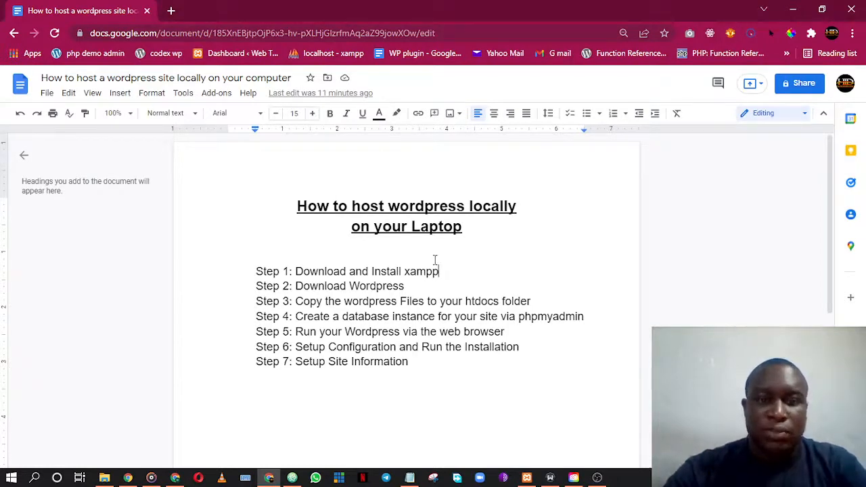
# - Search the web for xampp in a new browser tab and open the Apache Friends result in a separate tab
pyautogui.click(170, 11)
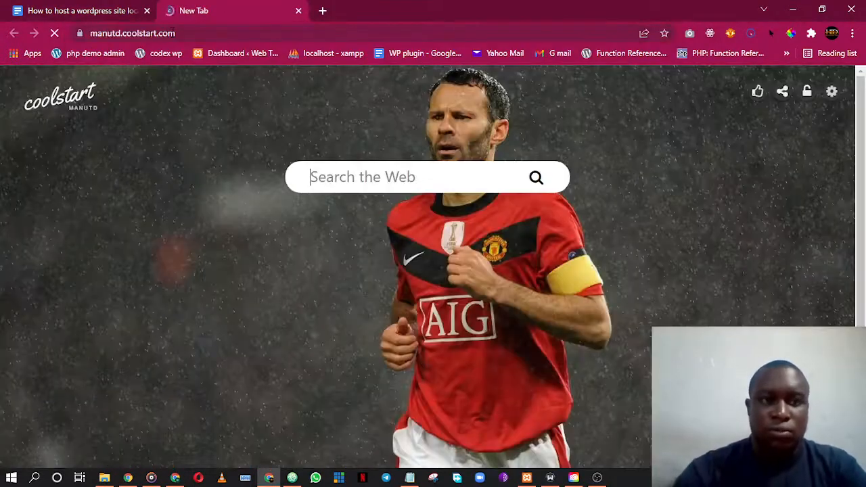
pyautogui.click(196, 32)
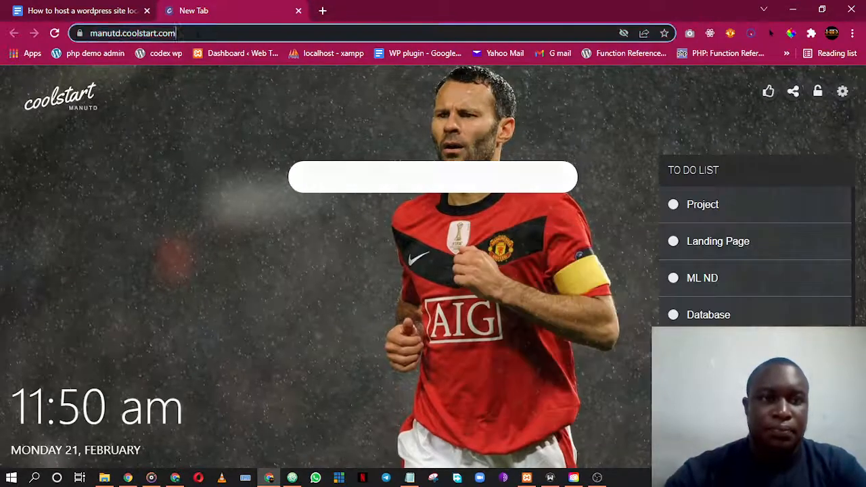
pyautogui.write('xampp')
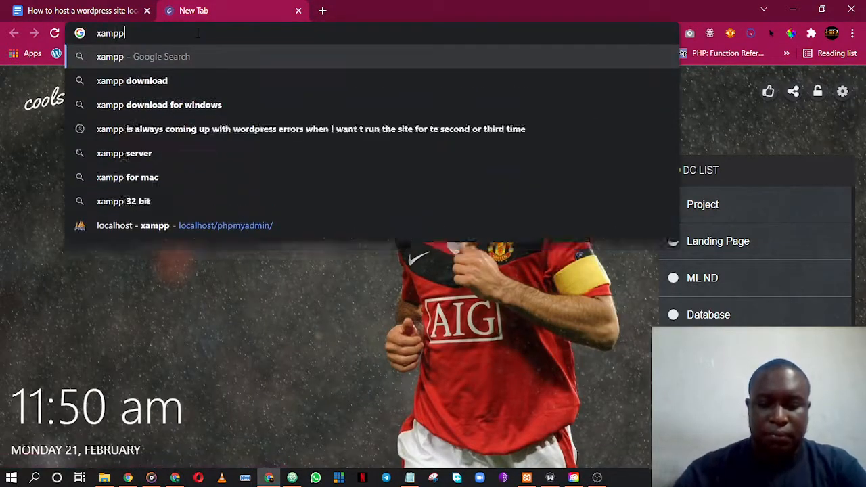
pyautogui.press('Return')
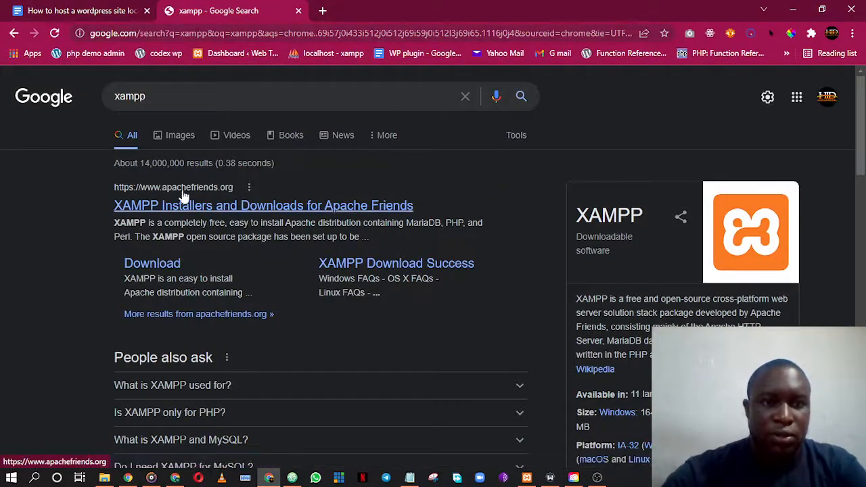
pyautogui.rightClick(199, 208)
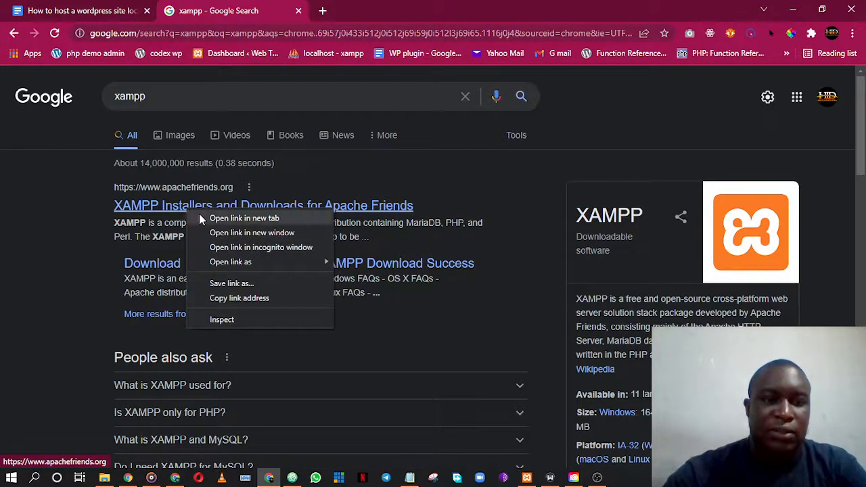
pyautogui.click(208, 218)
pyautogui.click(342, 10)
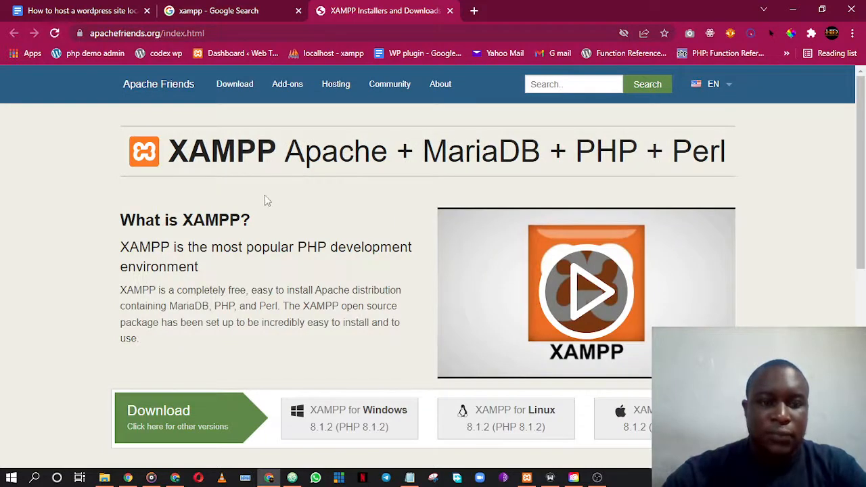
# - Examine the XAMPP home page and its installer options for Windows, Linux and OS X
pyautogui.scroll(-1, 265, 203)
pyautogui.scroll(-1, 268, 210)
pyautogui.scroll(3, 274, 210)
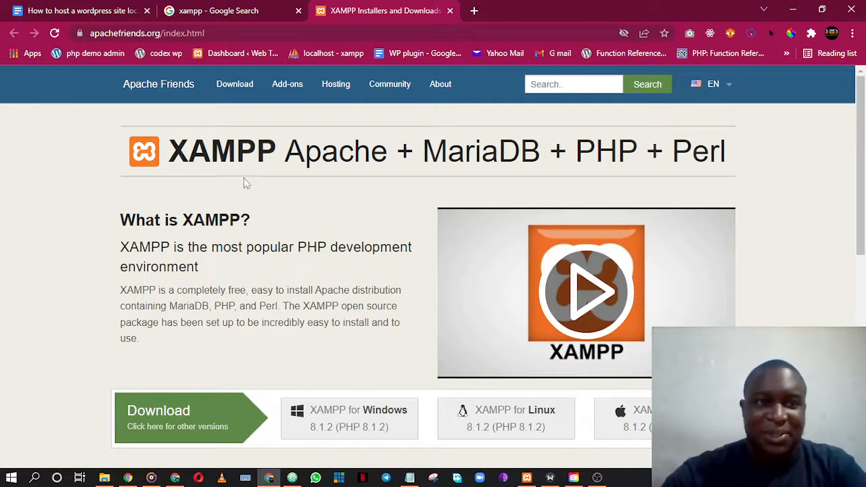
pyautogui.scroll(-1, 157, 212)
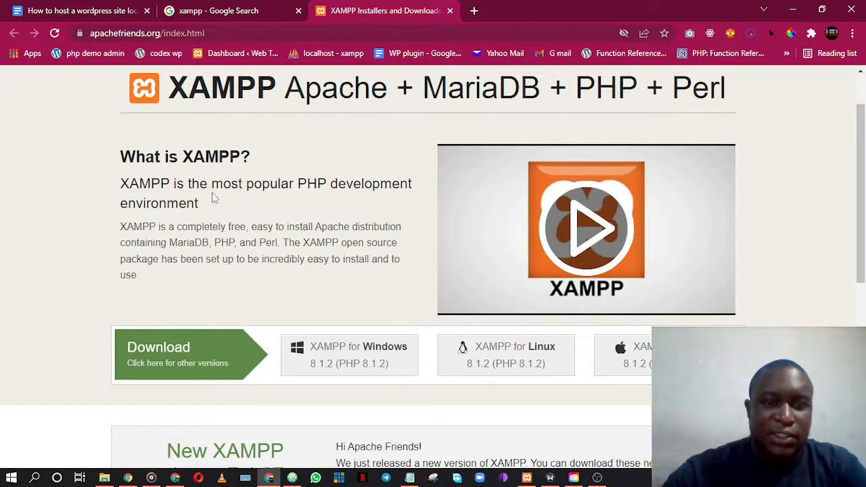
pyautogui.scroll(-3, 224, 196)
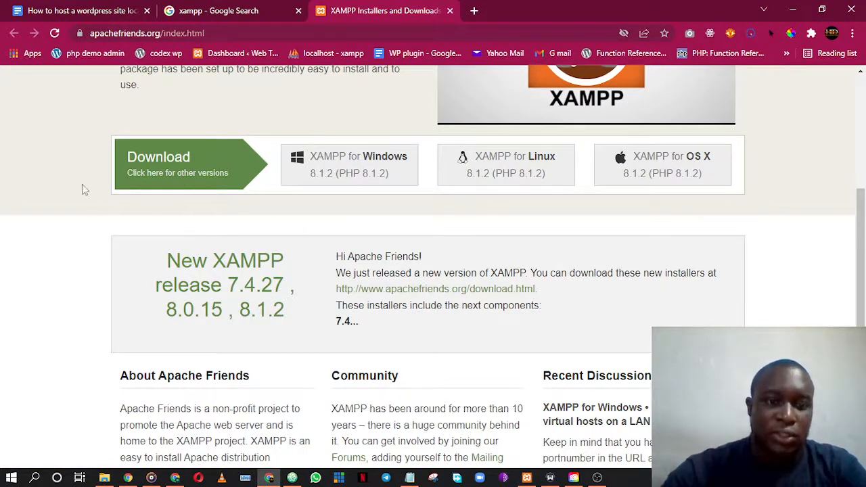
pyautogui.scroll(1, 82, 184)
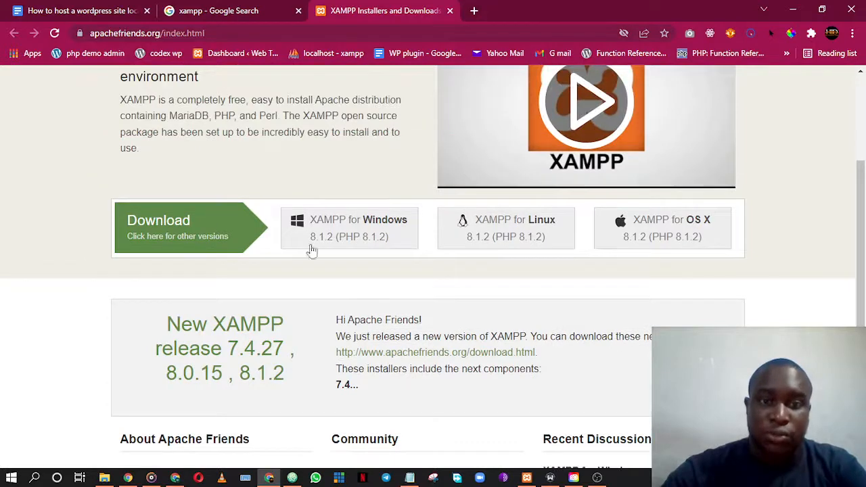
pyautogui.scroll(-2, 522, 244)
pyautogui.scroll(-2, 746, 237)
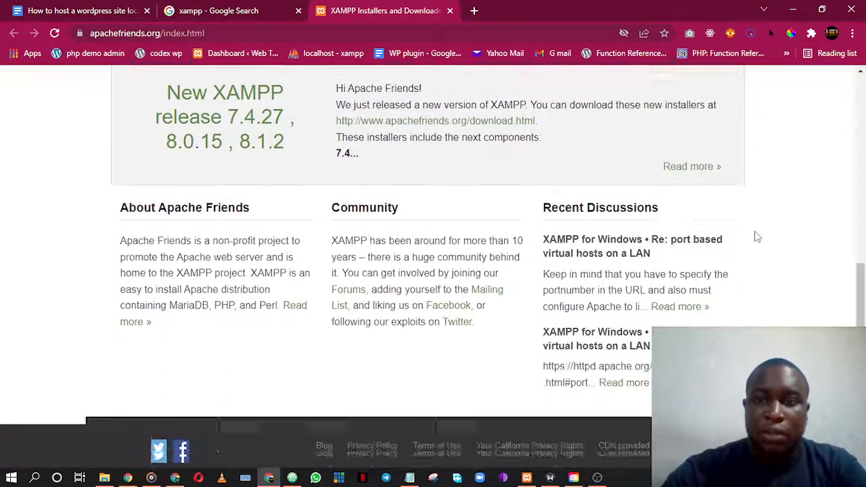
pyautogui.scroll(2, 756, 234)
pyautogui.scroll(1, 752, 233)
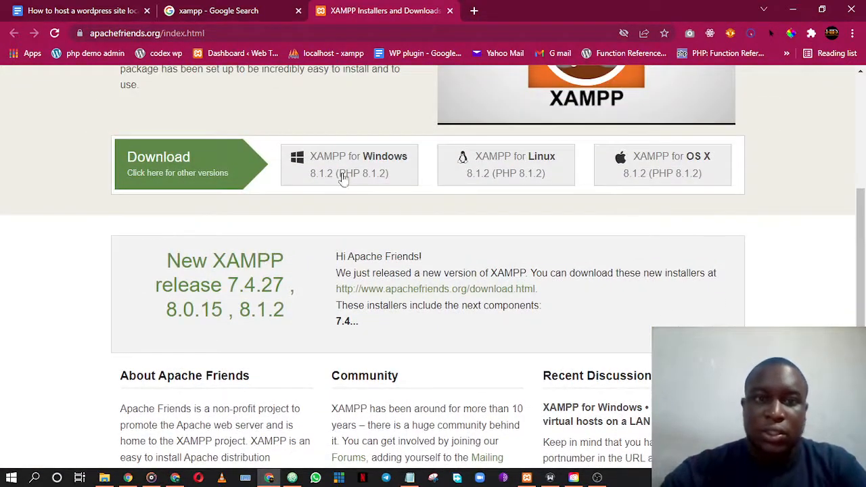
# - Start downloading the XAMPP for Windows 8.1.2 installer, then cancel the download
pyautogui.scroll(2, 348, 151)
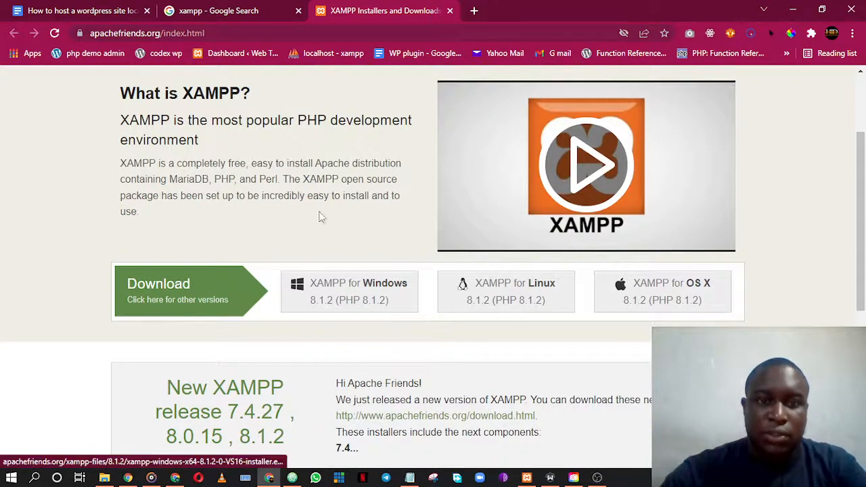
pyautogui.click(349, 297)
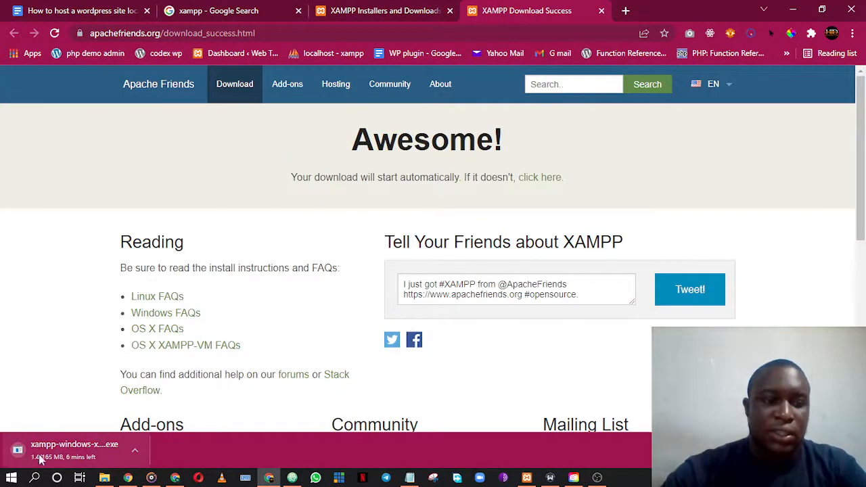
pyautogui.click(135, 451)
pyautogui.click(151, 429)
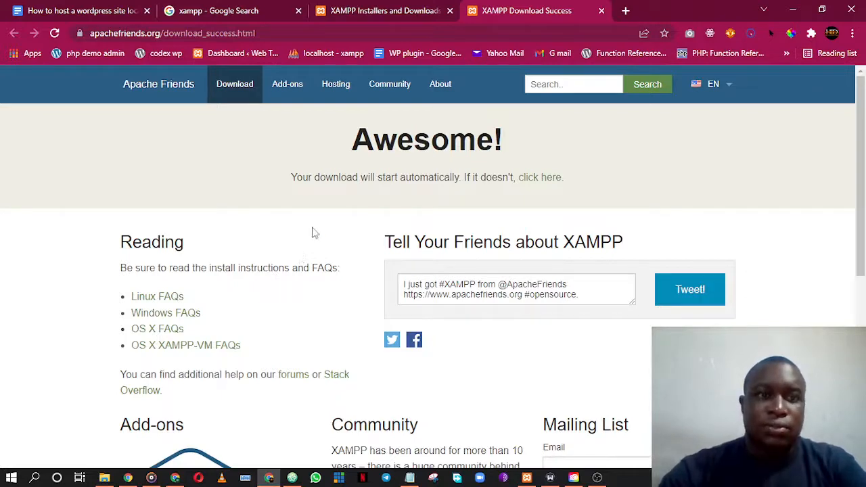
# - Return to the WordPress hosting outline document and make the "Step 1: Download and Install xampp" line bold
pyautogui.click(129, 8)
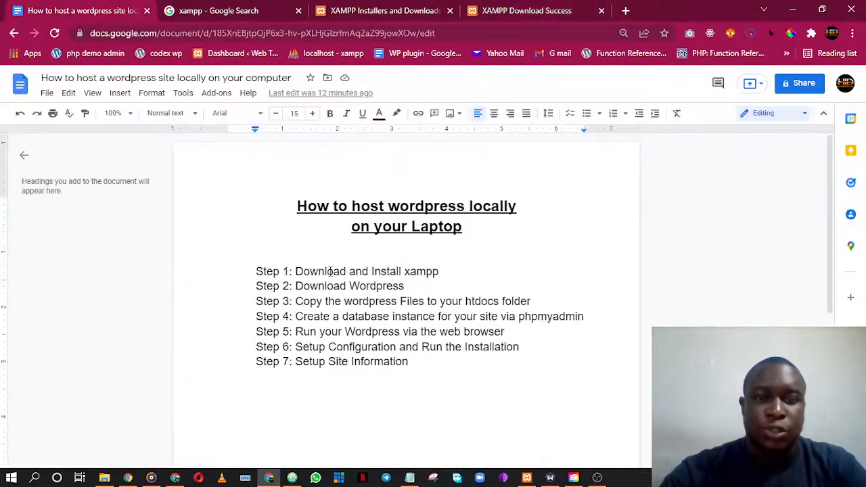
pyautogui.tripleClick(330, 272)
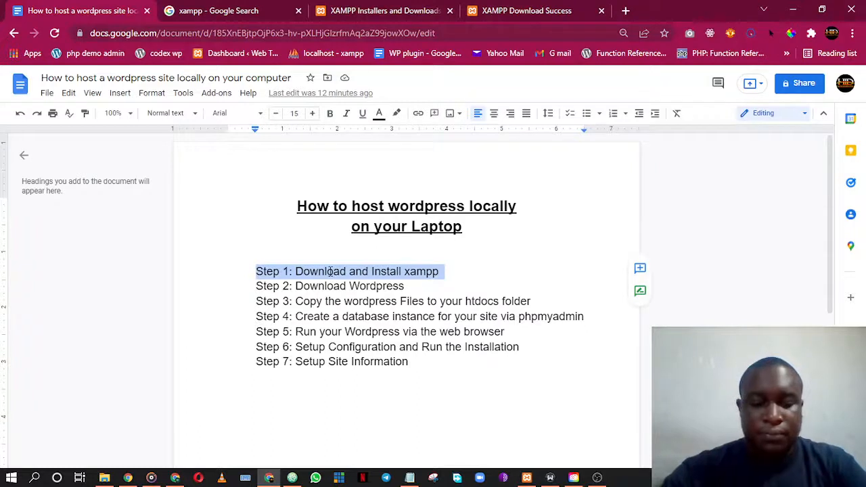
pyautogui.hotkey('ctrl', 'b')
pyautogui.click(348, 286)
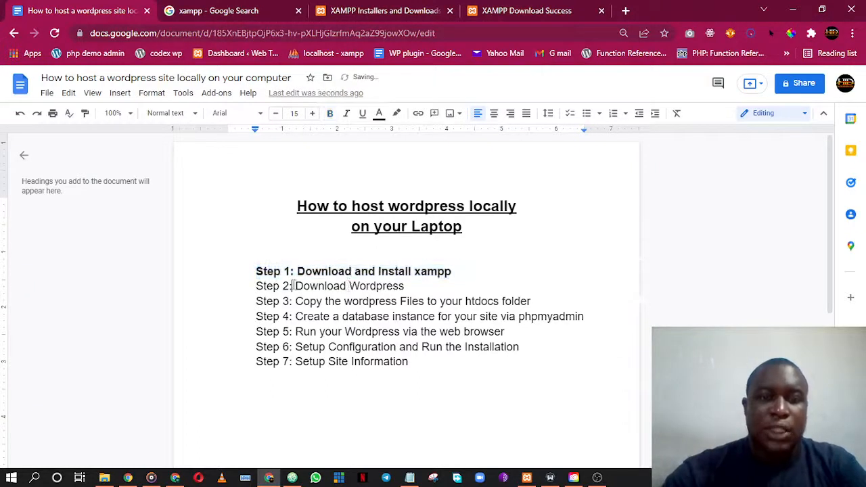
pyautogui.moveTo(293, 285); pyautogui.dragTo(377, 286)
pyautogui.click(377, 286)
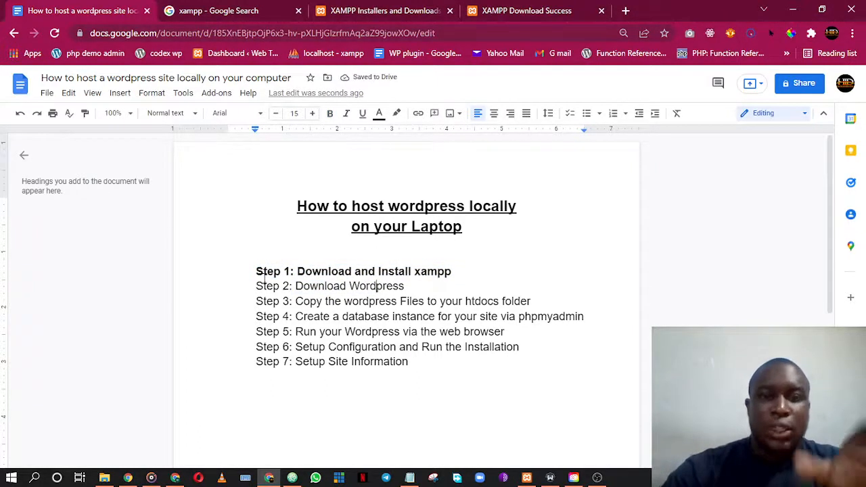
# - Load wordpress.org in the tab showing the XAMPP installers page
pyautogui.click(404, 6)
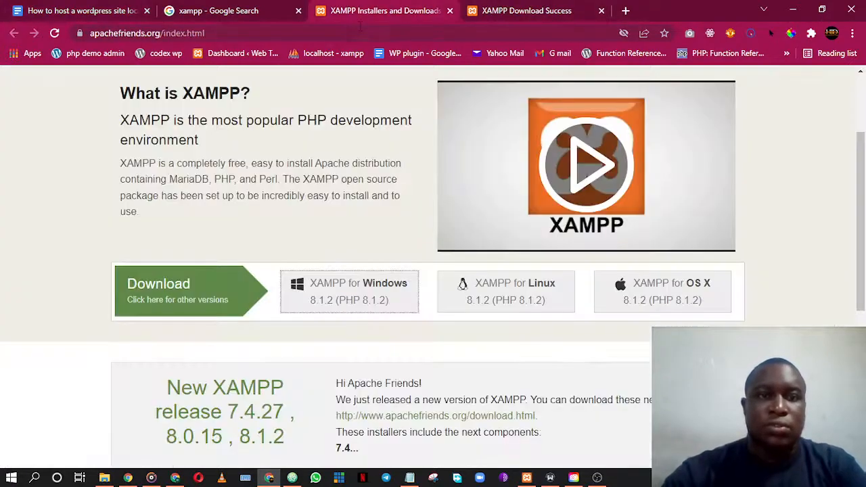
pyautogui.click(342, 37)
pyautogui.write('word')
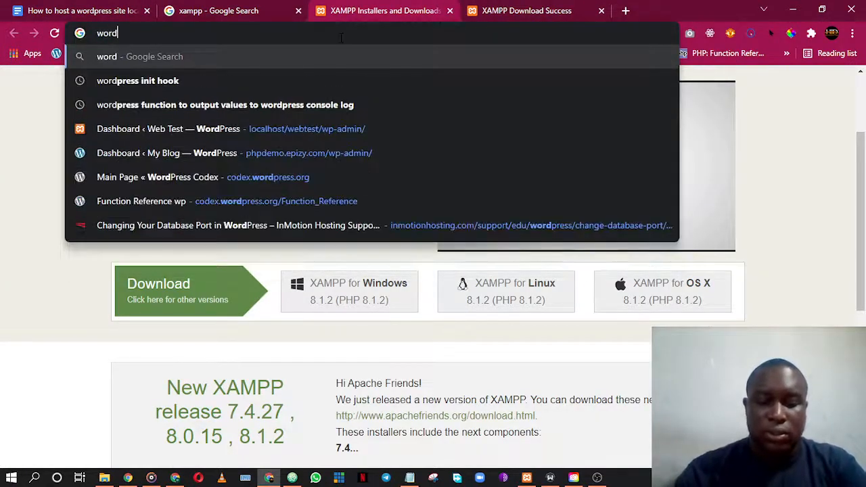
pyautogui.write('press.org')
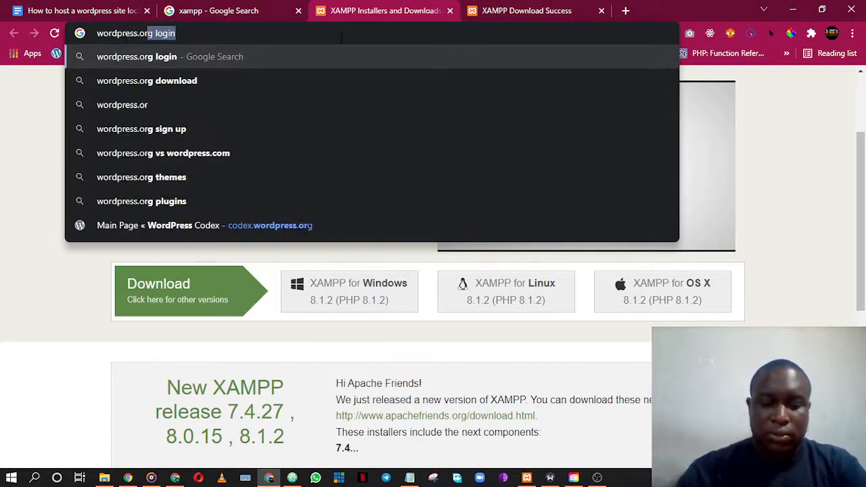
pyautogui.press('Return')
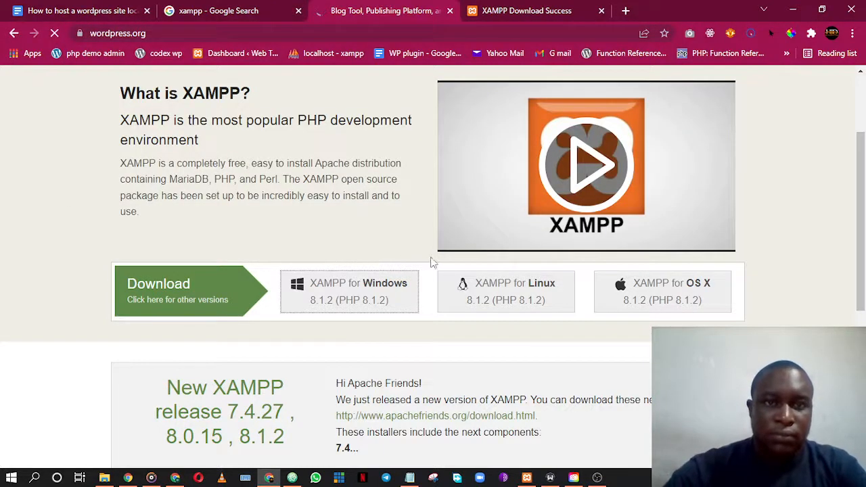
# - Look over the WordPress home page and open its Get WordPress download page
pyautogui.scroll(-8, 484, 284)
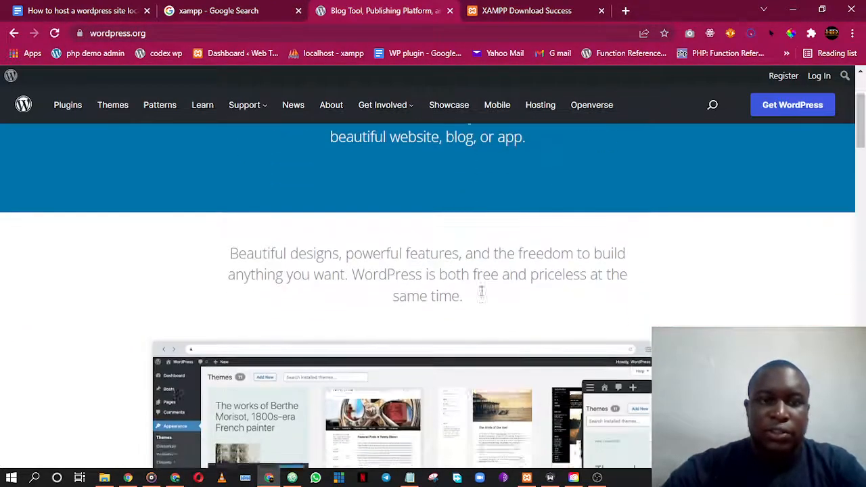
pyautogui.scroll(-10, 482, 290)
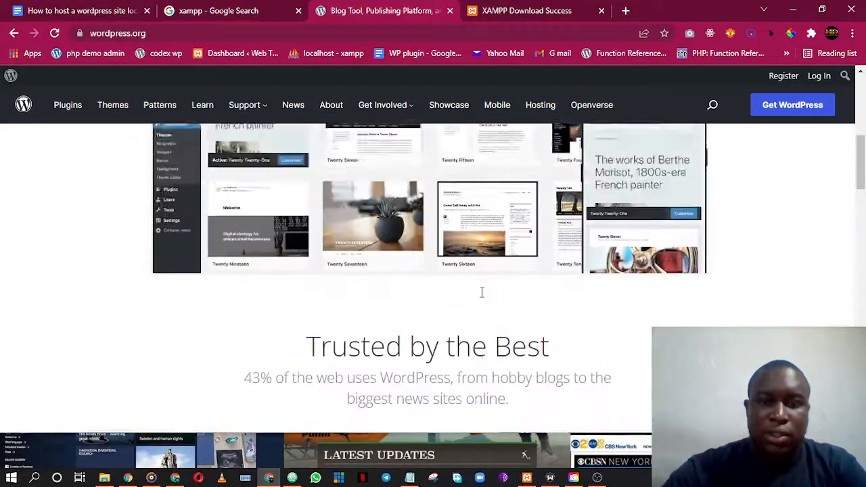
pyautogui.scroll(-10, 483, 299)
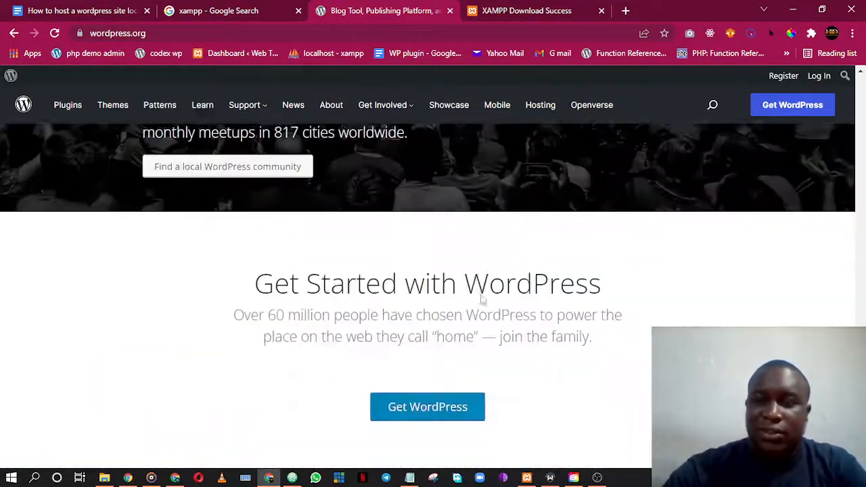
pyautogui.scroll(12, 480, 293)
pyautogui.scroll(5, 482, 294)
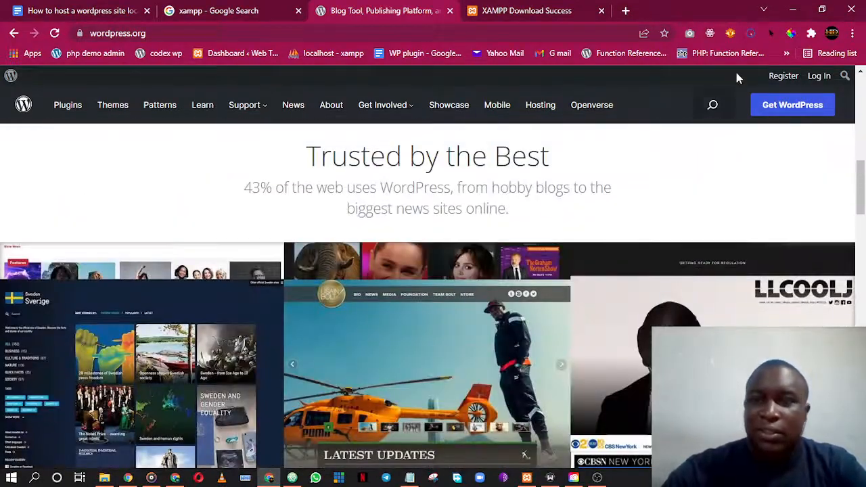
pyautogui.click(785, 108)
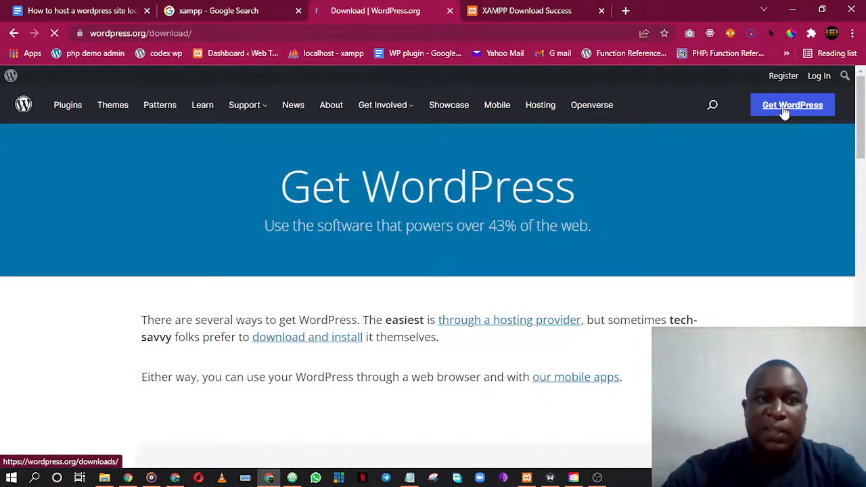
# - Start downloading the WordPress 5.9 zip file, then cancel the download
pyautogui.scroll(-10, 393, 211)
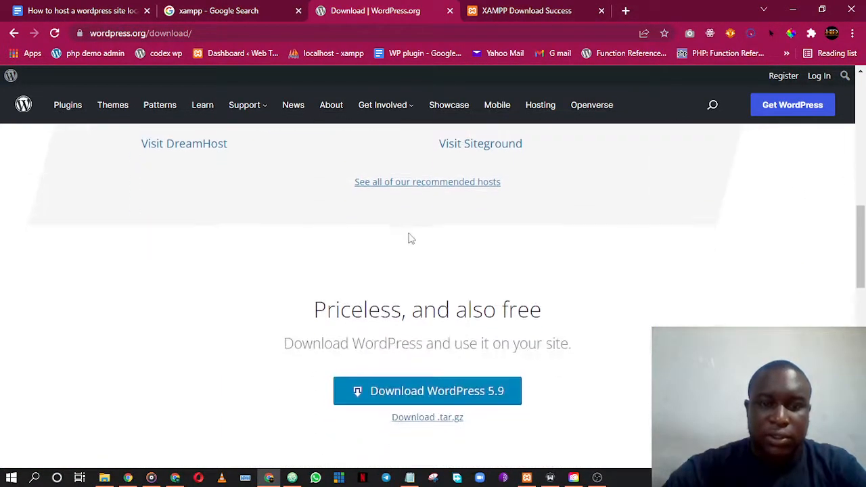
pyautogui.scroll(-2, 408, 237)
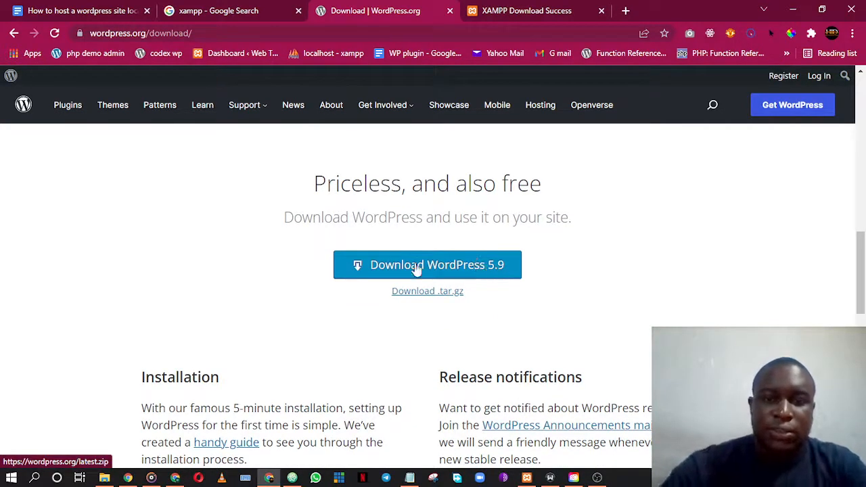
pyautogui.click(442, 270)
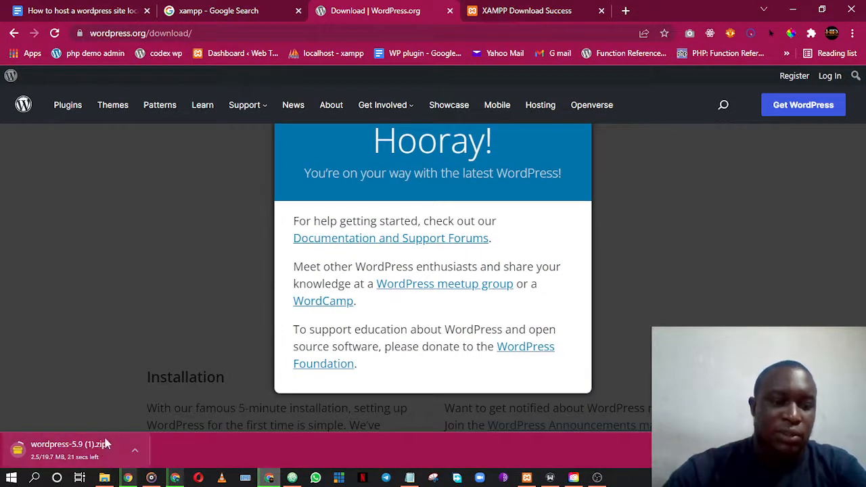
pyautogui.click(138, 449)
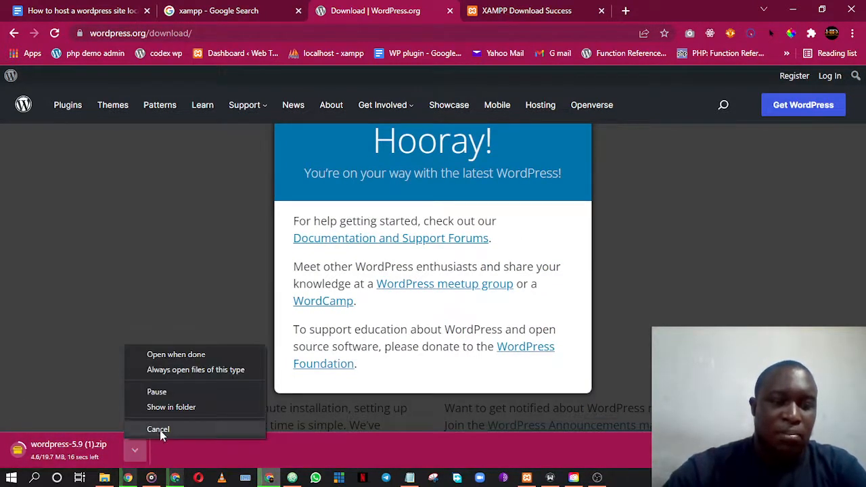
pyautogui.click(160, 429)
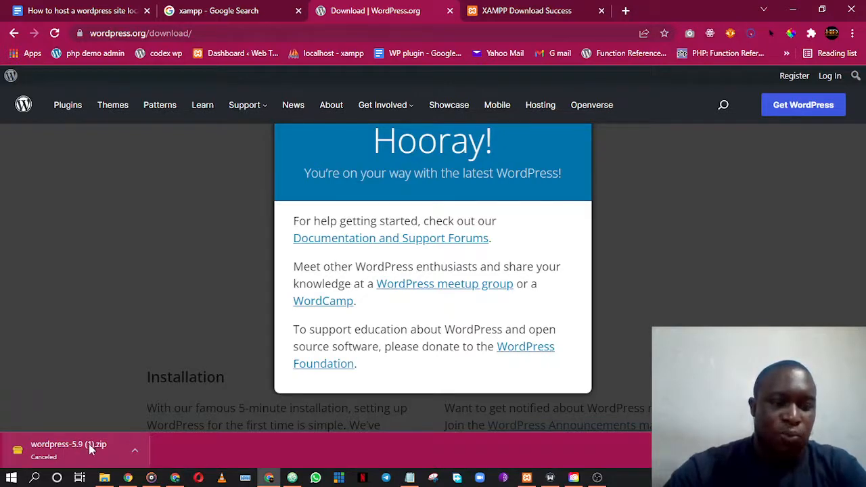
# - Dismiss the WordPress download popup and look over the hosting section of the download page
pyautogui.click(256, 244)
pyautogui.scroll(5, 607, 254)
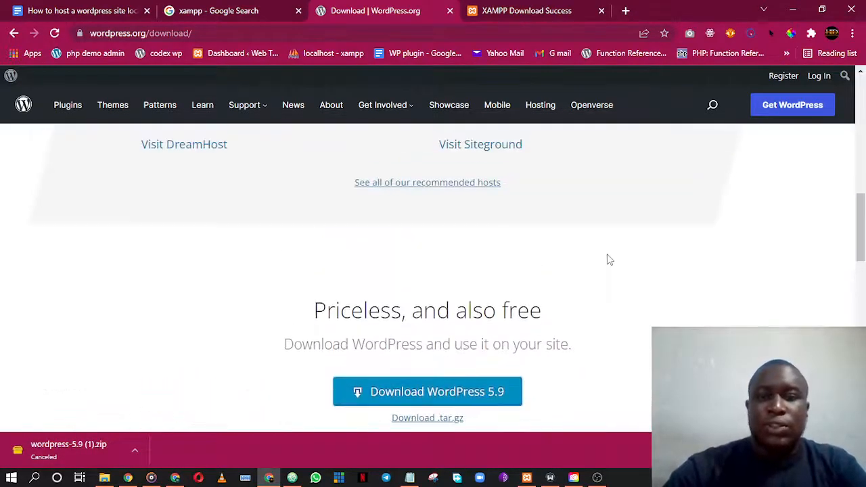
pyautogui.scroll(1, 608, 254)
pyautogui.scroll(-1, 321, 211)
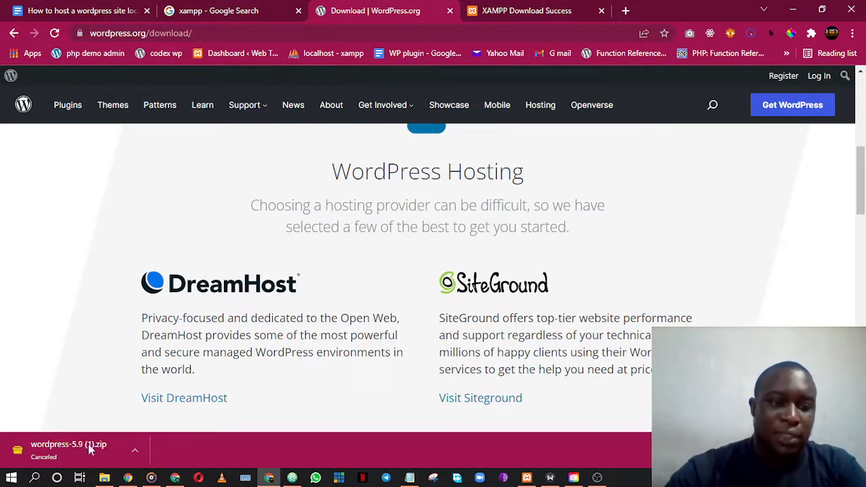
# - Return to the WordPress hosting outline document and make the "Step 2: Download Wordpress" line bold
pyautogui.click(117, 9)
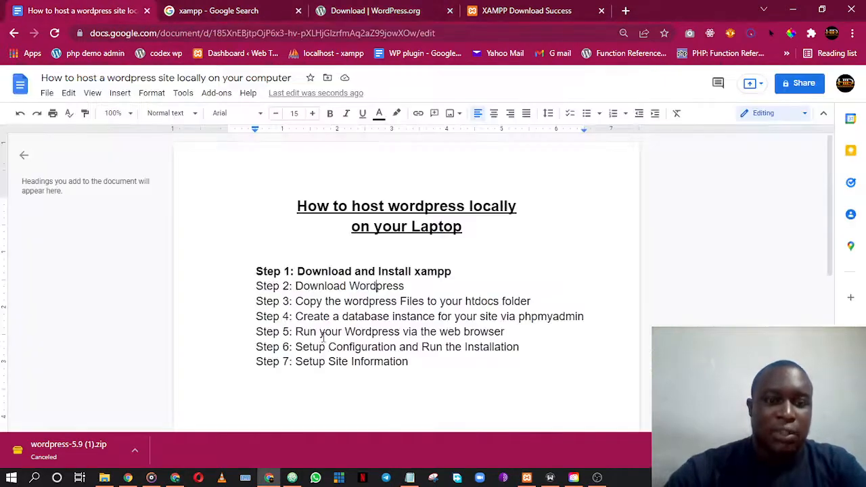
pyautogui.tripleClick(363, 288)
pyautogui.hotkey('ctrl', 'b')
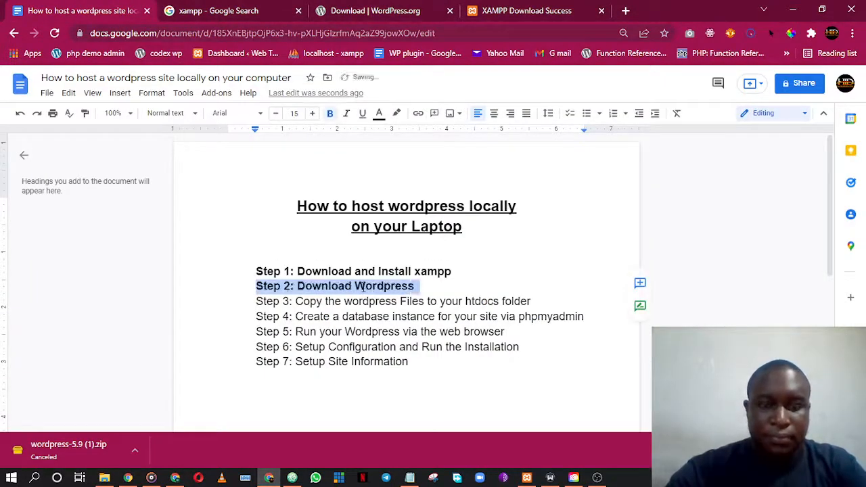
pyautogui.click(375, 301)
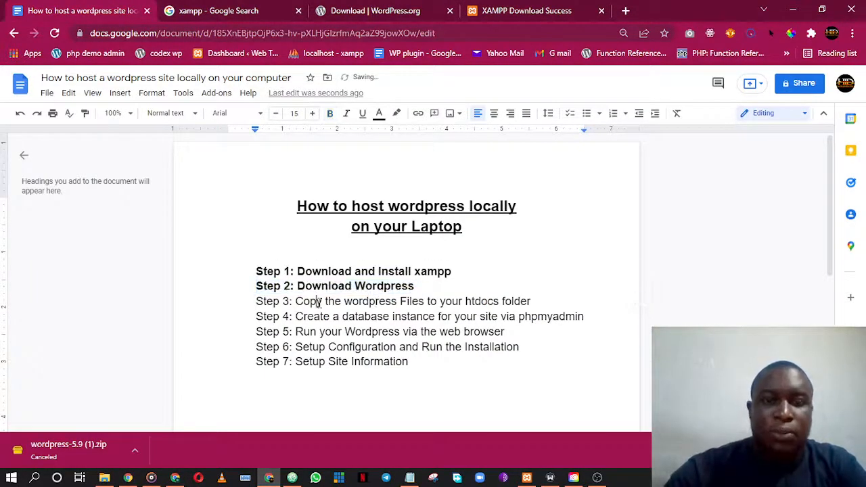
pyautogui.moveTo(318, 302); pyautogui.dragTo(515, 302)
pyautogui.click(538, 301)
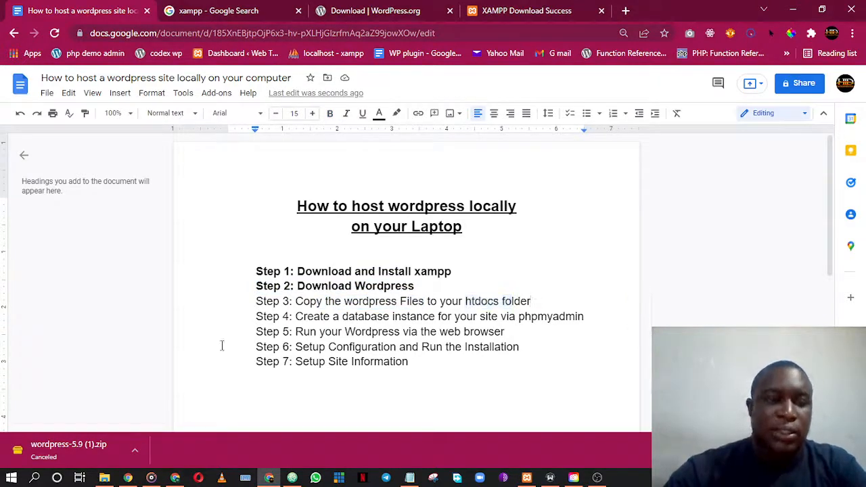
# - Switch to File Explorer and copy the wordpress-5.9 zip archive from the Downloads folder
pyautogui.click(104, 478)
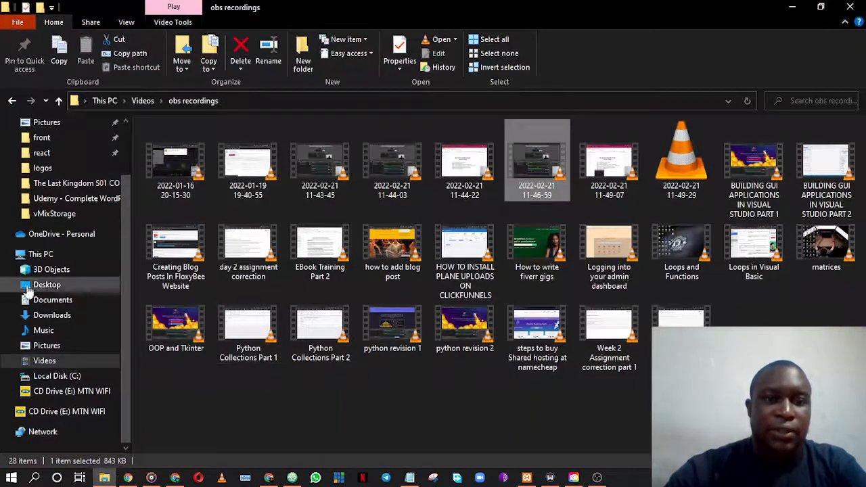
pyautogui.scroll(2, 41, 270)
pyautogui.click(76, 170)
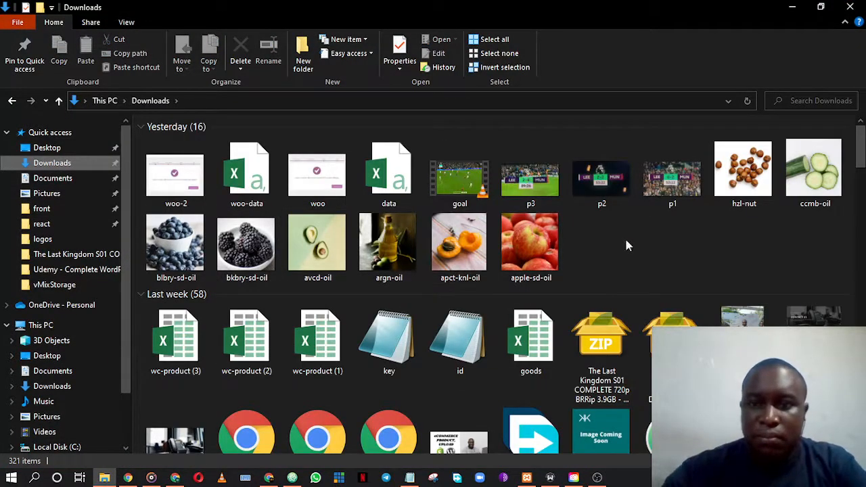
pyautogui.scroll(-10, 738, 128)
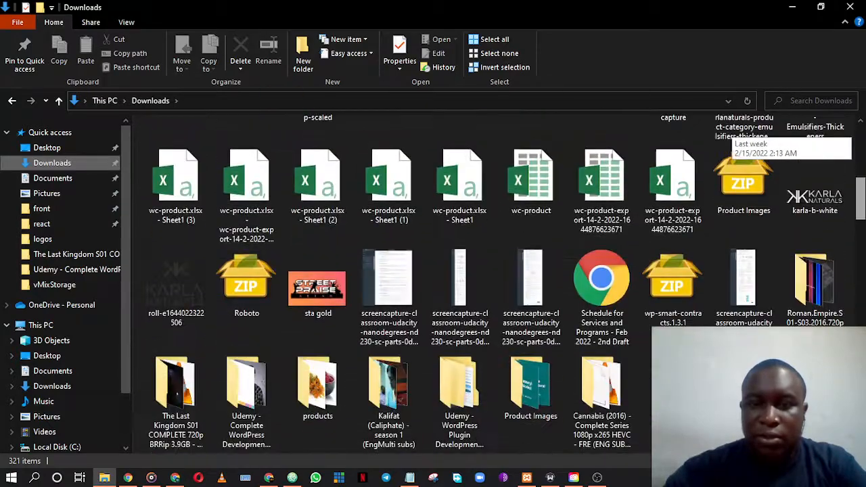
pyautogui.scroll(-5, 741, 135)
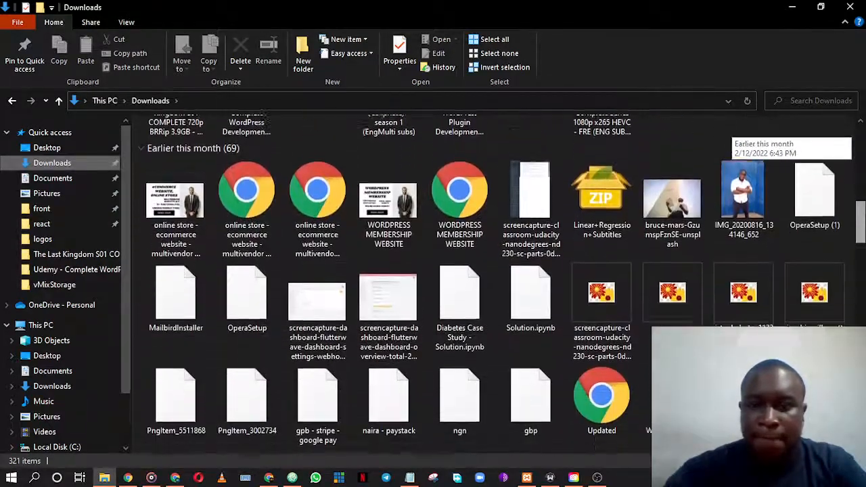
pyautogui.scroll(-3, 741, 142)
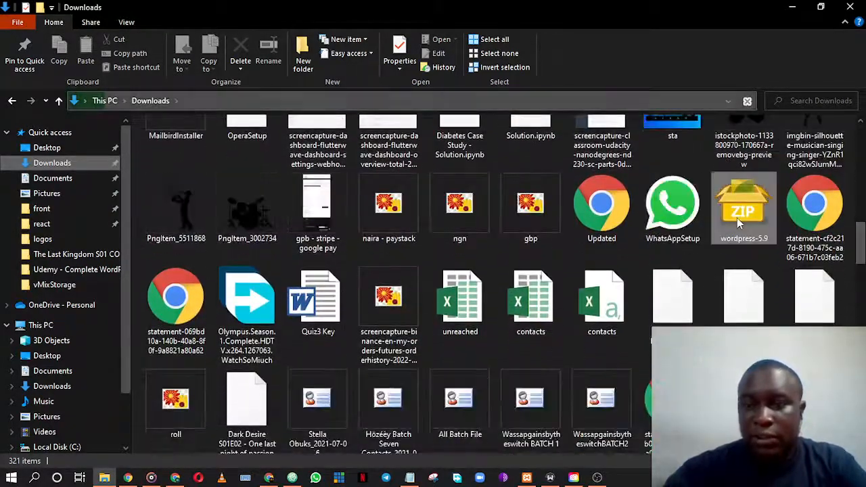
pyautogui.click(737, 218)
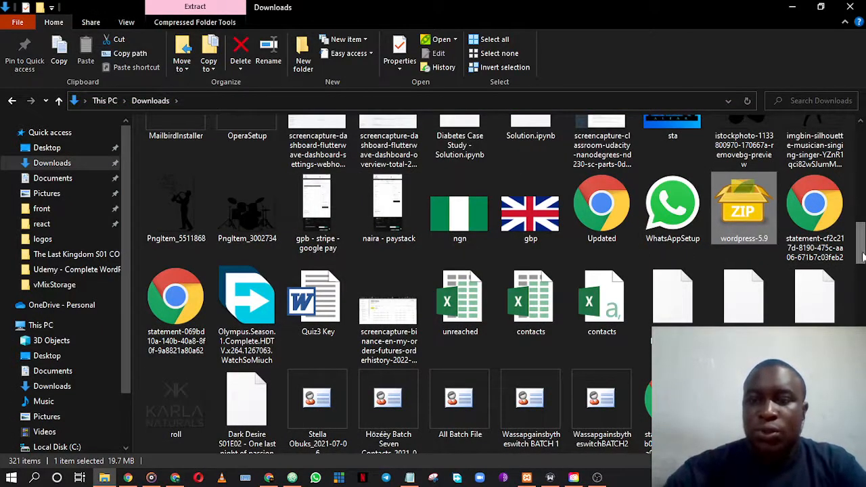
pyautogui.moveTo(864, 257); pyautogui.dragTo(863, 255)
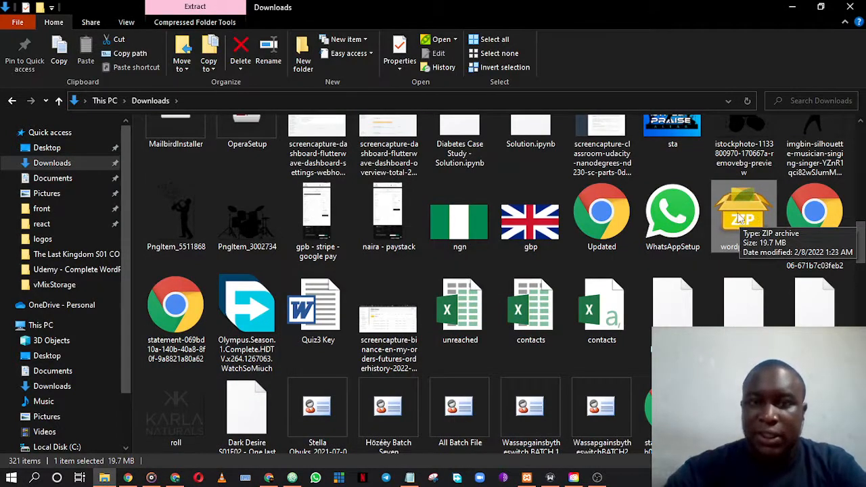
pyautogui.click(743, 167)
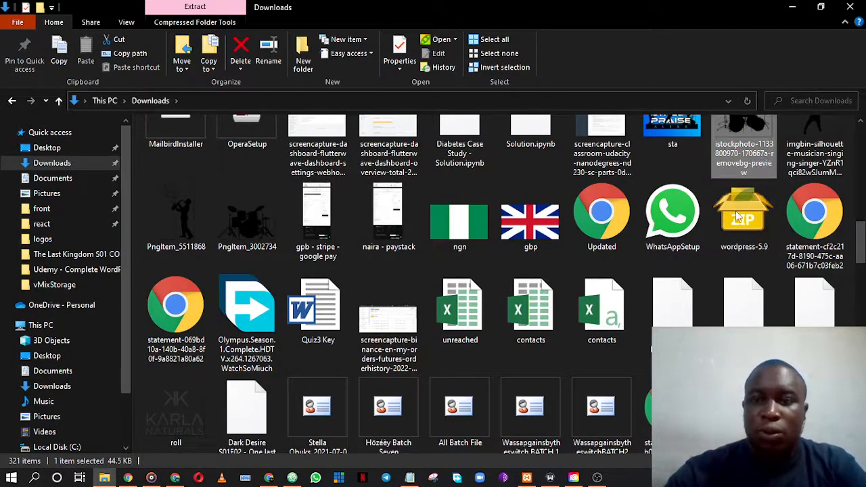
pyautogui.scroll(1, 738, 217)
pyautogui.click(745, 251)
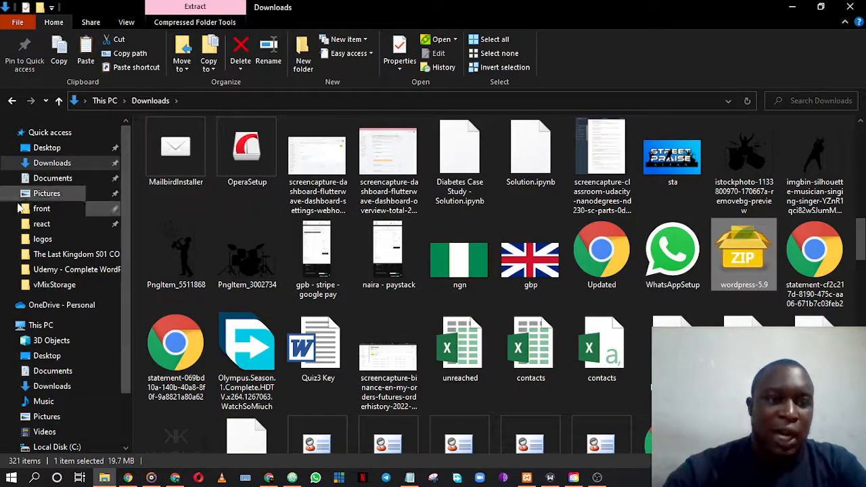
# - Paste the copied wordpress-5.9 archive into the htdocs folder inside xampp on Local Disk (C:), replacing the existing file
pyautogui.scroll(-2, 49, 255)
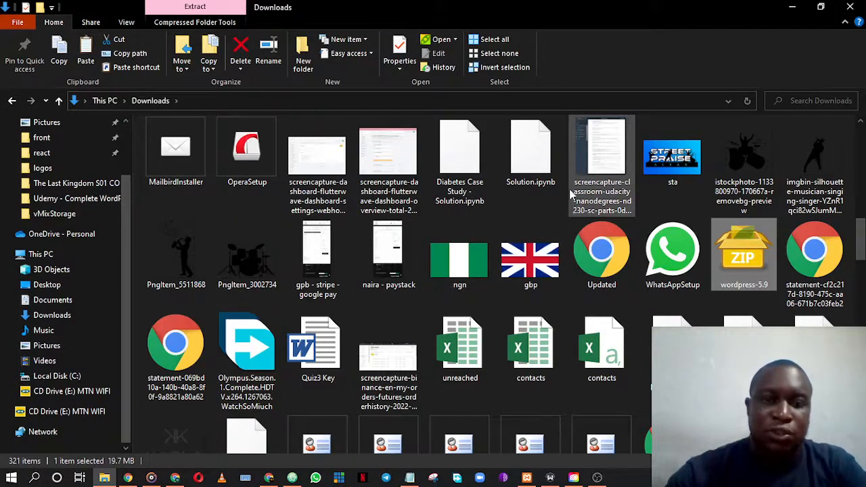
pyautogui.click(59, 377)
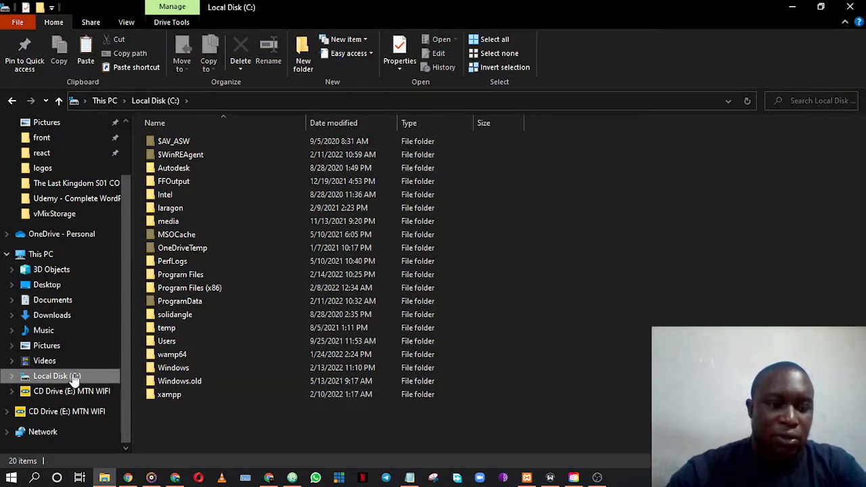
pyautogui.doubleClick(160, 394)
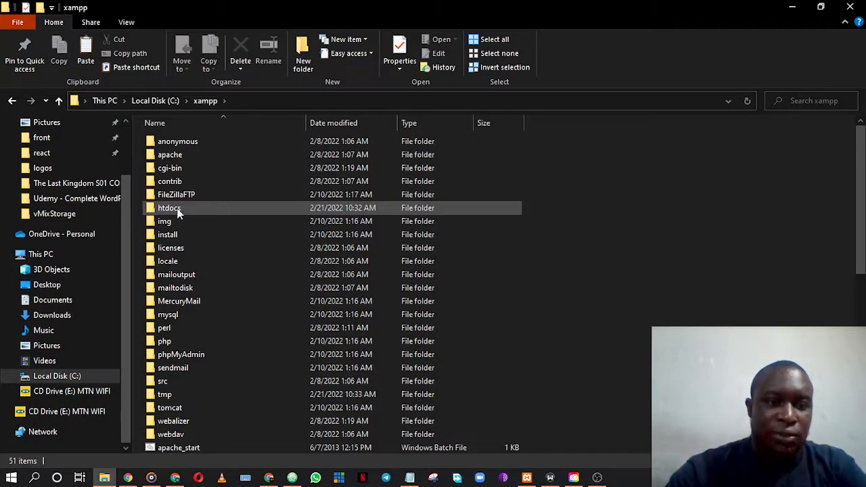
pyautogui.doubleClick(178, 211)
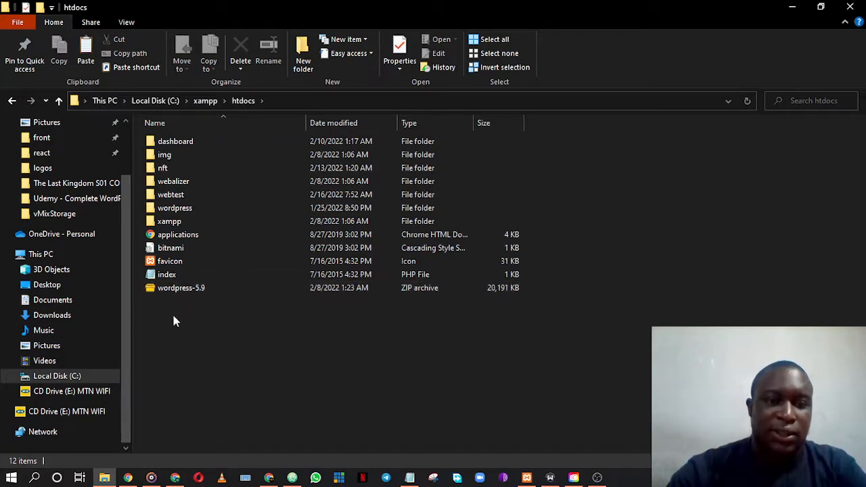
pyautogui.hotkey('ctrl', 'v')
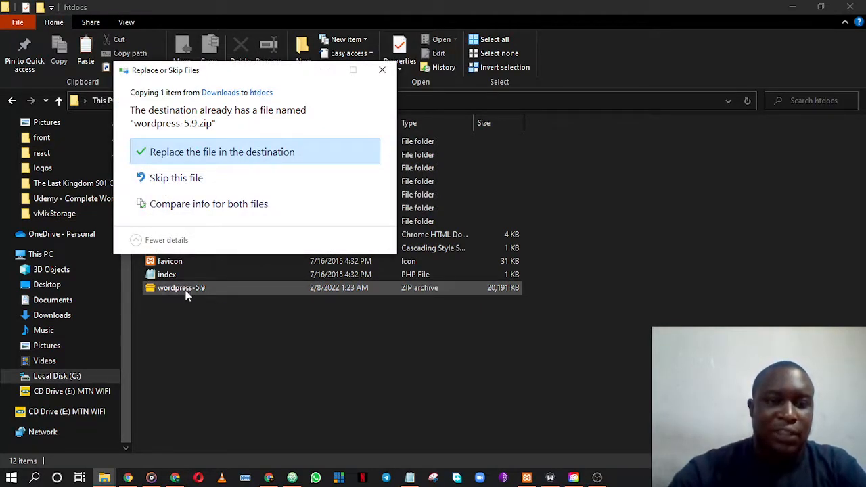
pyautogui.click(224, 153)
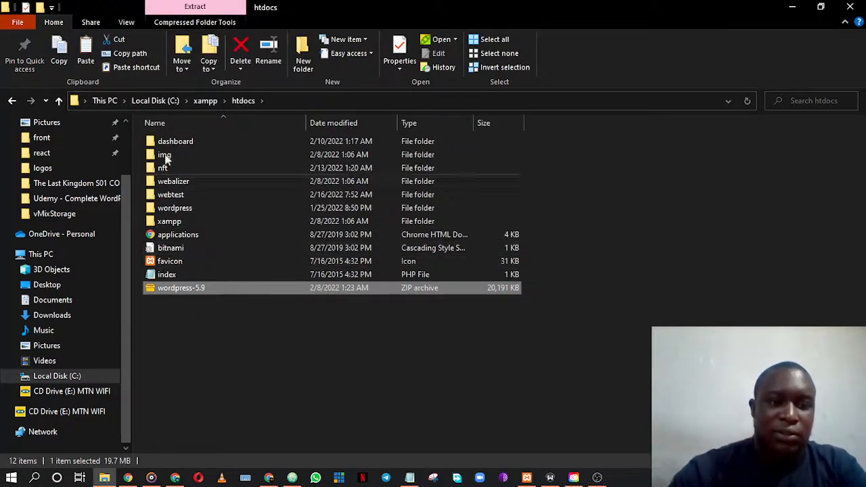
pyautogui.click(179, 317)
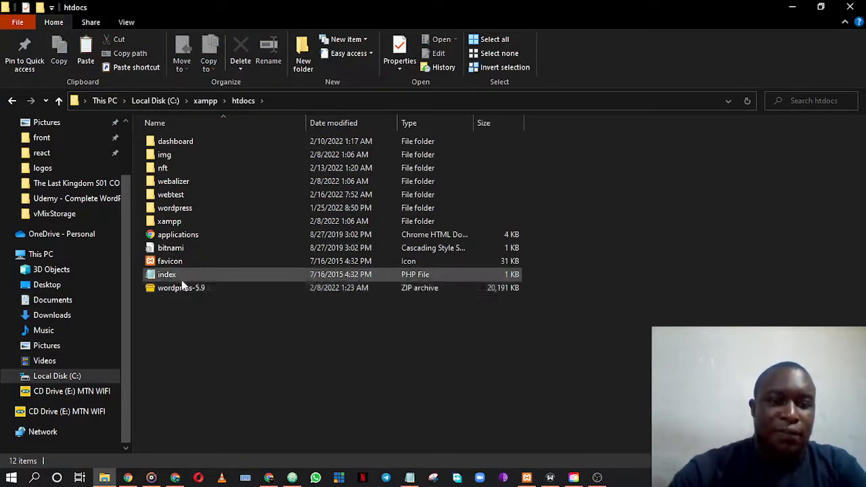
pyautogui.click(193, 288)
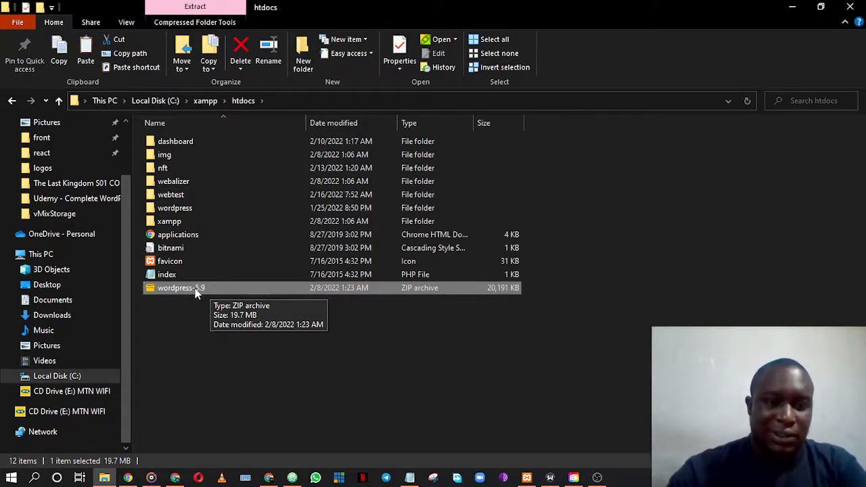
pyautogui.click(187, 322)
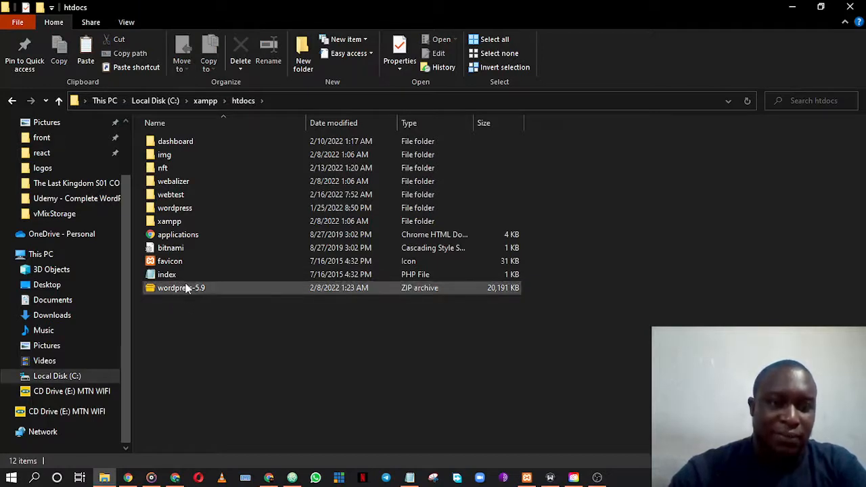
# - Look through the contents of the nft, webtest and wordpress folders in htdocs, returning to htdocs after each
pyautogui.doubleClick(163, 169)
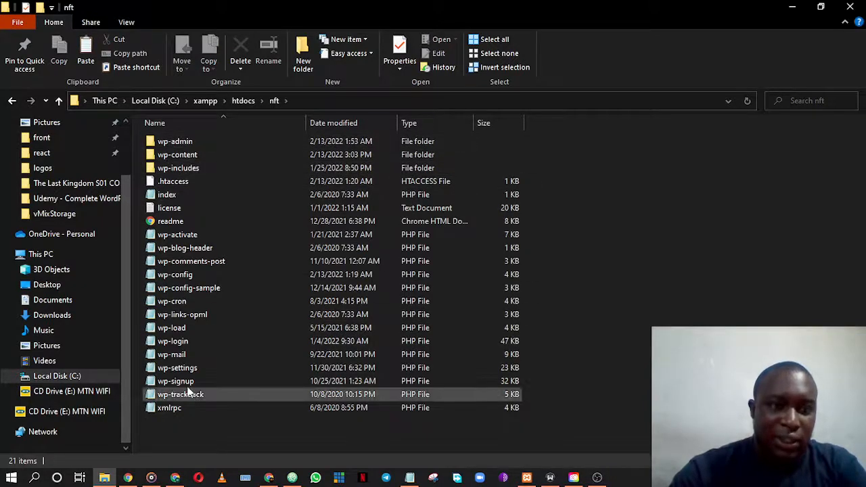
pyautogui.click(12, 100)
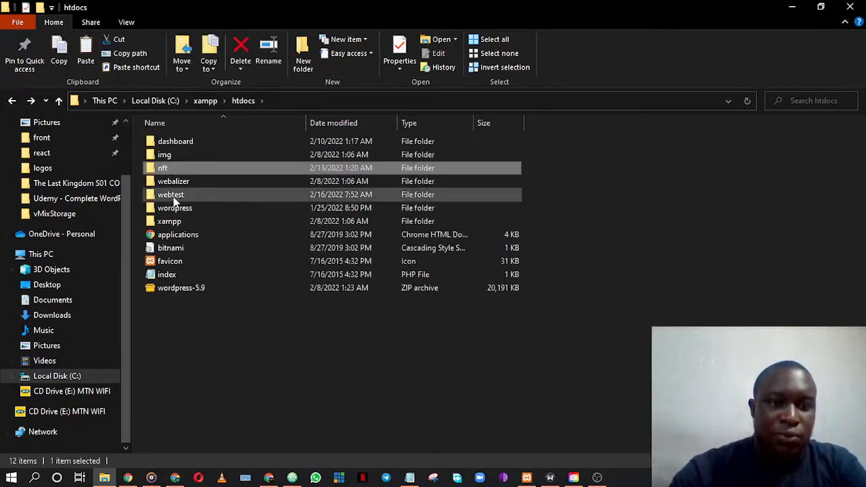
pyautogui.doubleClick(173, 195)
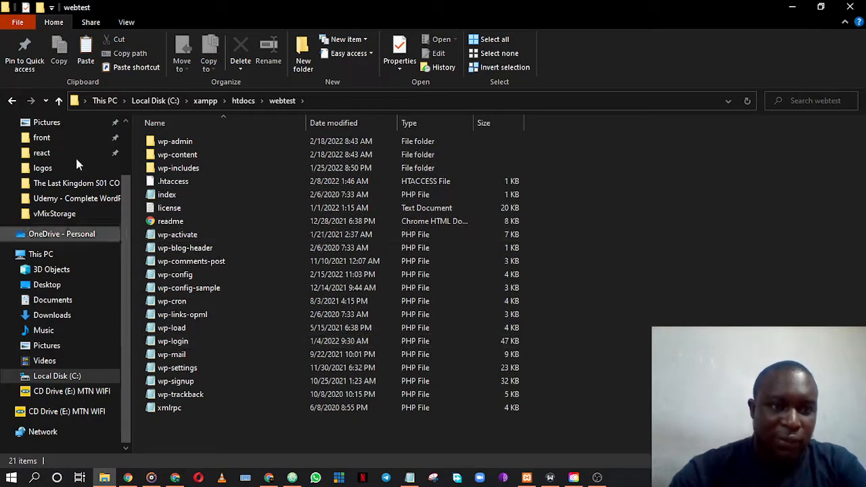
pyautogui.click(14, 101)
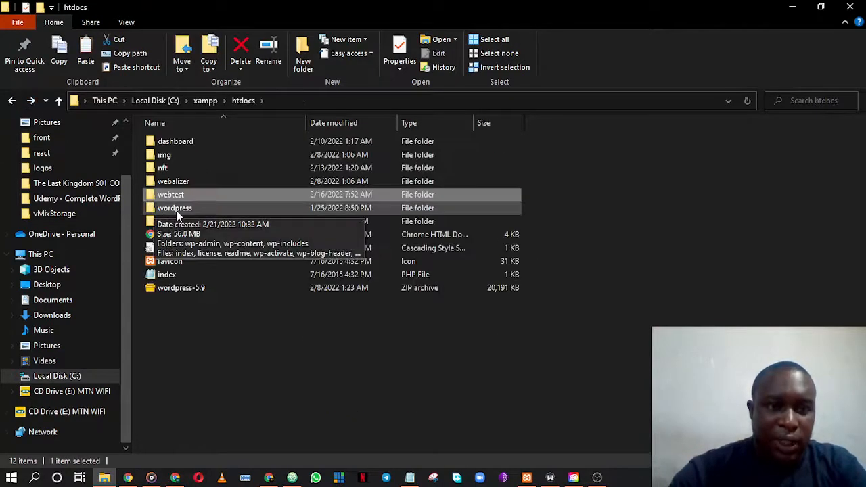
pyautogui.doubleClick(176, 208)
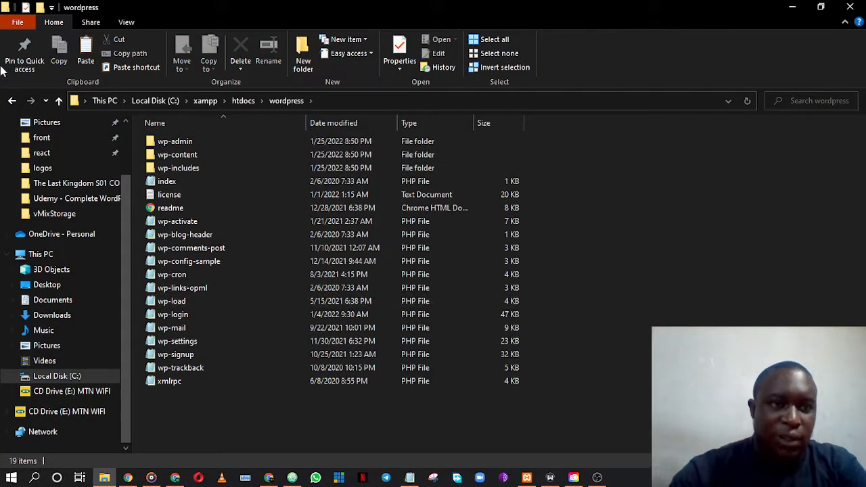
pyautogui.click(11, 102)
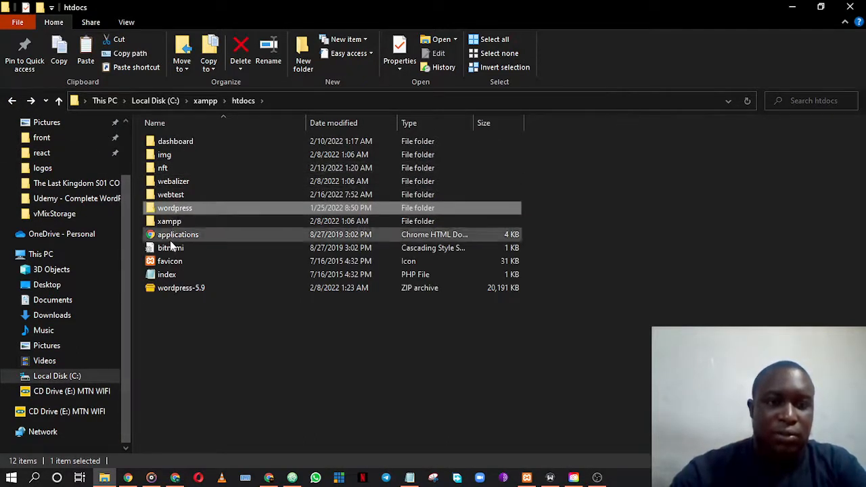
# - Rename the wordpress folder in htdocs to "ret"
pyautogui.click(187, 212)
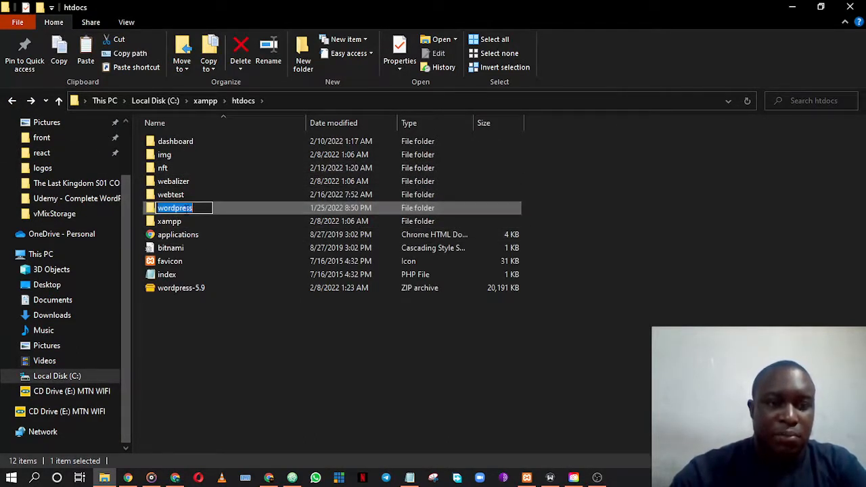
pyautogui.write('ret')
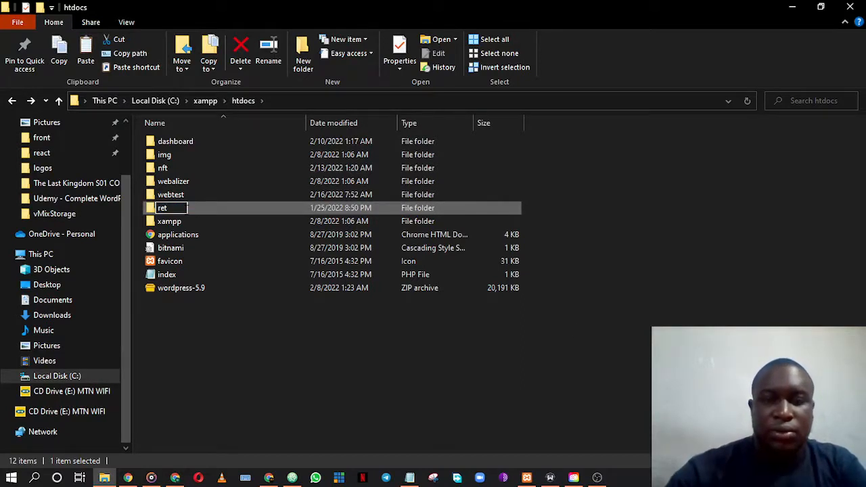
pyautogui.click(605, 296)
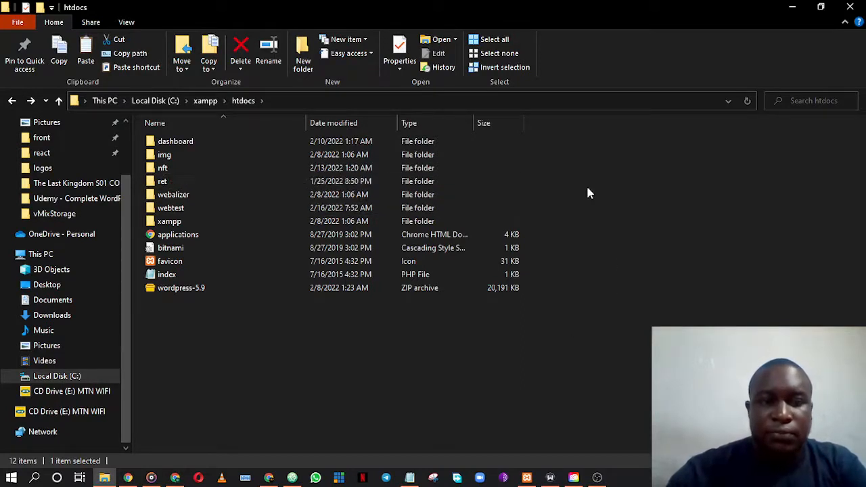
# - Extract the wordpress-5.9 archive directly into htdocs with PeaZip and check the contents of the extracted wordpress folder
pyautogui.click(179, 290)
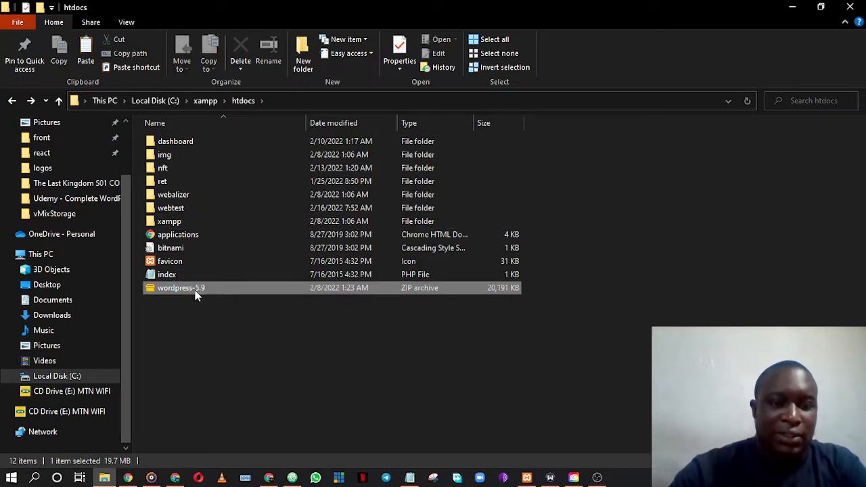
pyautogui.rightClick(179, 292)
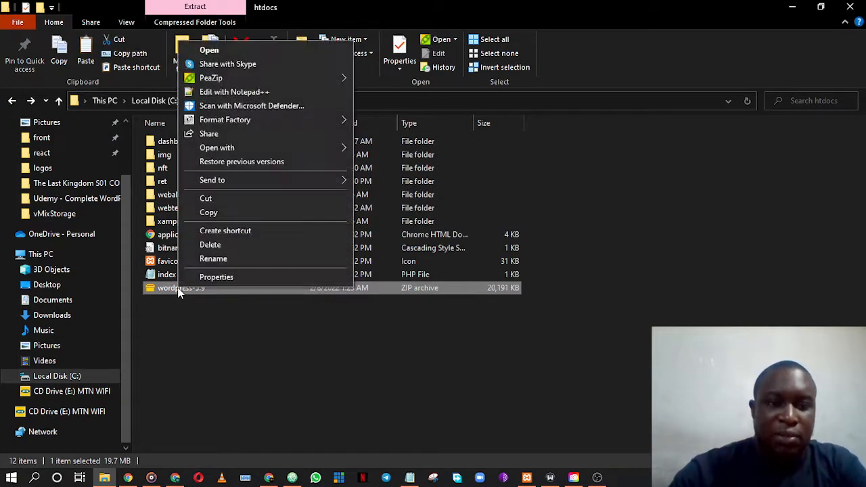
pyautogui.moveTo(302, 80)
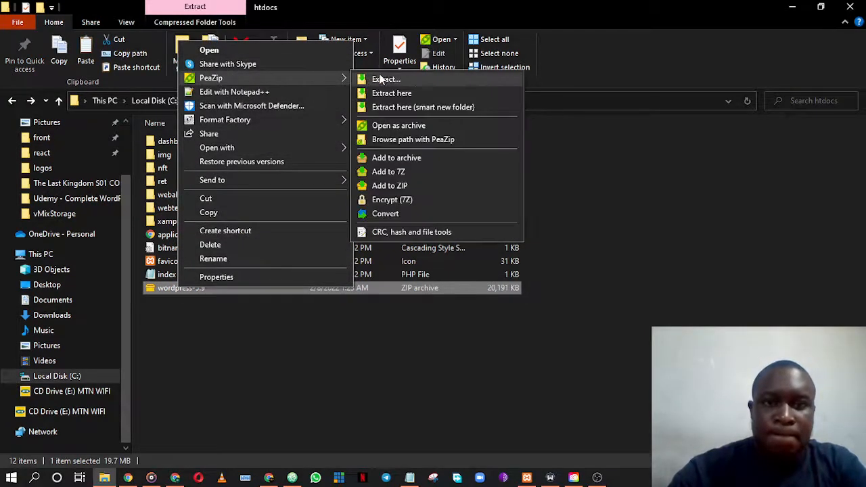
pyautogui.click(422, 94)
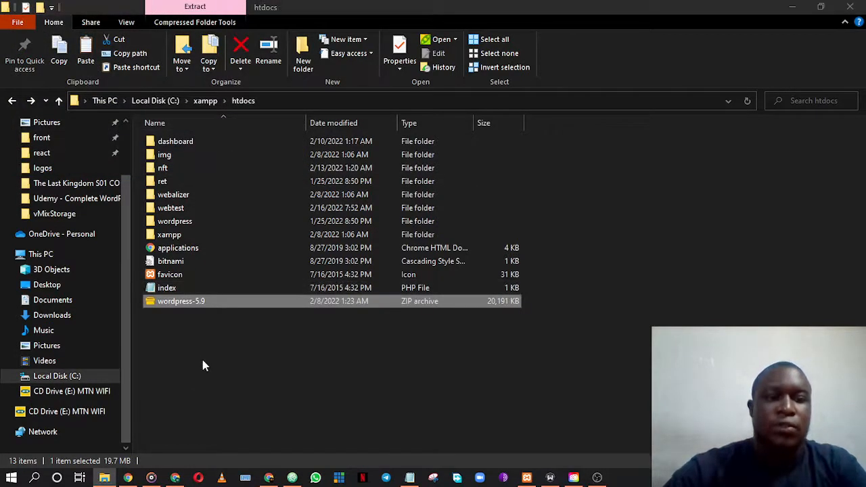
pyautogui.click(203, 362)
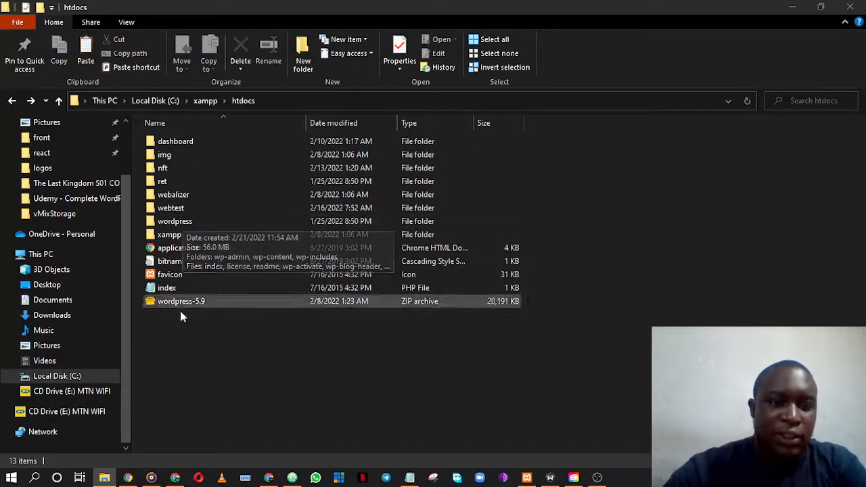
pyautogui.doubleClick(179, 222)
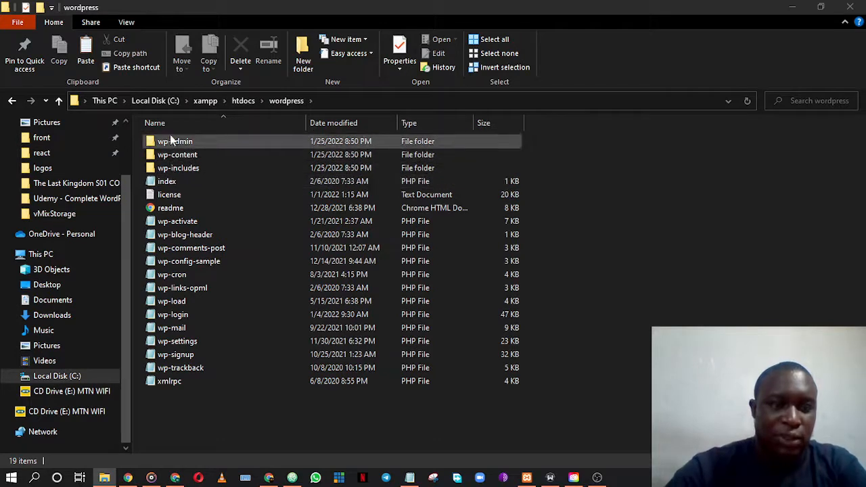
pyautogui.click(243, 101)
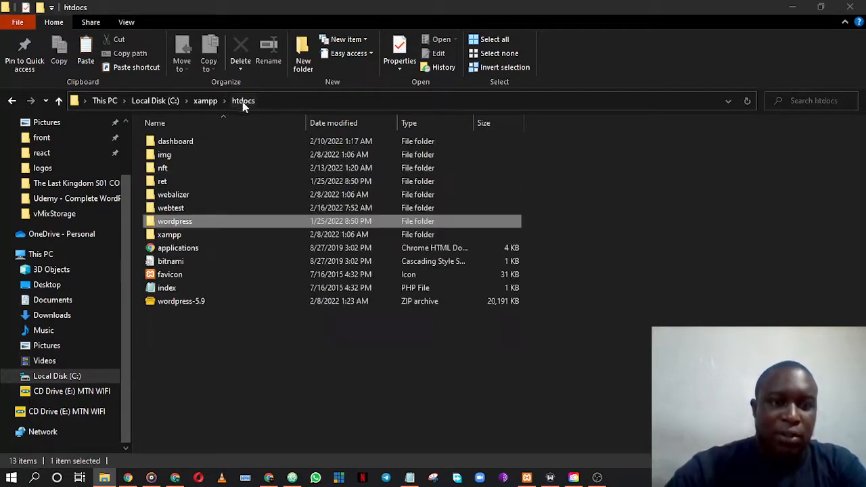
# - Rename the extracted wordpress folder in htdocs to "demo-ground"
pyautogui.press('F2')
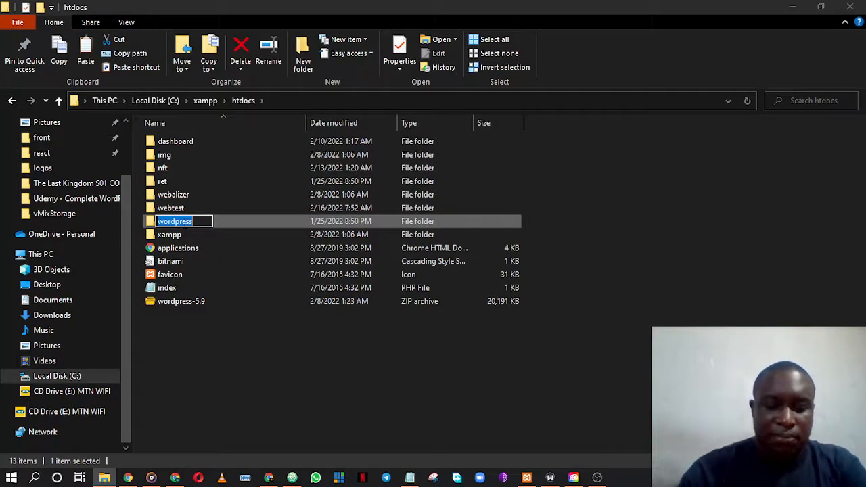
pyautogui.write('tutorials')
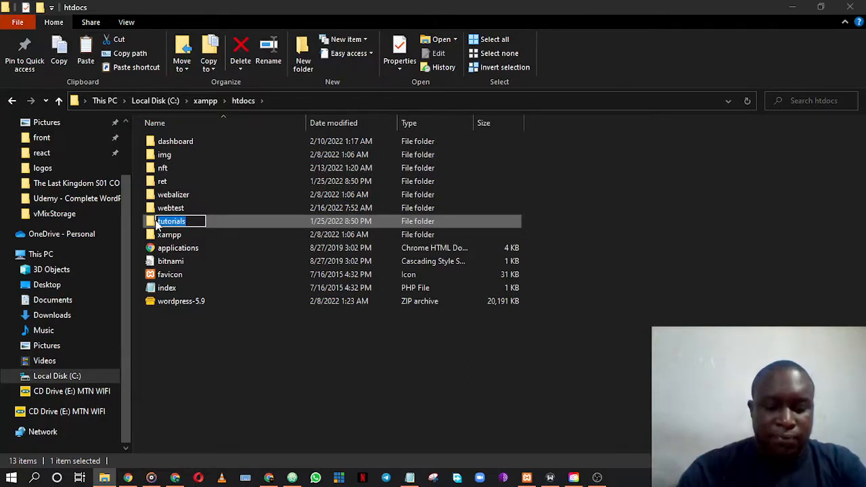
pyautogui.write('demo')
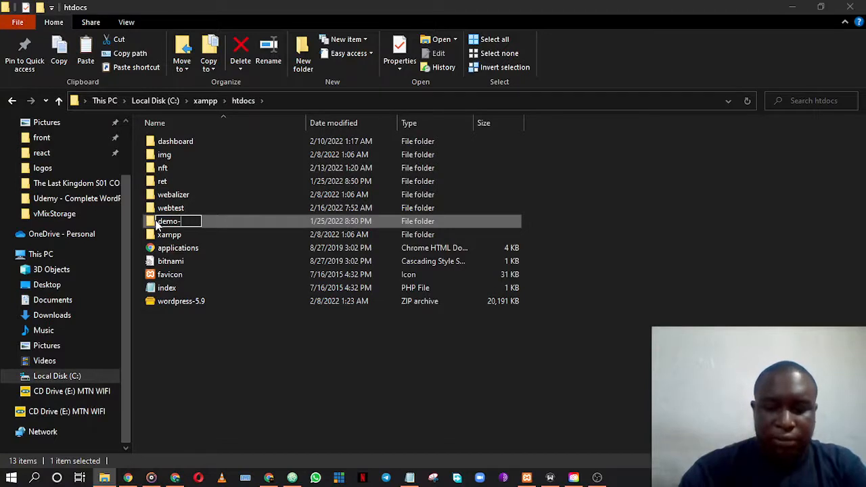
pyautogui.write('-grou')
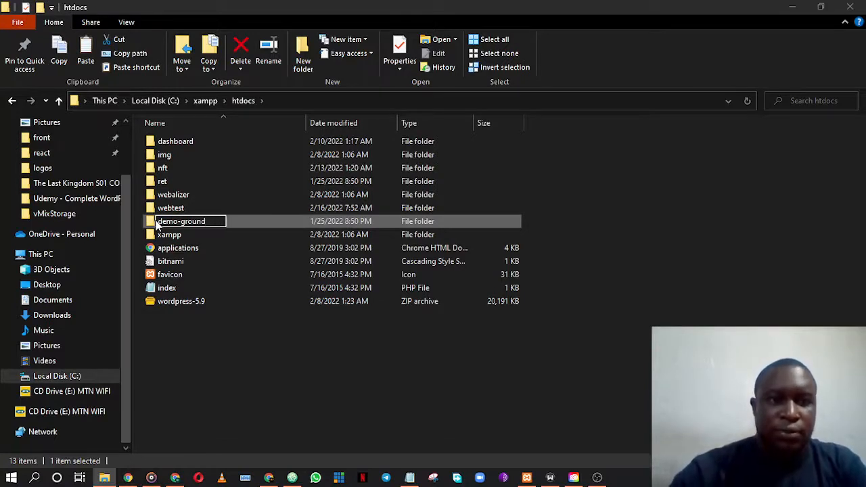
pyautogui.write('nd')
pyautogui.click(603, 260)
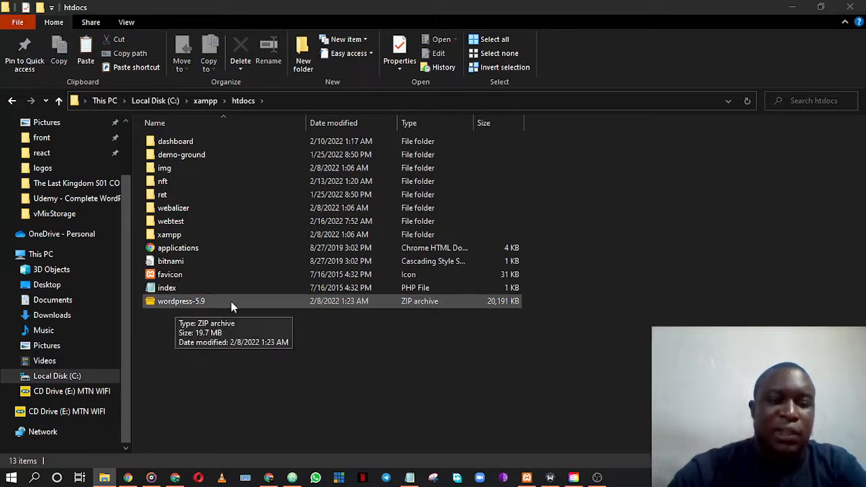
# - Look through the wordpress folder inside the wordpress-5.9 archive, and close the archive viewer
pyautogui.click(196, 305)
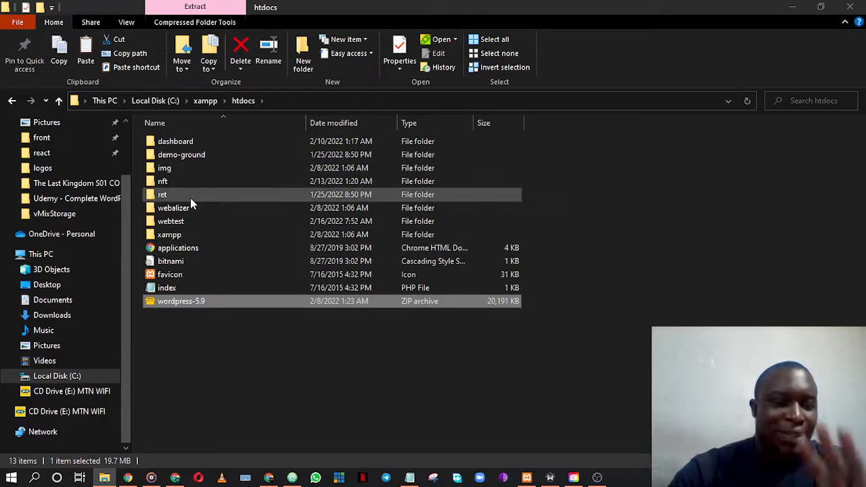
pyautogui.doubleClick(182, 305)
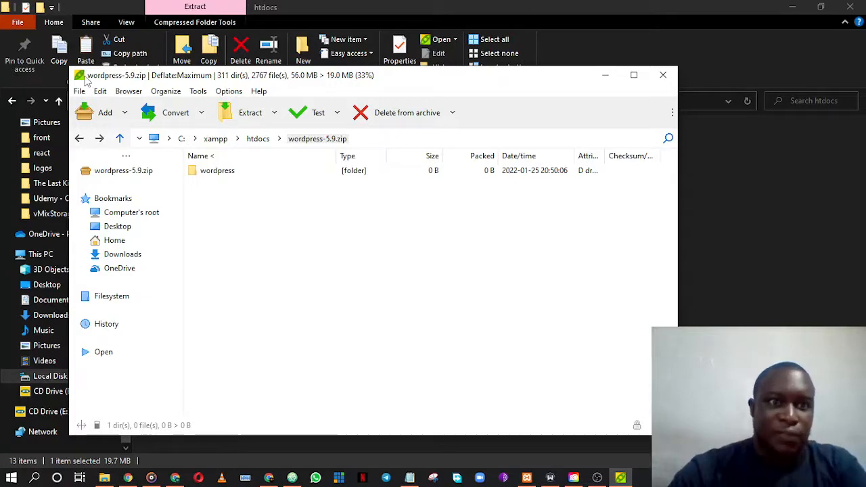
pyautogui.doubleClick(216, 172)
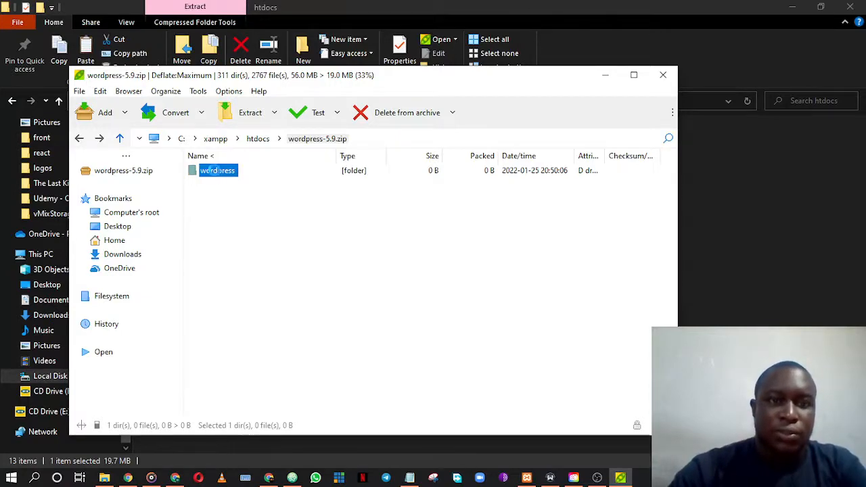
pyautogui.scroll(1, 220, 253)
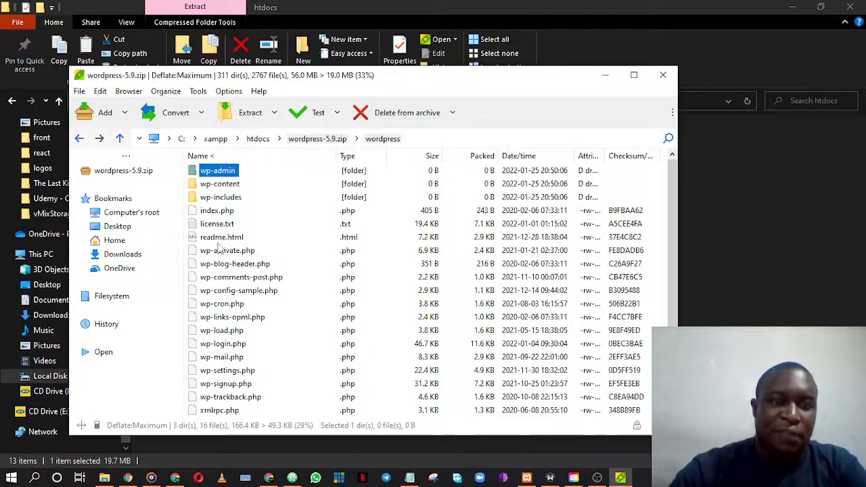
pyautogui.scroll(-1, 219, 254)
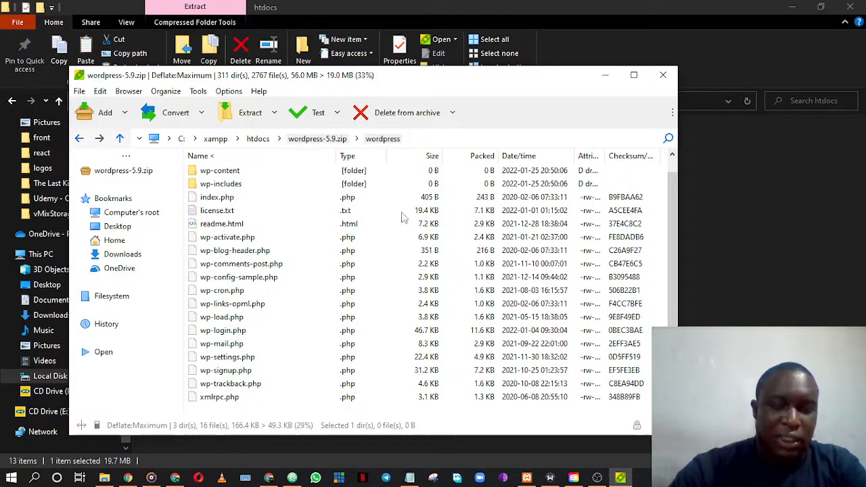
pyautogui.click(663, 75)
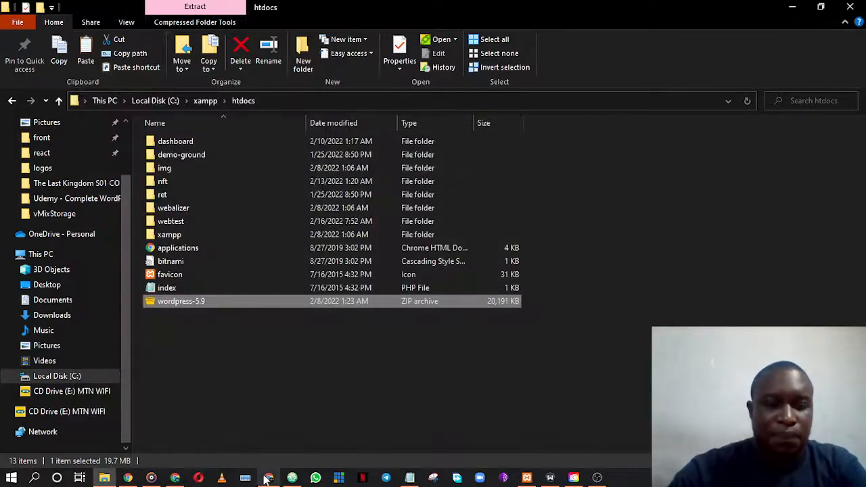
# - Switch to the Google Docs outline in Chrome and make the Step 3 line bold
pyautogui.click(268, 477)
pyautogui.tripleClick(266, 302)
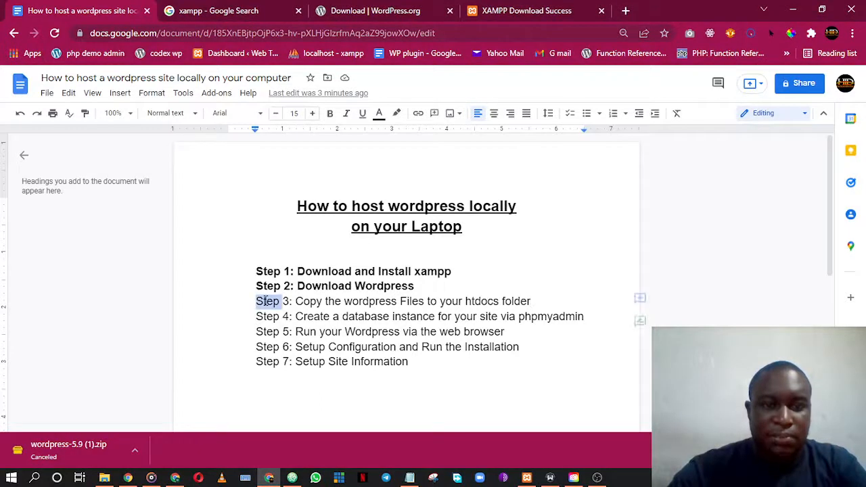
pyautogui.hotkey('ctrl', 'b')
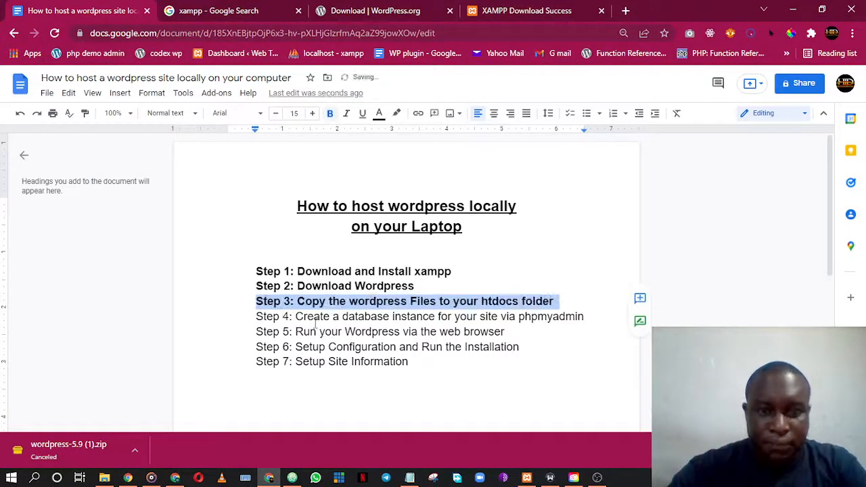
# - Insert "Open our xampp and Start Apache and My SQL - " before "Create a database instance" in the Step 4 line
pyautogui.click(317, 318)
pyautogui.moveTo(410, 317); pyautogui.dragTo(507, 318)
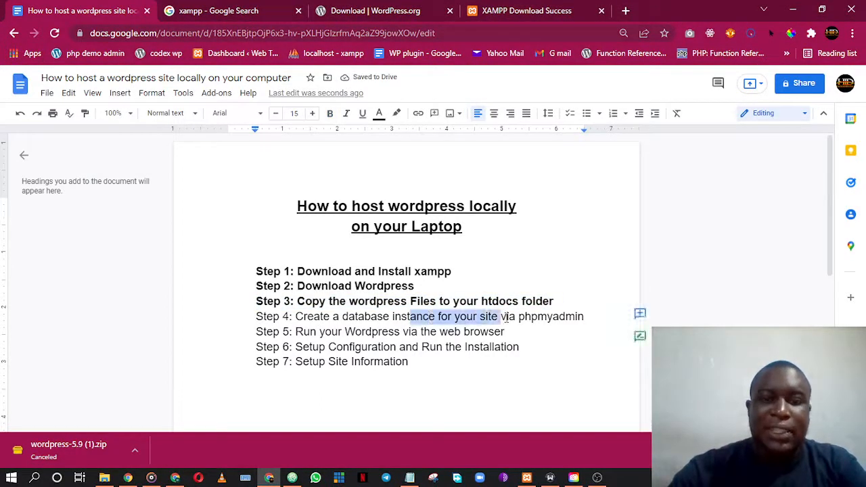
pyautogui.click(533, 317)
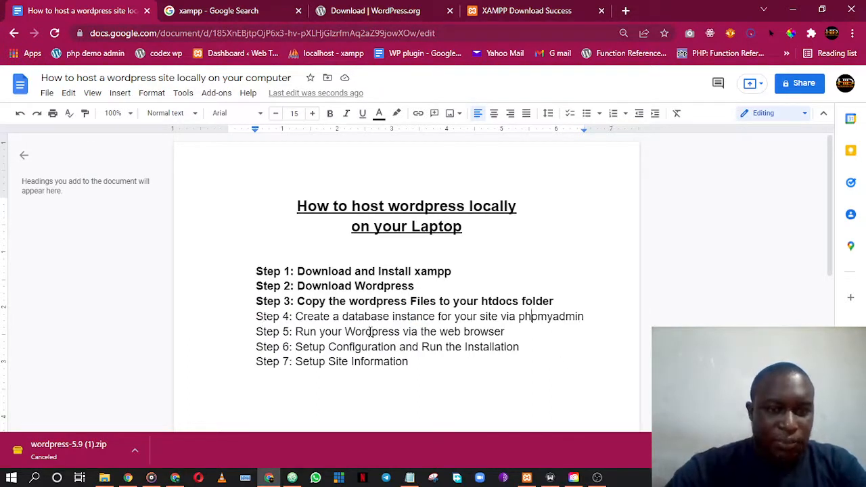
pyautogui.click(295, 316)
pyautogui.write('Open o')
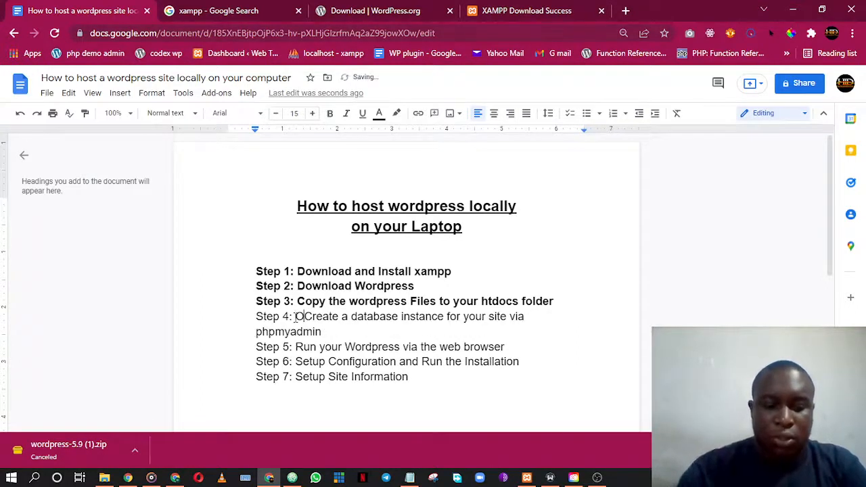
pyautogui.write('ur xampp')
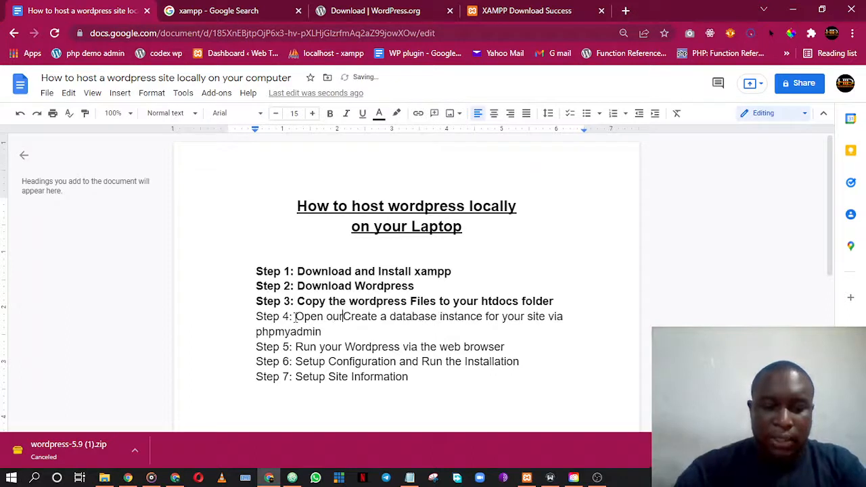
pyautogui.write(' and ')
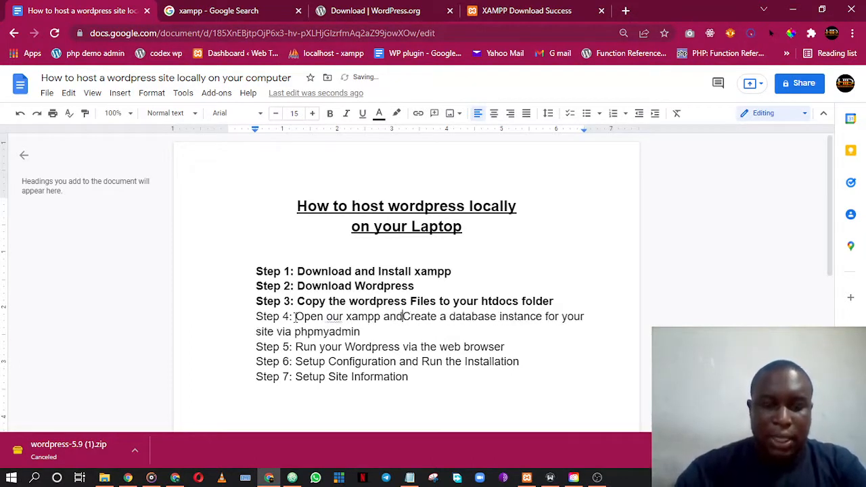
pyautogui.write('Start')
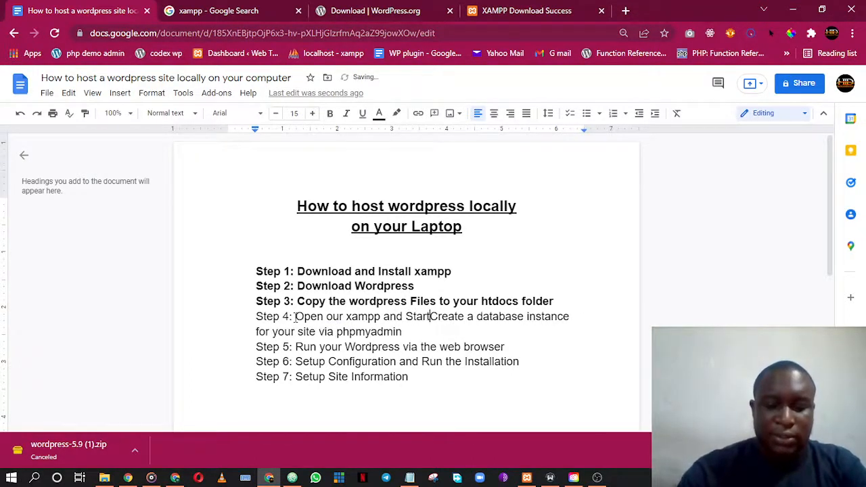
pyautogui.write(' Apach')
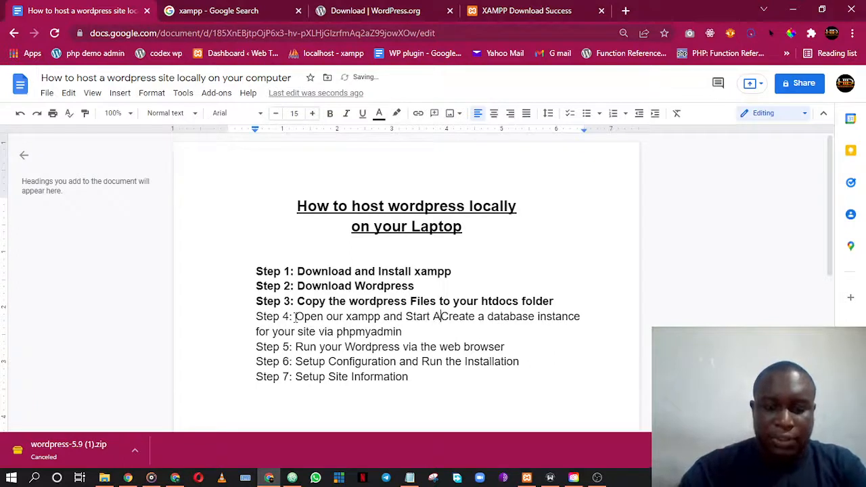
pyautogui.write('e and ')
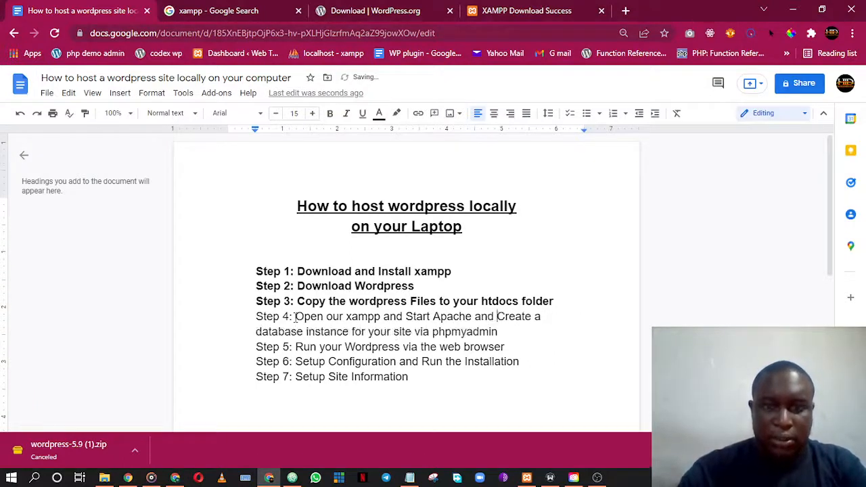
pyautogui.write('My SQL')
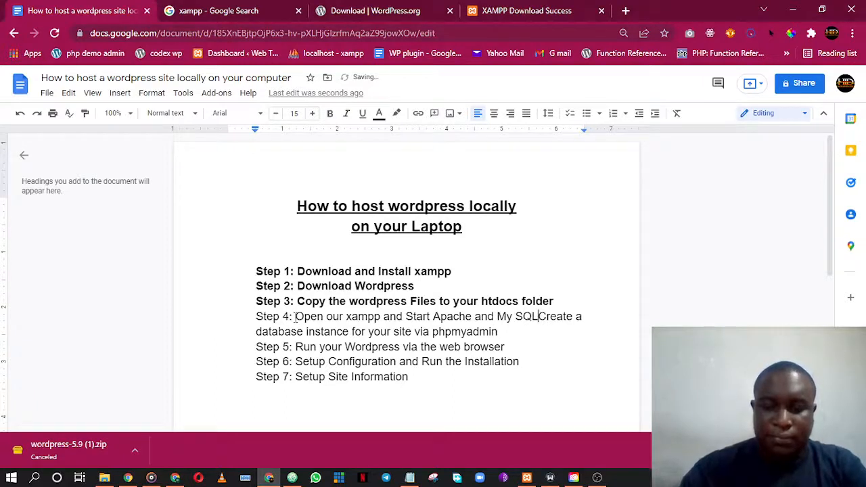
pyautogui.write(' -')
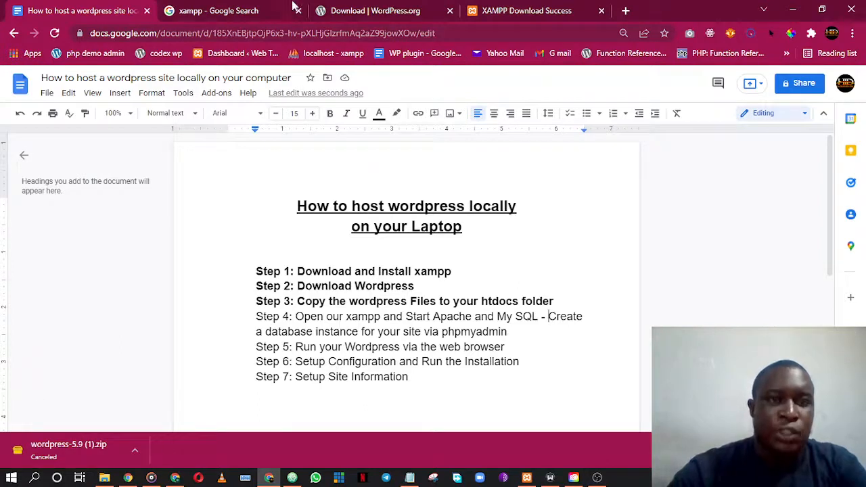
# - Search Windows for "xampp", launch the XAMPP Control Panel, and close the duplicate control panel window
pyautogui.click(524, 10)
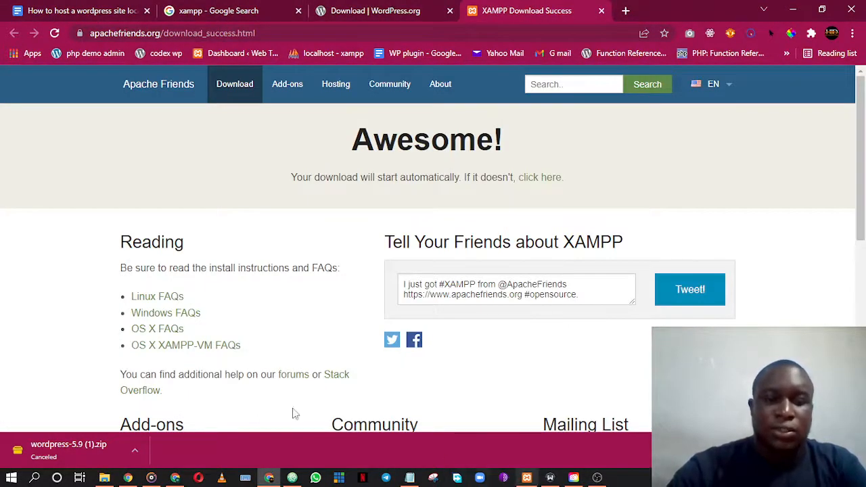
pyautogui.click(12, 478)
pyautogui.scroll(-15, 74, 256)
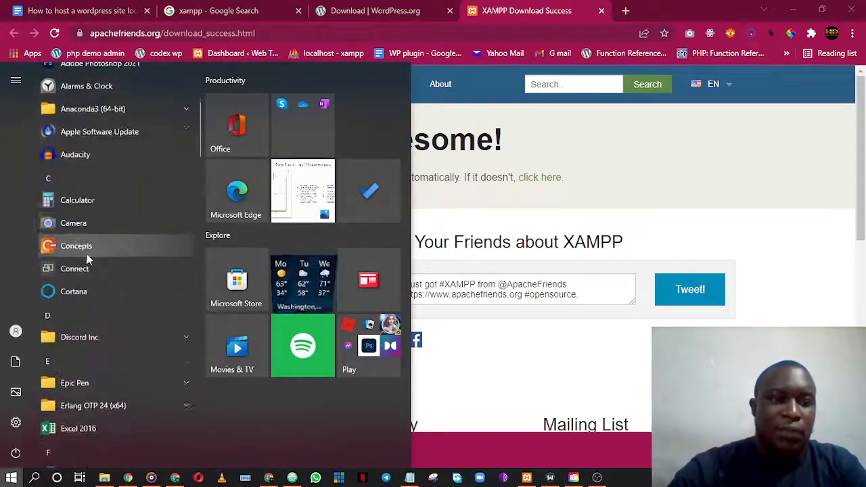
pyautogui.scroll(-15, 85, 276)
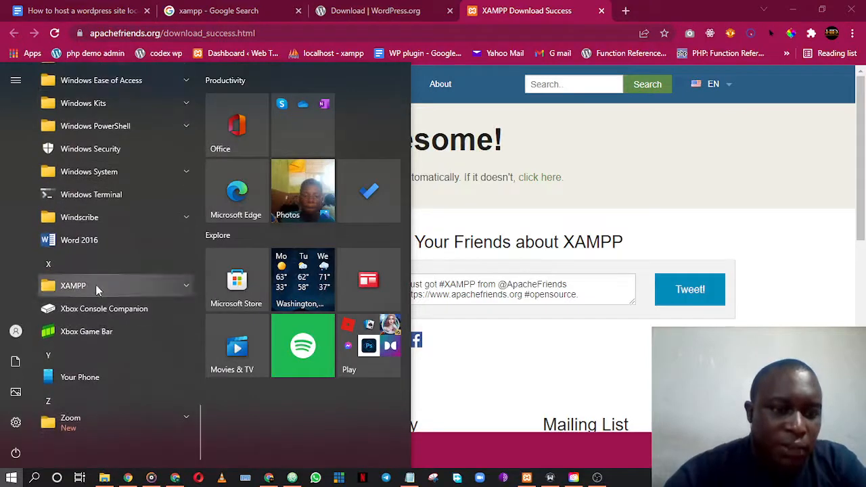
pyautogui.click(95, 285)
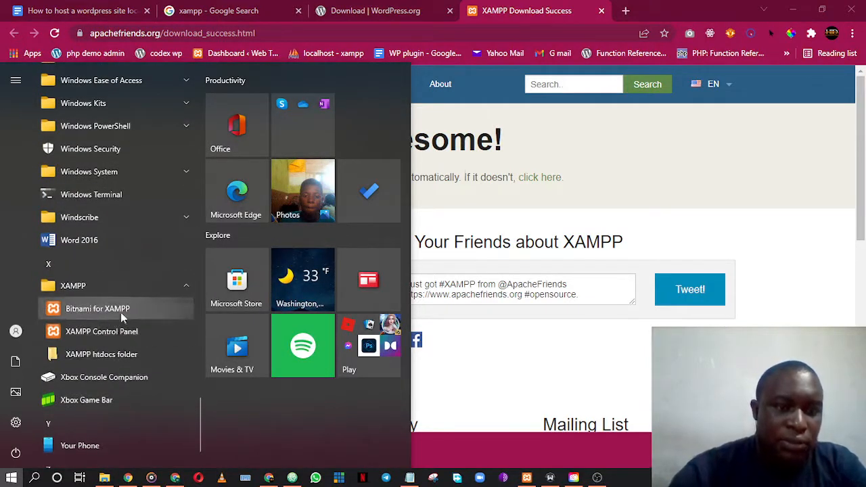
pyautogui.click(34, 478)
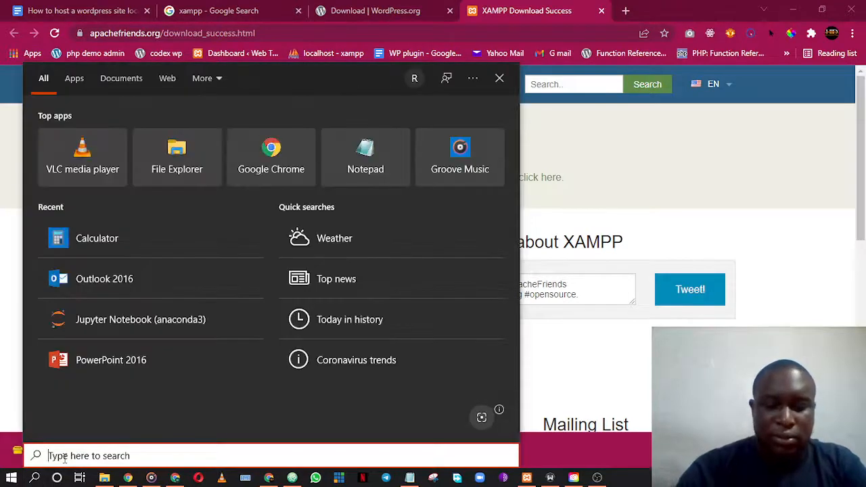
pyautogui.write('xampp')
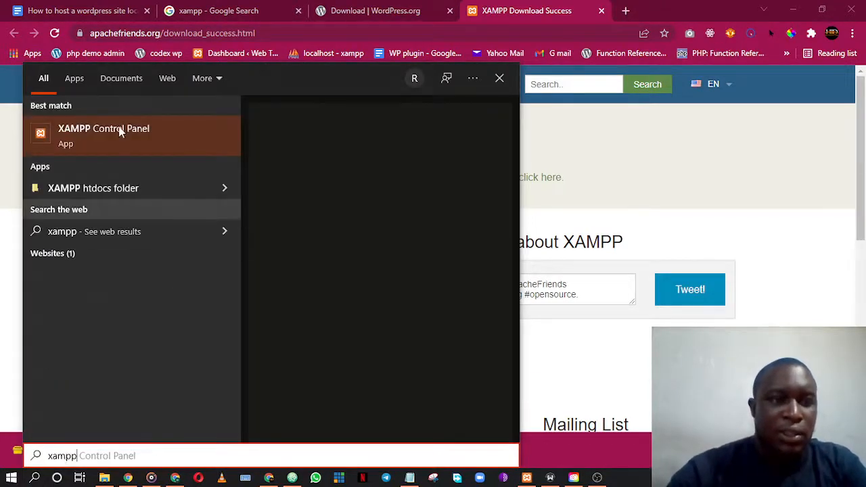
pyautogui.click(132, 130)
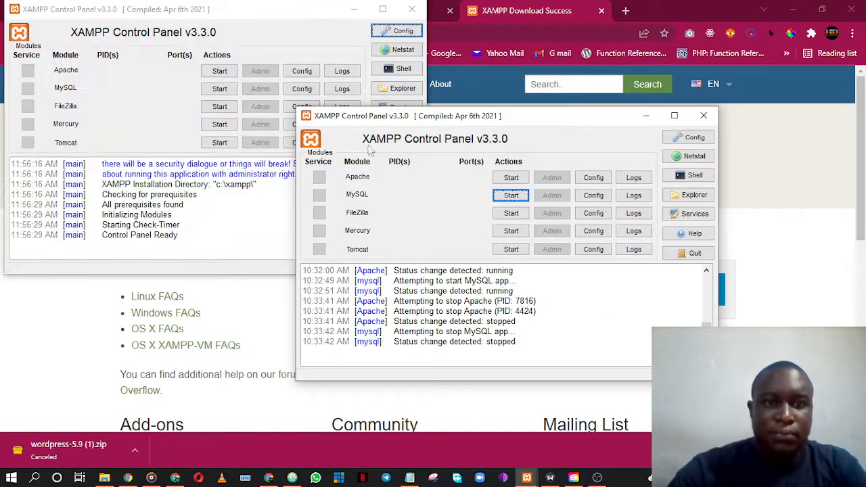
pyautogui.click(412, 9)
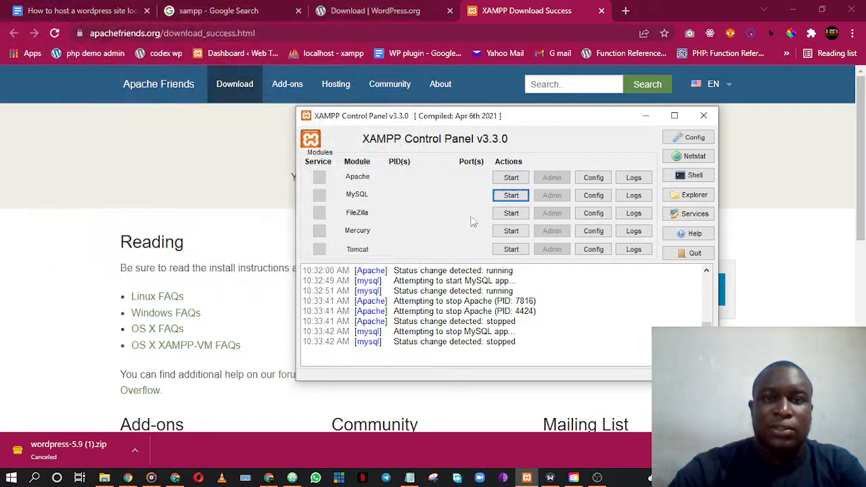
pyautogui.moveTo(497, 121); pyautogui.dragTo(345, 63)
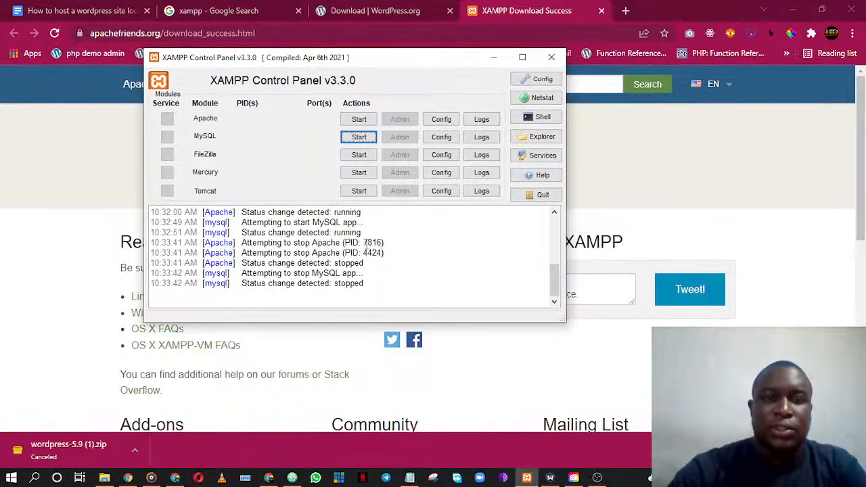
# - Start the Apache and MySQL modules in the XAMPP Control Panel
pyautogui.click(359, 119)
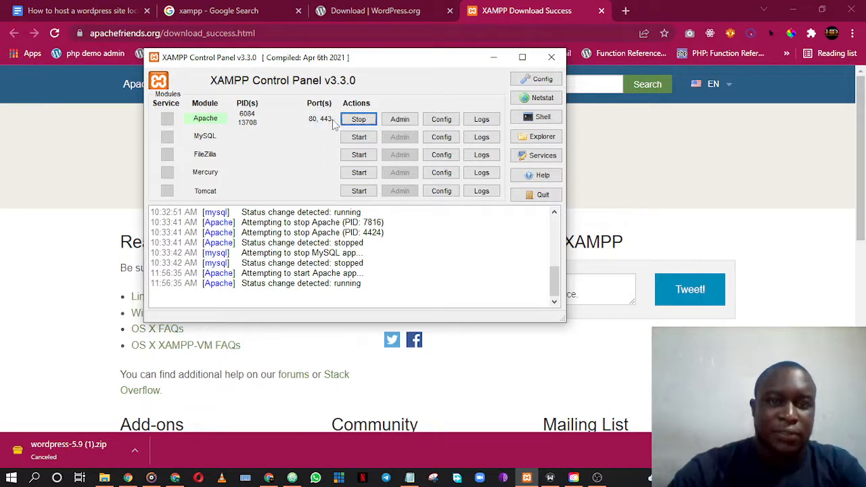
pyautogui.scroll(4, 371, 262)
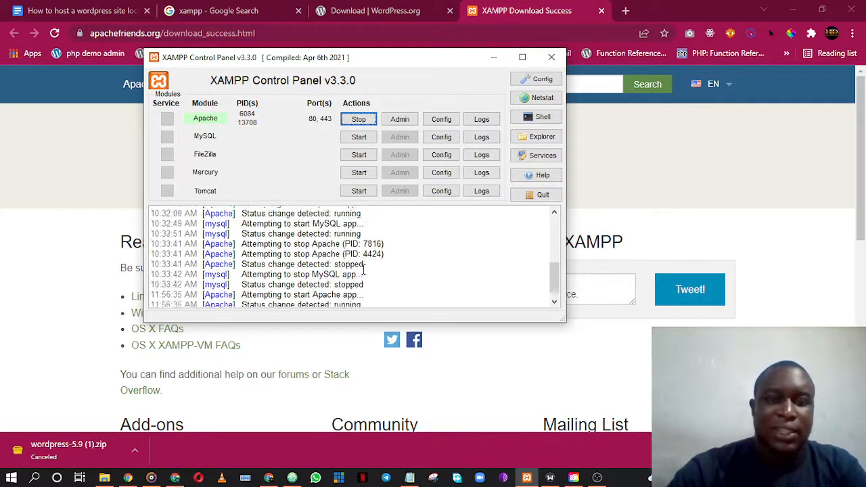
pyautogui.scroll(-3, 376, 265)
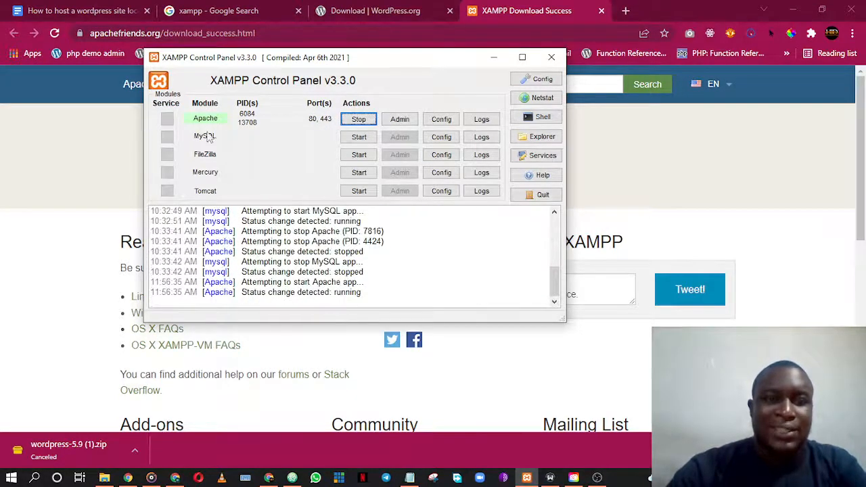
pyautogui.click(359, 138)
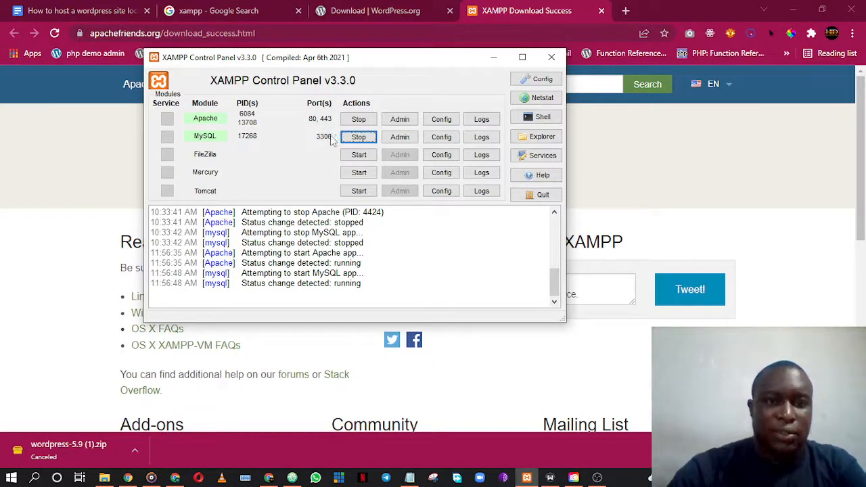
# - Switch to the Google Docs outline and make "Open our xampp and Start Apache and My SQL" bold in the Step 4 line
pyautogui.click(65, 8)
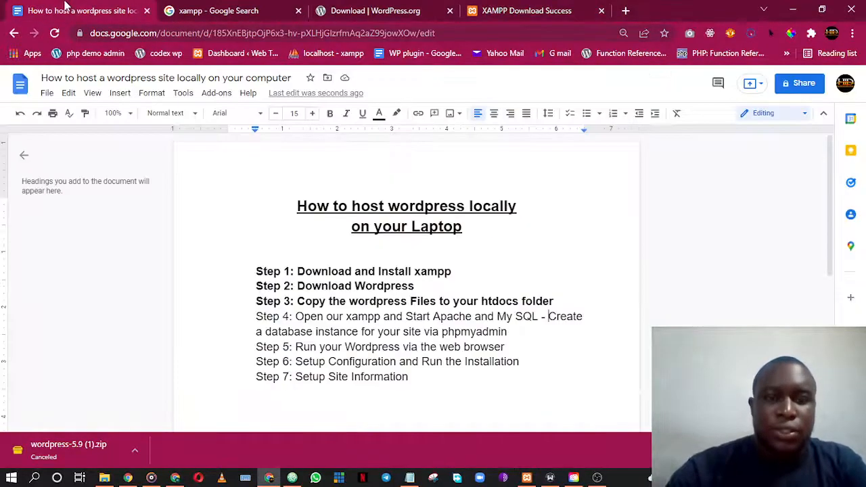
pyautogui.moveTo(295, 317); pyautogui.dragTo(541, 316)
pyautogui.hotkey('ctrl', 'b')
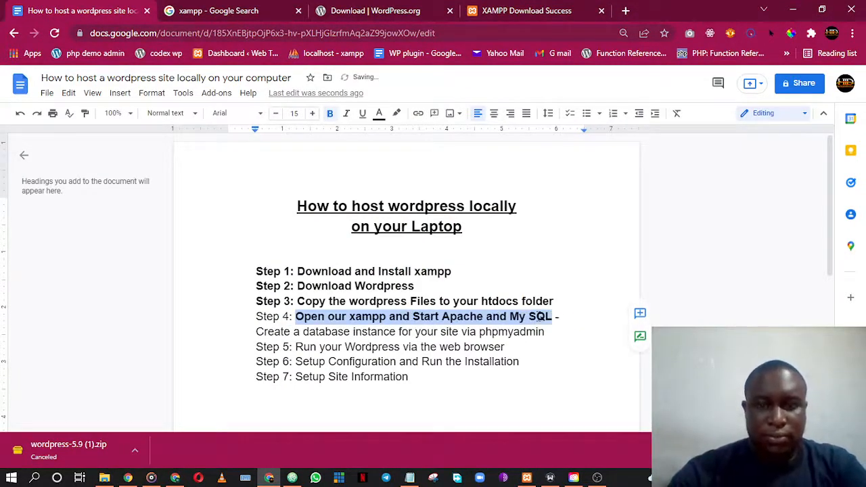
pyautogui.click(403, 316)
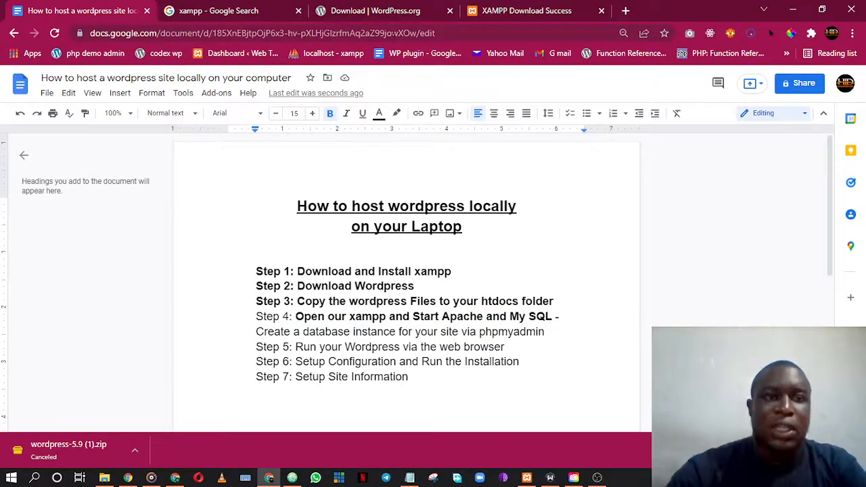
# - Load localhost/phpmyadmin/ in the browser tab holding the xampp search, checking the XAMPP Control Panel while the page loads
pyautogui.click(256, 9)
pyautogui.click(256, 34)
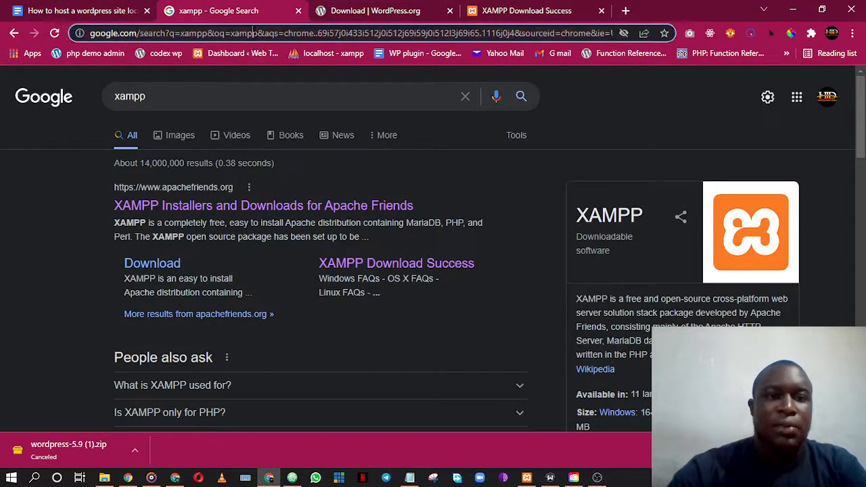
pyautogui.write('localho')
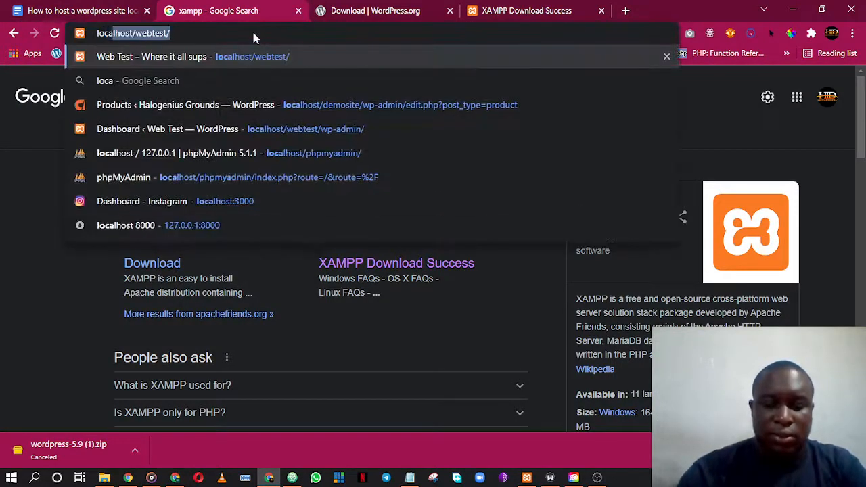
pyautogui.write('st')
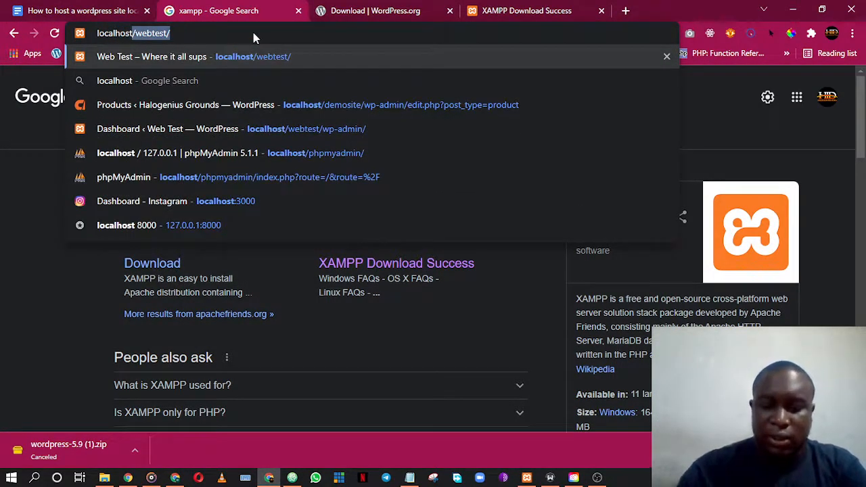
pyautogui.write('/php')
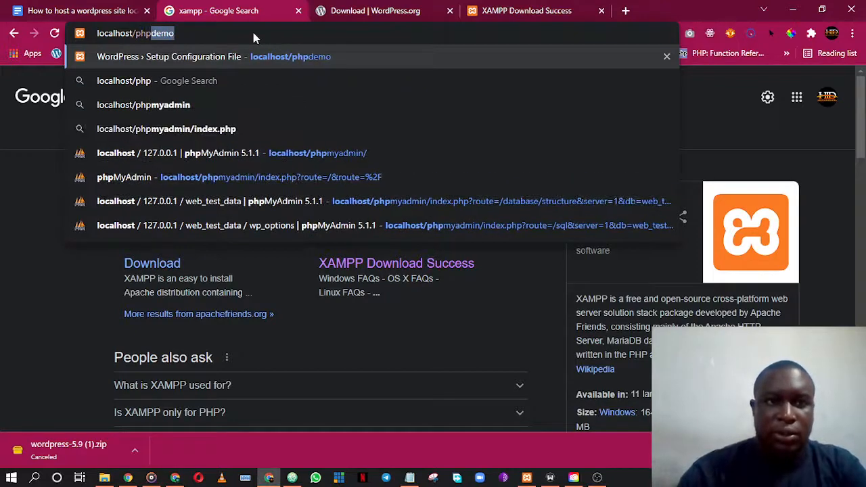
pyautogui.write('my')
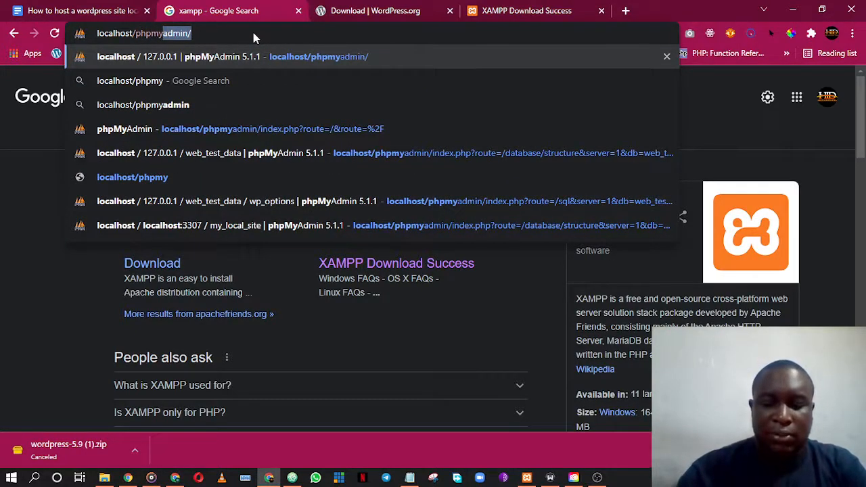
pyautogui.press('Right')
pyautogui.press('Return')
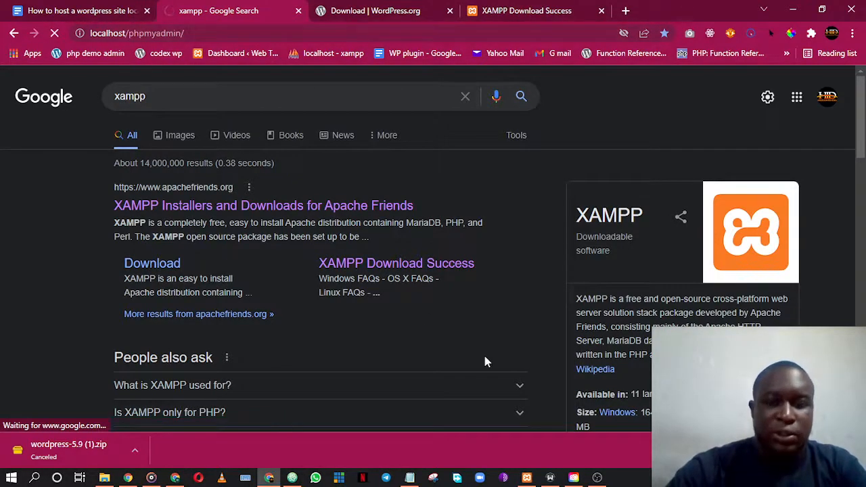
pyautogui.click(526, 478)
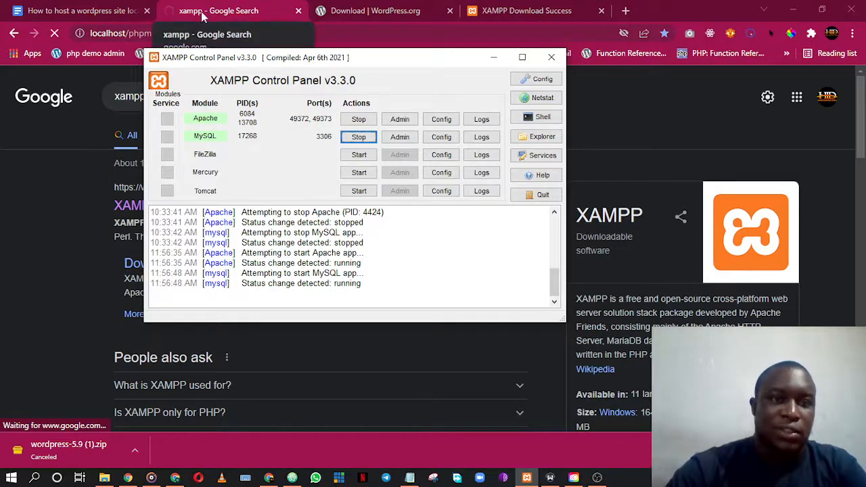
pyautogui.click(214, 7)
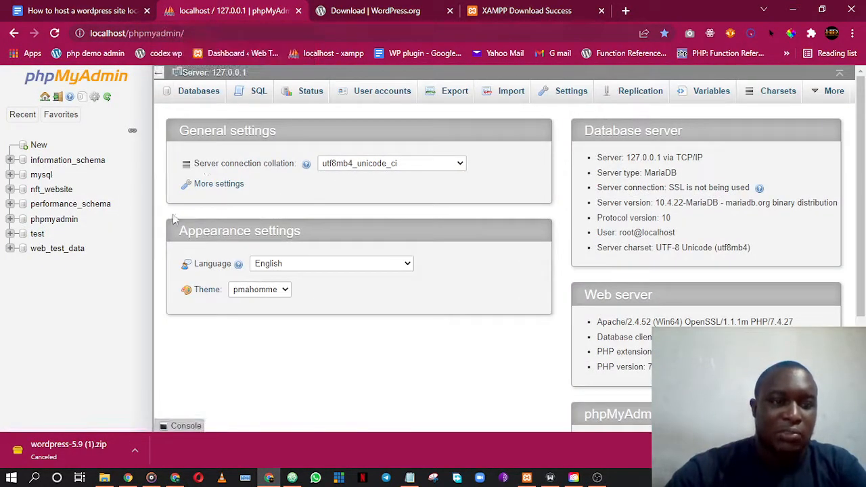
# - Begin a new database in phpMyAdmin and enter "demo_ground_test_data" as its name
pyautogui.scroll(-3, 296, 242)
pyautogui.scroll(3, 454, 237)
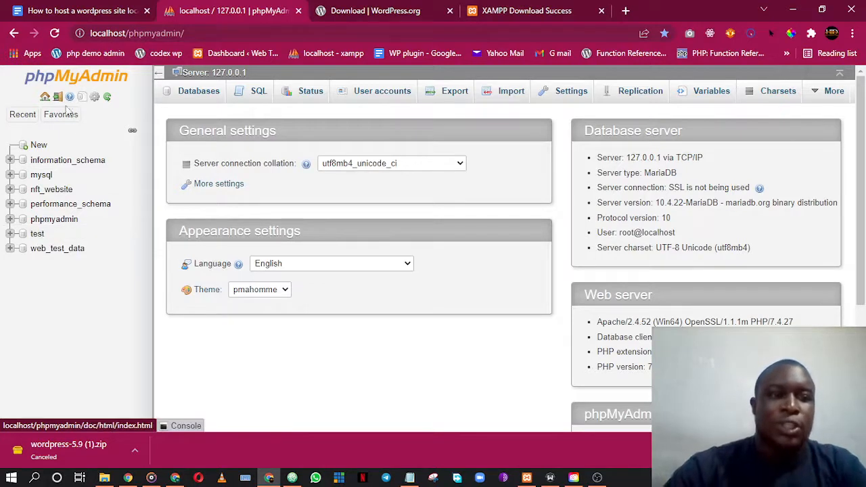
pyautogui.click(38, 145)
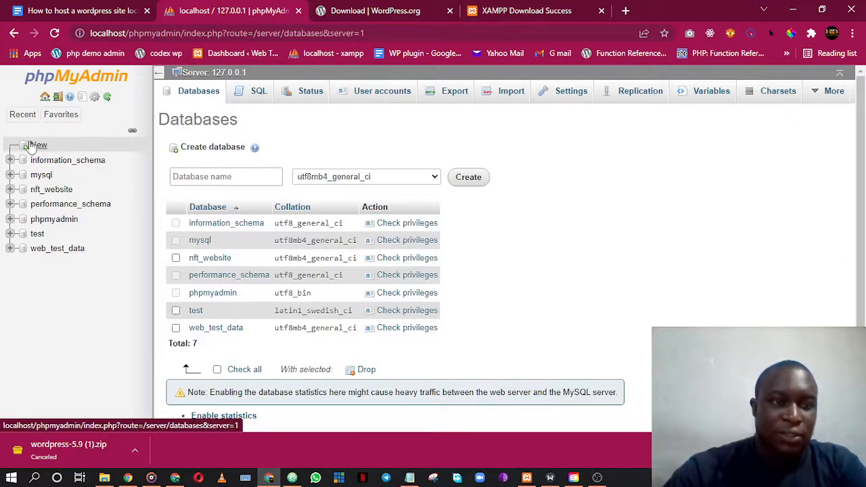
pyautogui.click(220, 176)
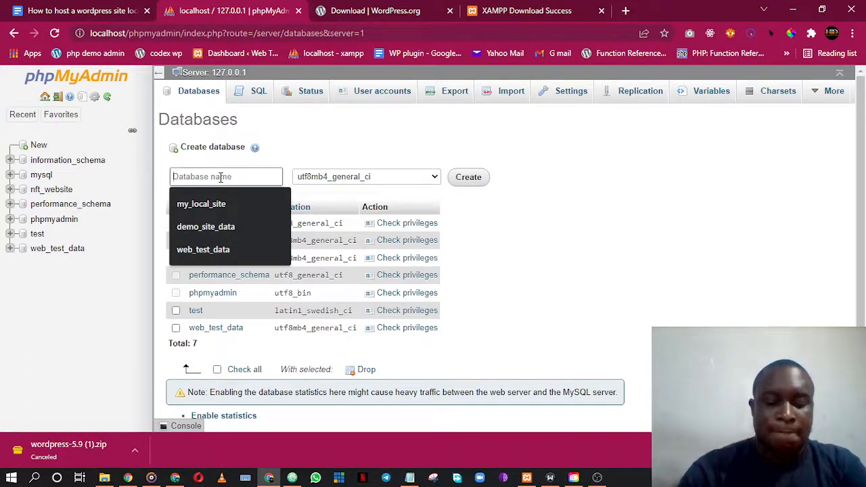
pyautogui.write('dem')
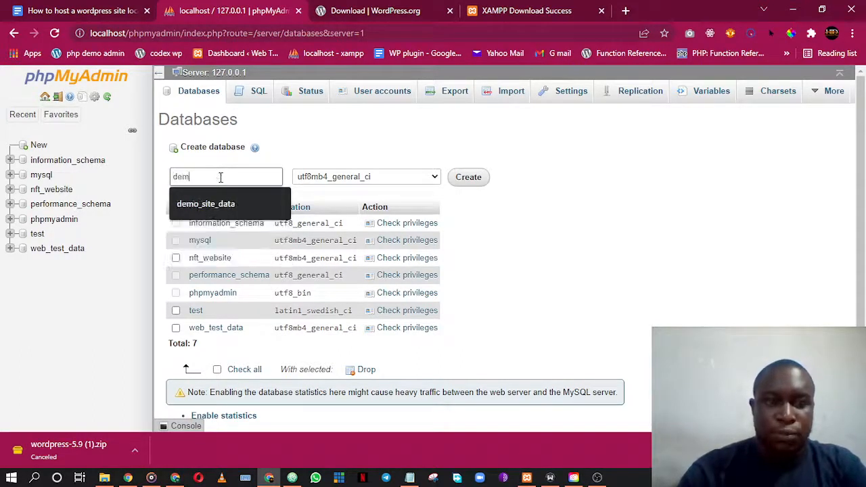
pyautogui.write('o-ground-web-d')
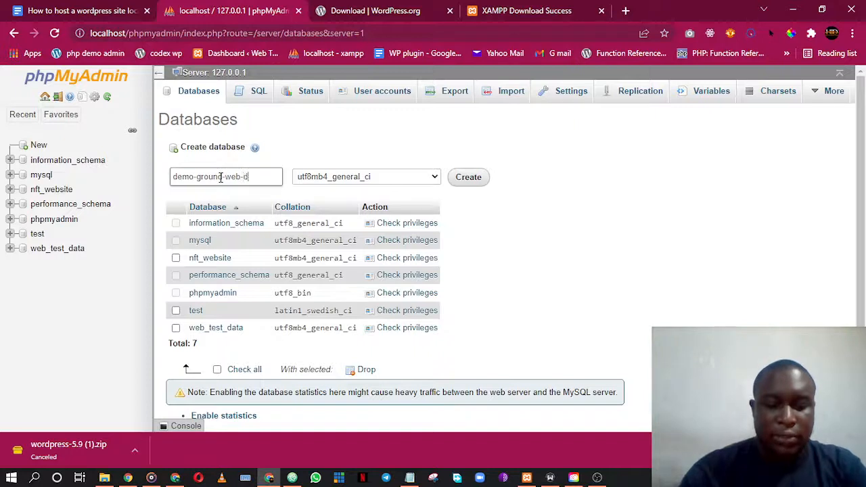
pyautogui.press('BackSpace')
pyautogui.press('BackSpace')
pyautogui.press('BackSpace')
pyautogui.press('BackSpace')
pyautogui.press('BackSpace')
pyautogui.press('BackSpace')
pyautogui.press('BackSpace')
pyautogui.press('BackSpace')
pyautogui.press('BackSpace')
pyautogui.press('BackSpace')
pyautogui.press('BackSpace')
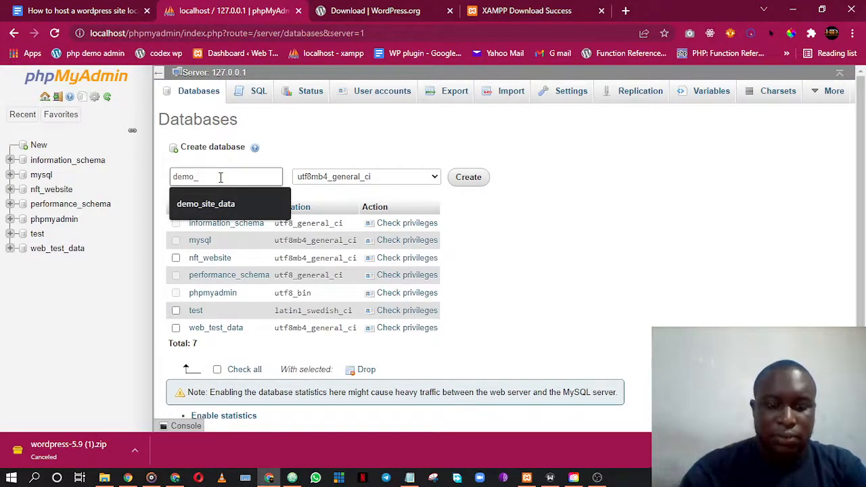
pyautogui.write('ground_test_data')
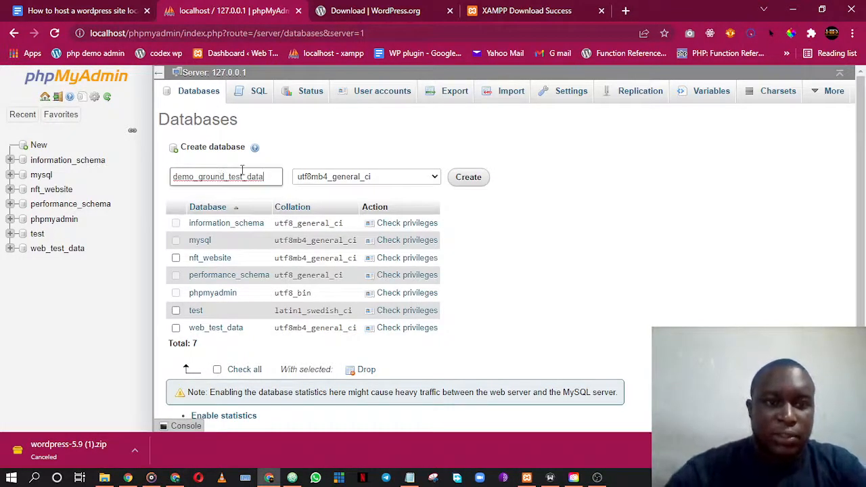
# - Switch to the untitled Notepad document and delete all of its text
pyautogui.click(410, 478)
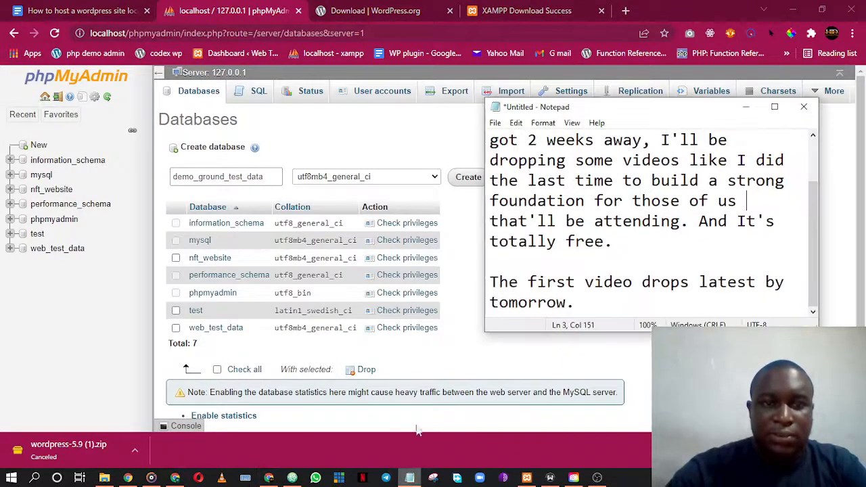
pyautogui.hotkey('ctrl', 'a')
pyautogui.press('Delete')
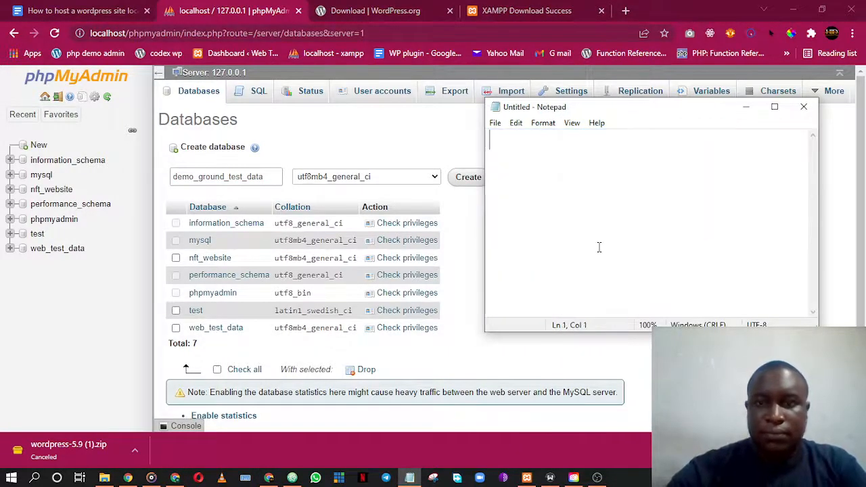
# - Copy the database name demo_ground_test_data from phpMyAdmin's new-database form into the empty Notepad document
pyautogui.click(245, 178)
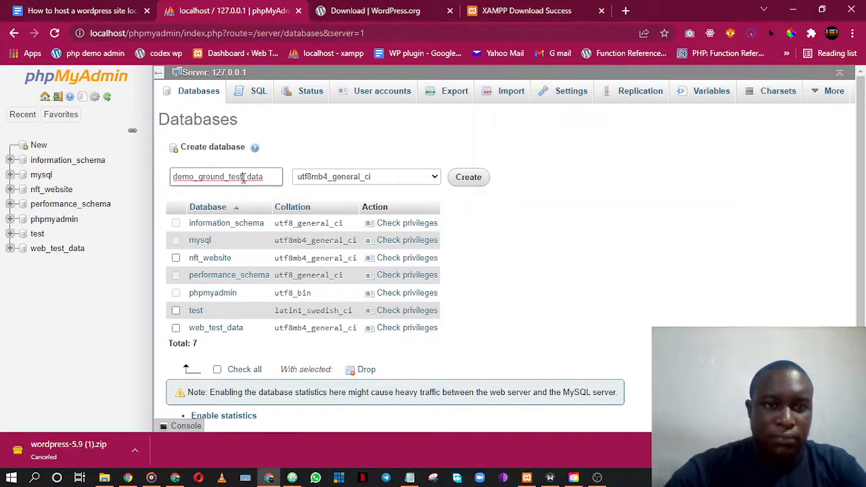
pyautogui.doubleClick(244, 178)
pyautogui.hotkey('ctrl', 'c')
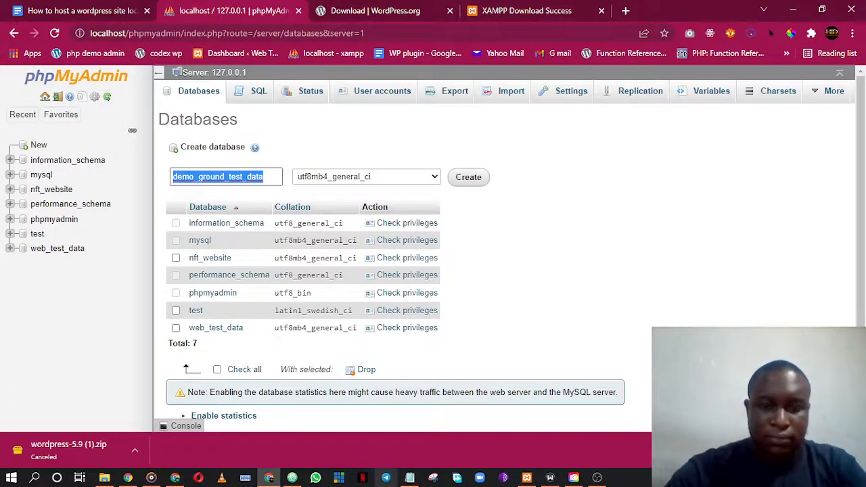
pyautogui.click(410, 478)
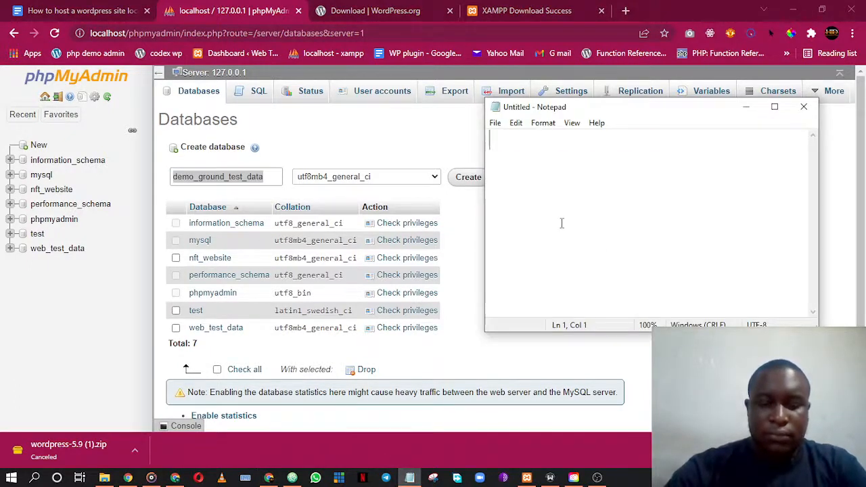
pyautogui.hotkey('ctrl', 'v')
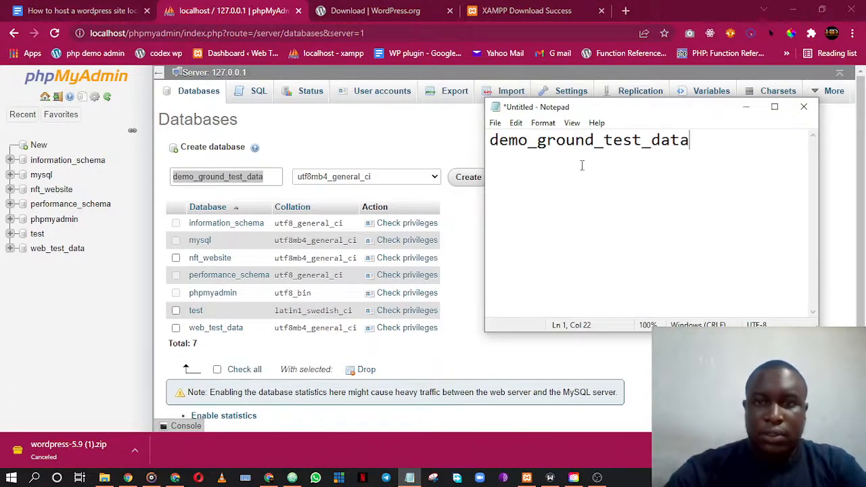
# - Insert the label "Database Name - " in front of demo_ground_test_data in the Notepad document
pyautogui.click(491, 140)
pyautogui.write('Databa')
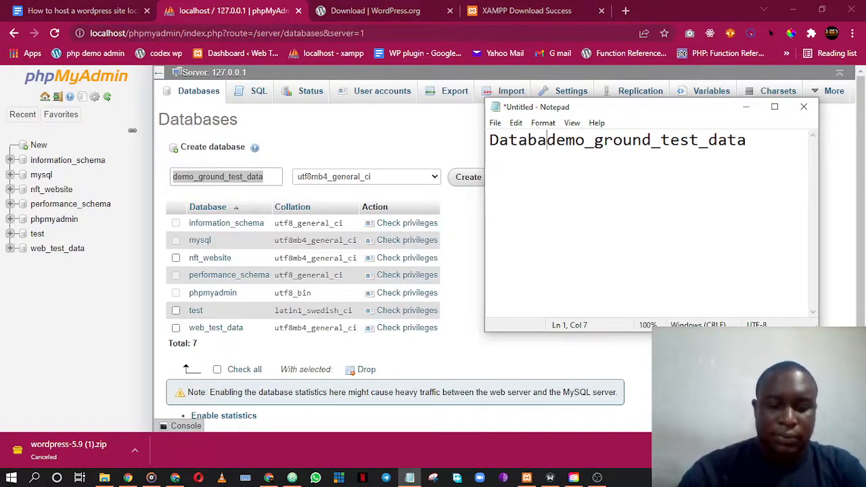
pyautogui.write('se Name')
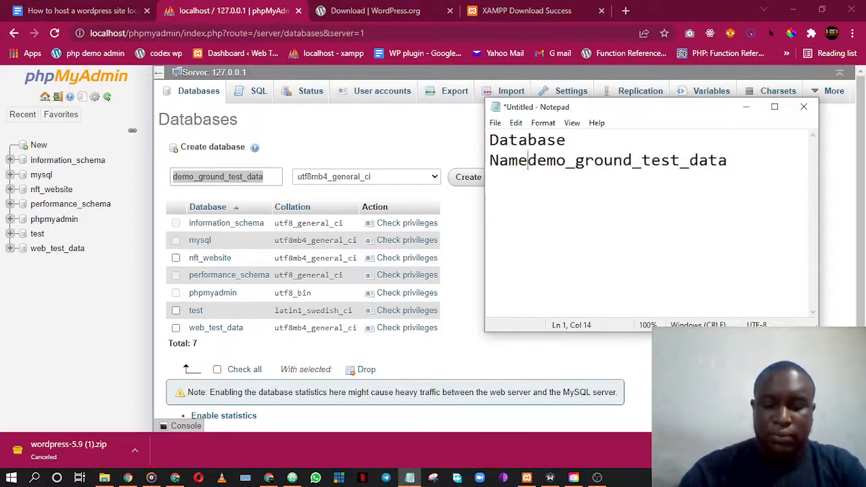
pyautogui.write(' -')
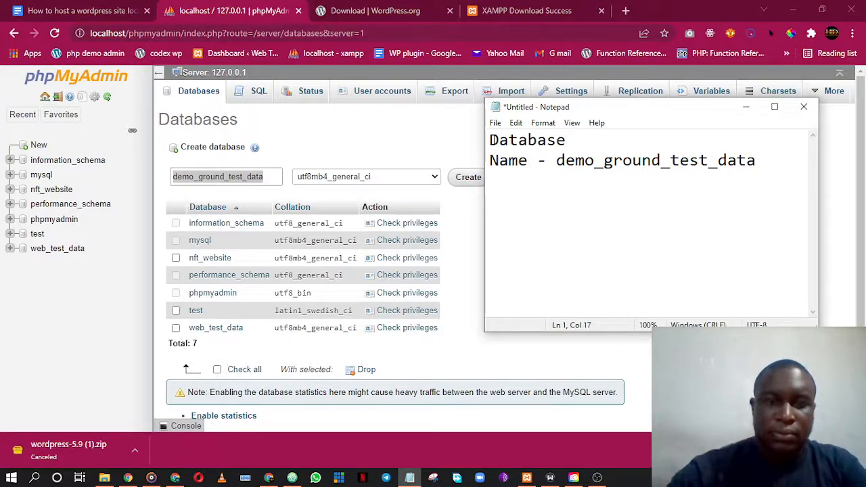
# - Return to phpMyAdmin, set the collation choice to the generic "Collation" entry and create the demo_ground_test_data database
pyautogui.click(383, 134)
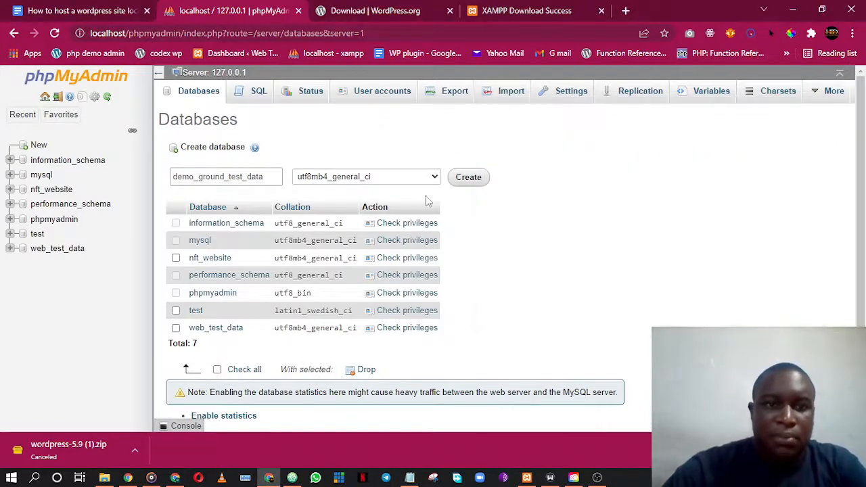
pyautogui.click(411, 179)
pyautogui.scroll(20, 366, 252)
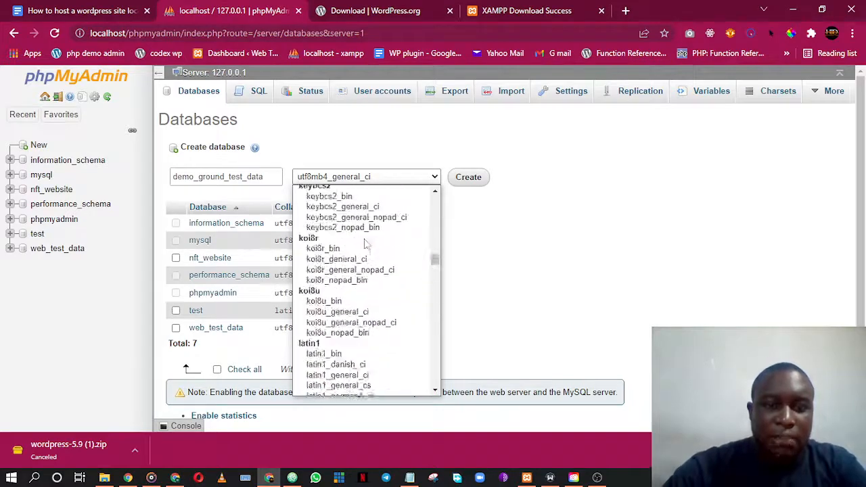
pyautogui.click(326, 192)
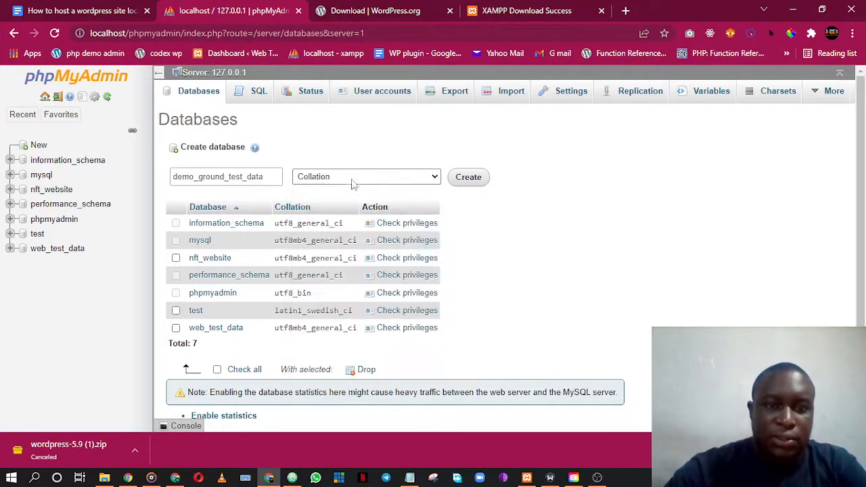
pyautogui.click(225, 176)
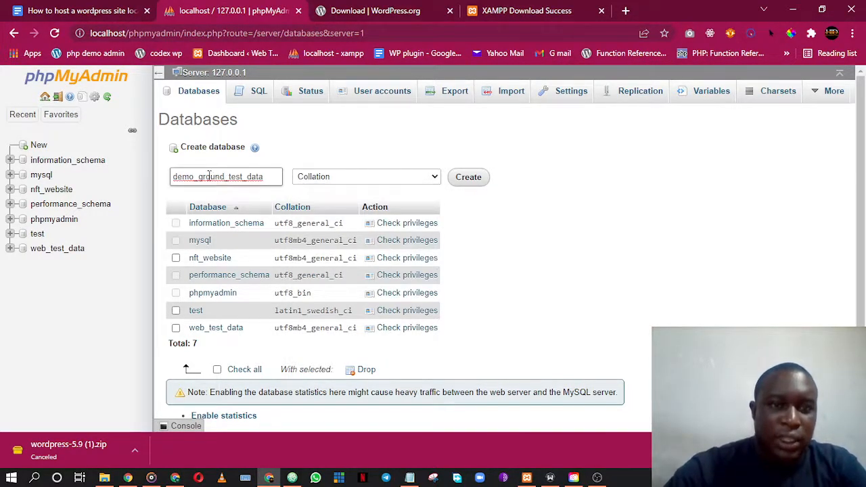
pyautogui.moveTo(185, 178); pyautogui.dragTo(236, 179)
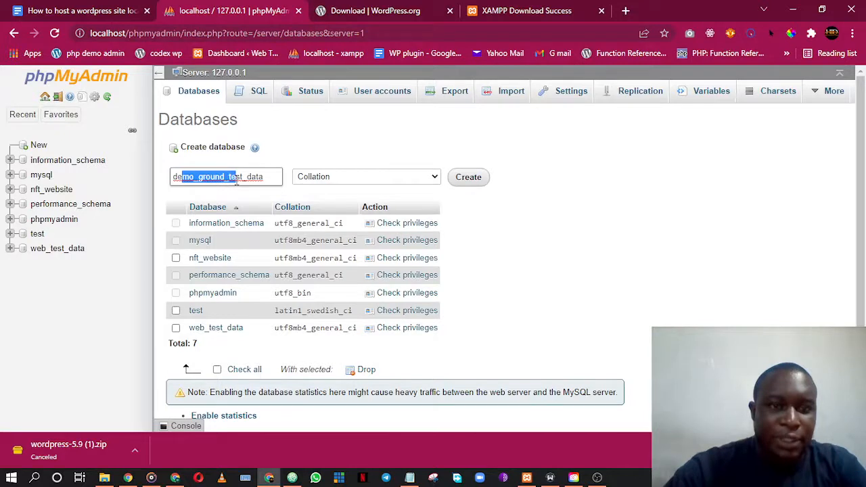
pyautogui.click(407, 177)
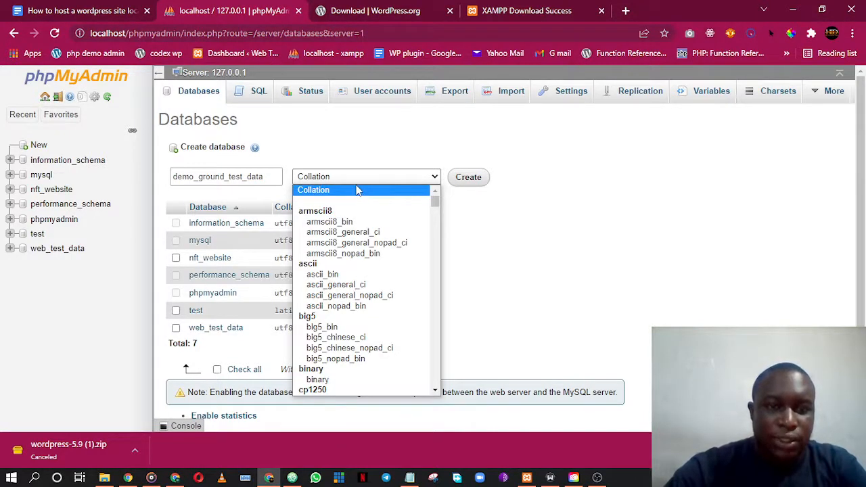
pyautogui.click(370, 160)
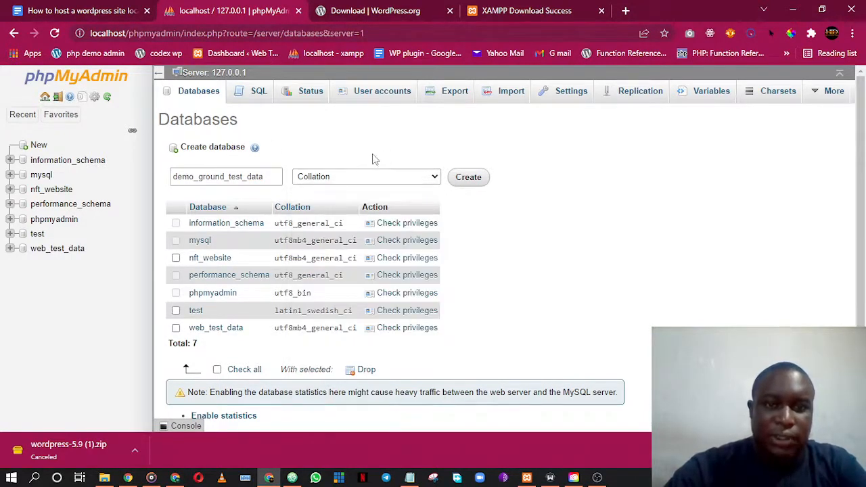
pyautogui.click(467, 179)
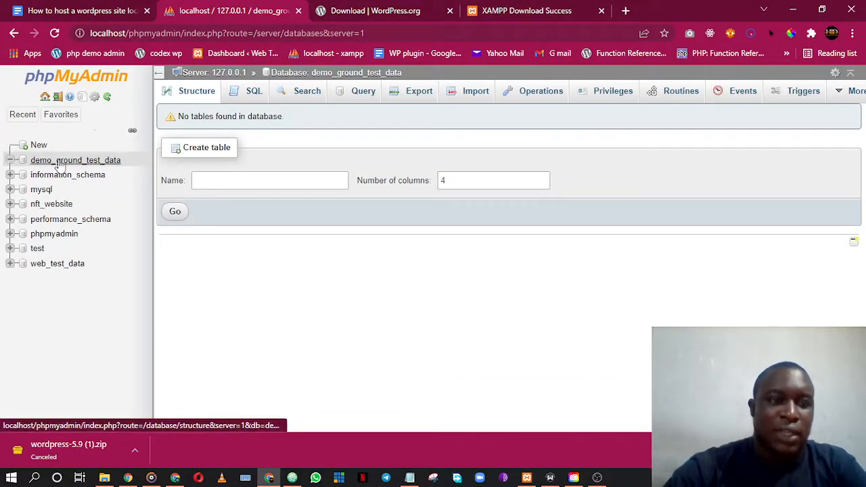
# - View the structure of demo_ground_test_data, and look through the tables of the nft_website database for comparison
pyautogui.click(58, 164)
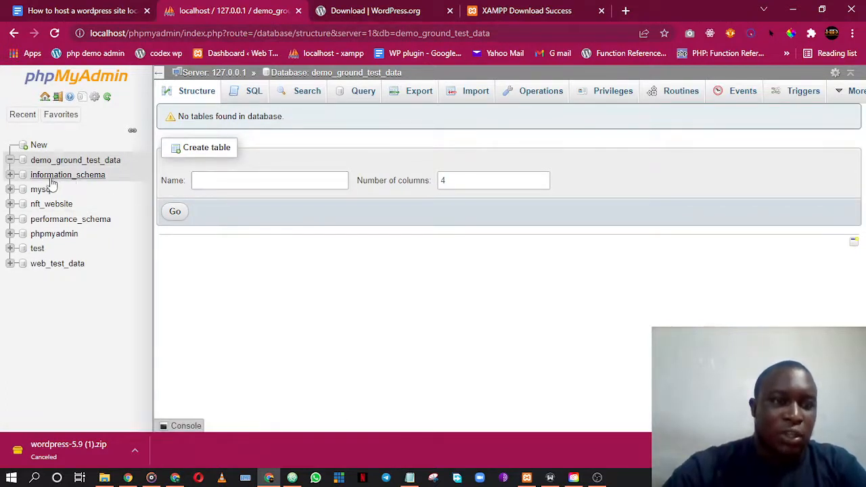
pyautogui.click(54, 204)
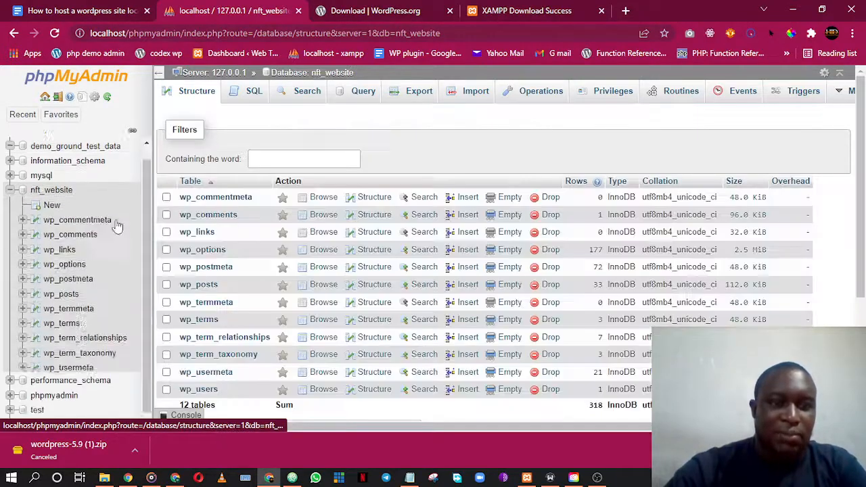
pyautogui.scroll(-3, 230, 247)
pyautogui.scroll(-1, 230, 247)
pyautogui.scroll(3, 228, 247)
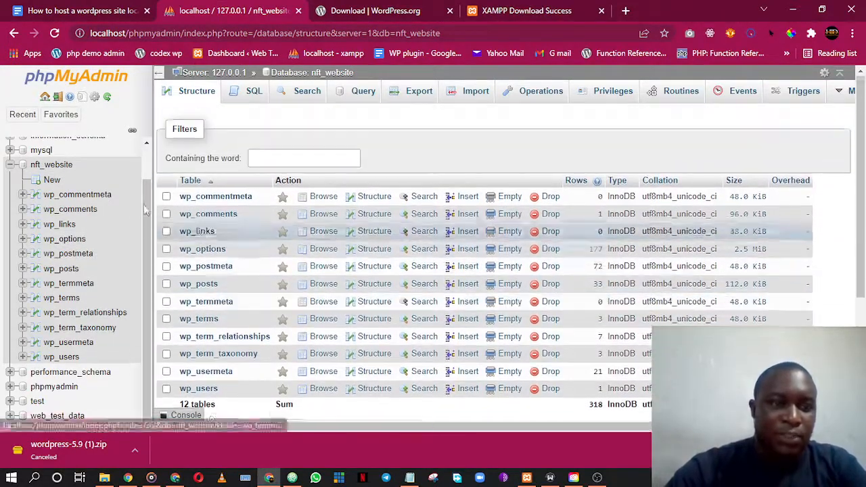
pyautogui.click(9, 164)
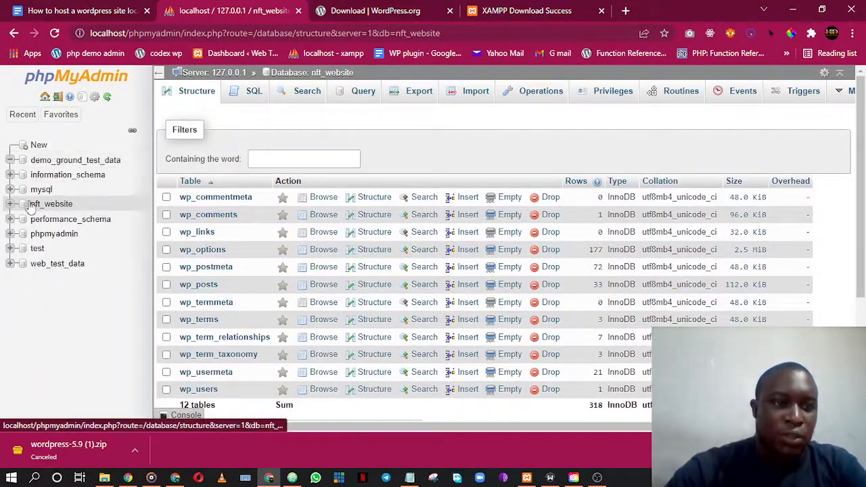
# - Look through the tables of the web_test_data database and return to the structure of demo_ground_test_data
pyautogui.click(10, 264)
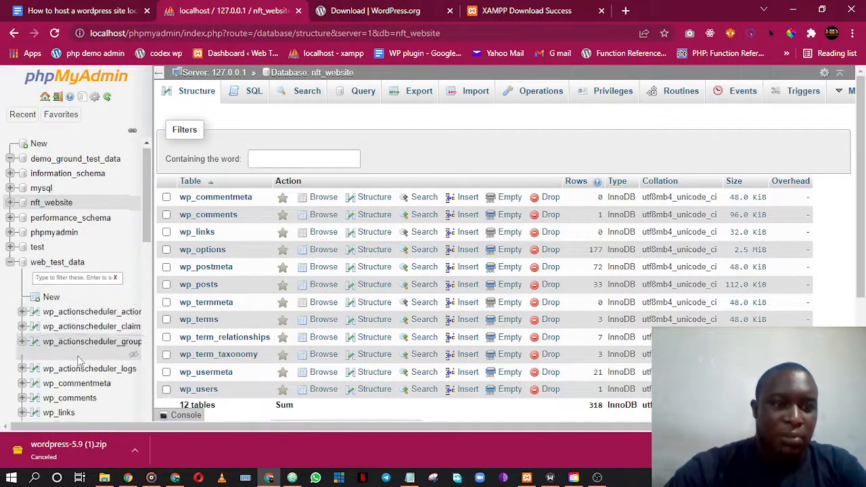
pyautogui.scroll(-10, 77, 361)
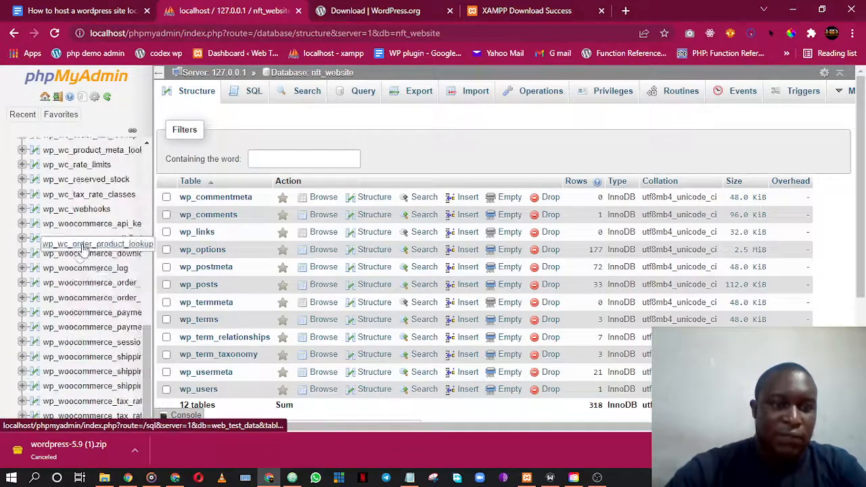
pyautogui.scroll(5, 102, 244)
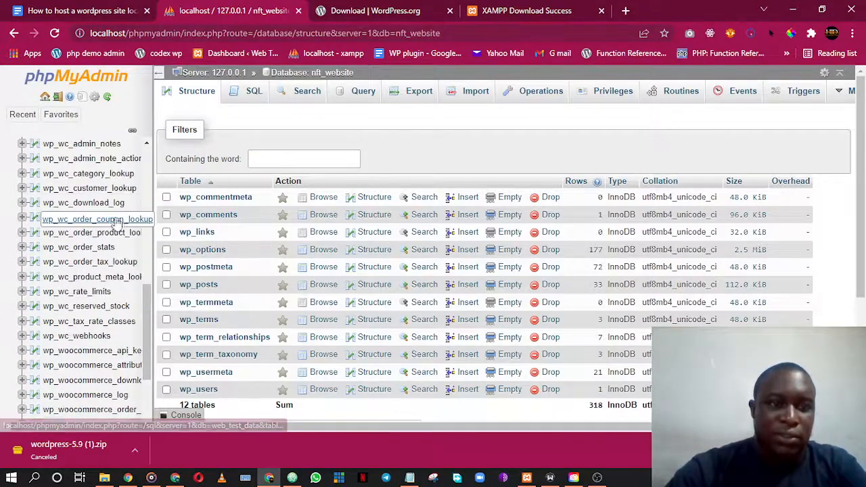
pyautogui.scroll(10, 102, 223)
pyautogui.scroll(-10, 81, 216)
pyautogui.scroll(4, 77, 214)
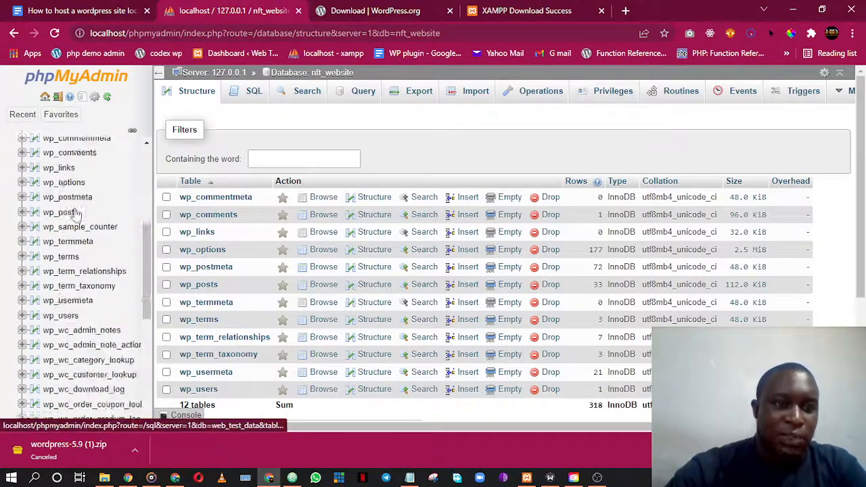
pyautogui.scroll(-5, 77, 214)
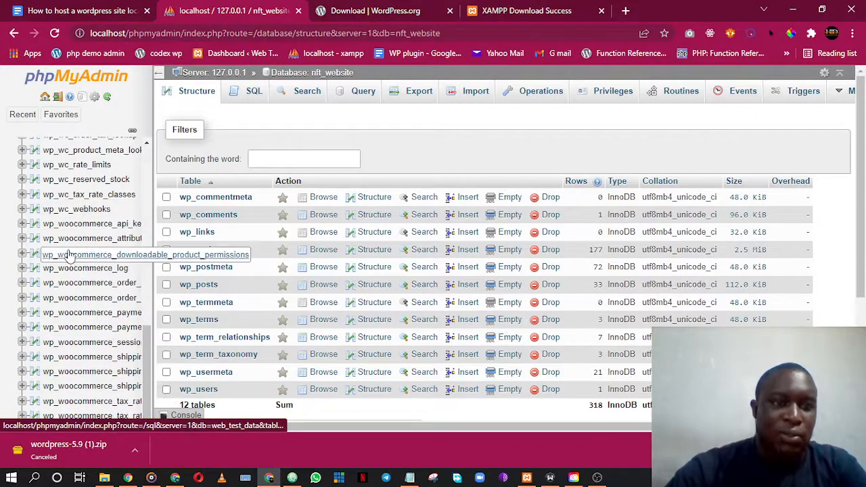
pyautogui.click(24, 153)
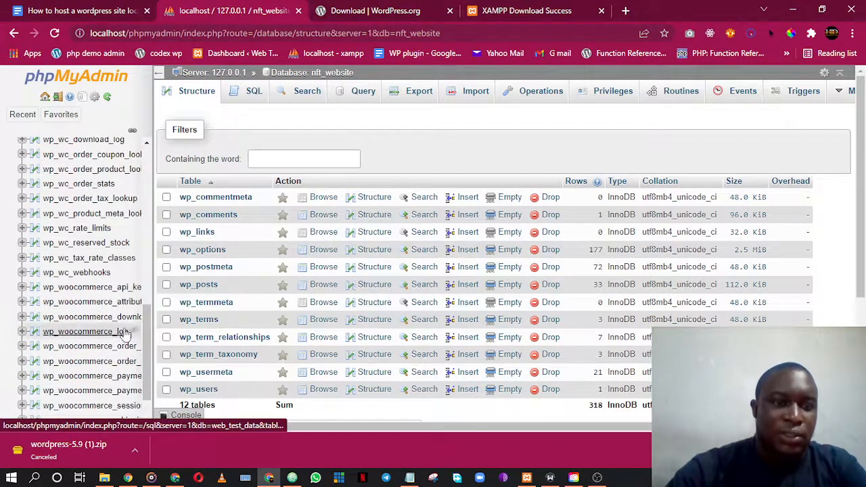
pyautogui.scroll(7, 84, 212)
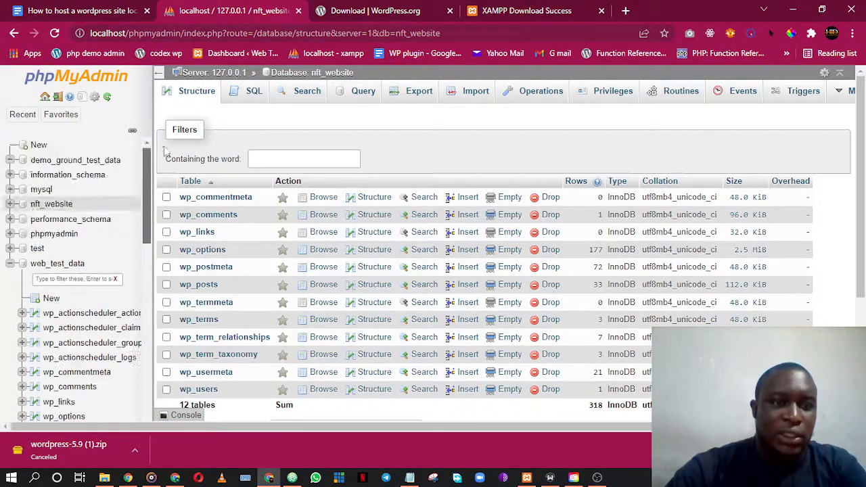
pyautogui.click(10, 263)
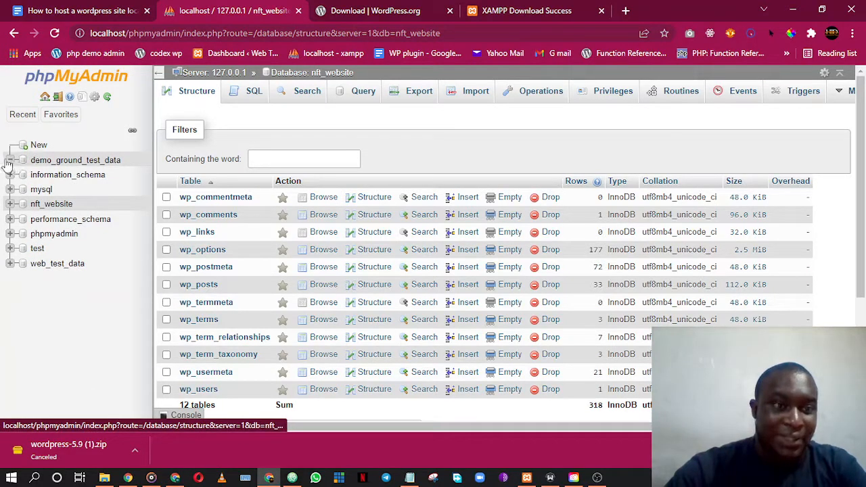
pyautogui.click(43, 162)
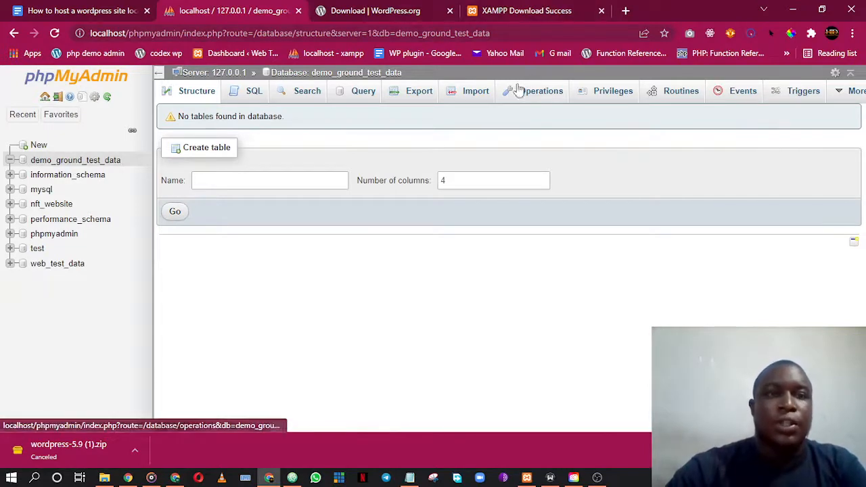
# - Switch to the Google Docs outline and make the whole Step 4 entry bold, including the database instance line
pyautogui.click(114, 10)
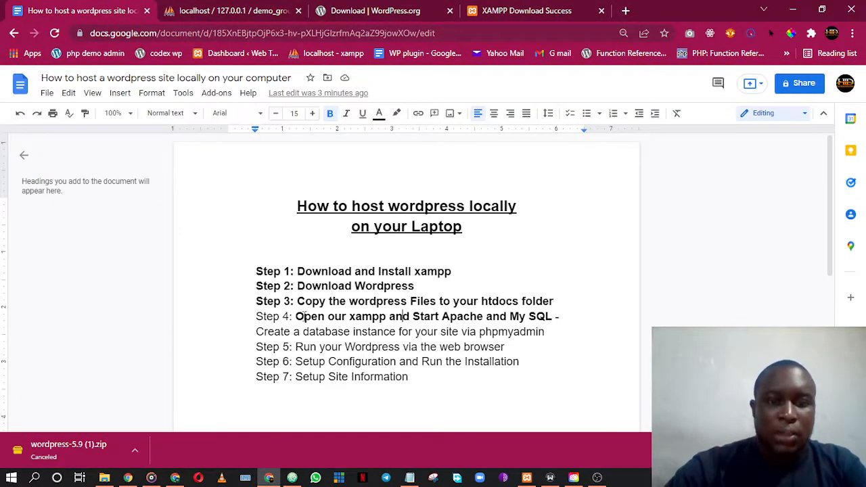
pyautogui.moveTo(270, 316); pyautogui.dragTo(550, 333)
pyautogui.hotkey('ctrl', 'b')
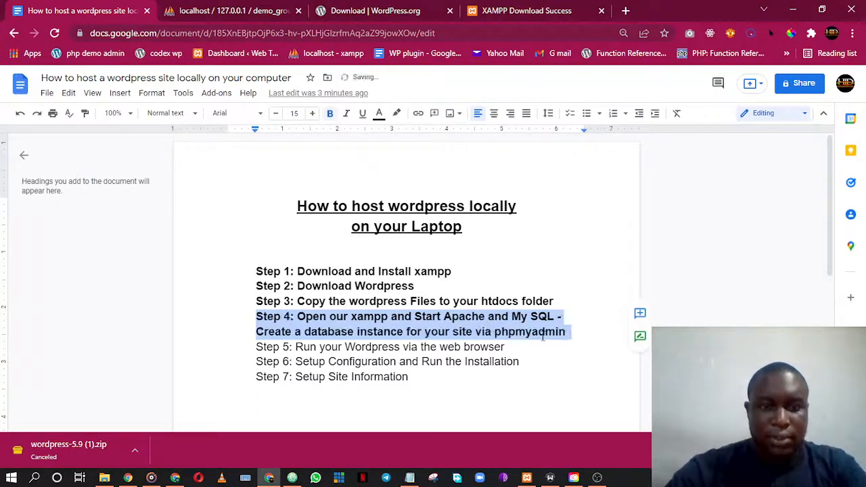
# - Read the Step 5 line in the outline and check the demo-ground folder in htdocs in File Explorer
pyautogui.moveTo(295, 347); pyautogui.dragTo(514, 349)
pyautogui.click(514, 350)
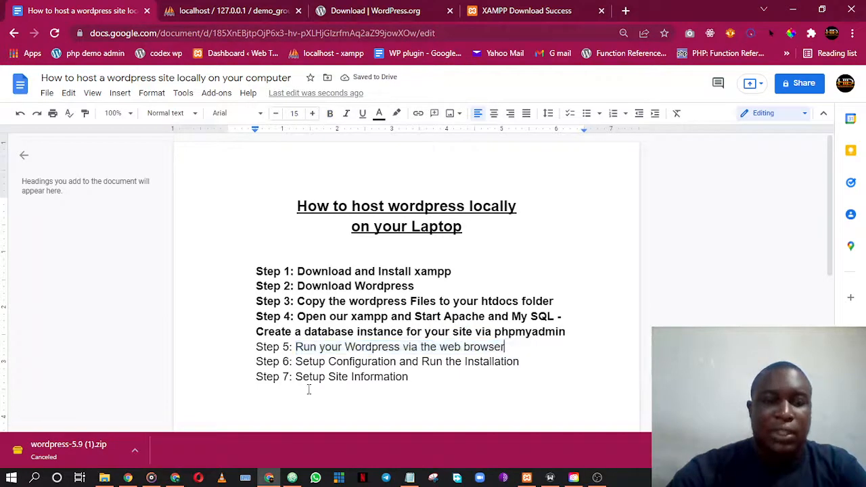
pyautogui.click(105, 478)
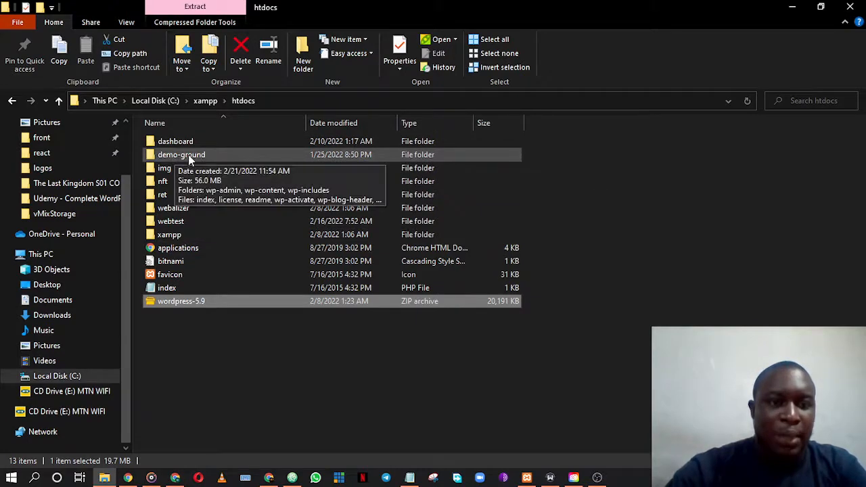
pyautogui.click(798, 5)
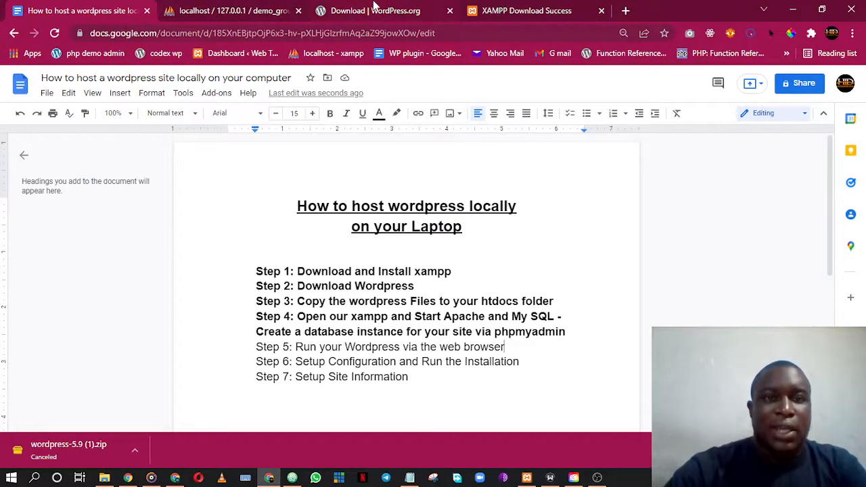
# - Load localhost/demo-ground in the browser tab that holds the WordPress download page
pyautogui.click(374, 7)
pyautogui.click(284, 33)
pyautogui.write('local')
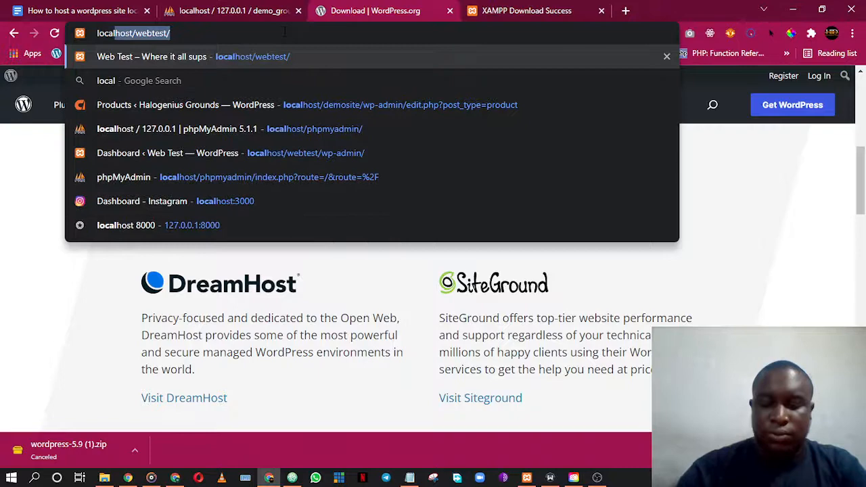
pyautogui.press('Right')
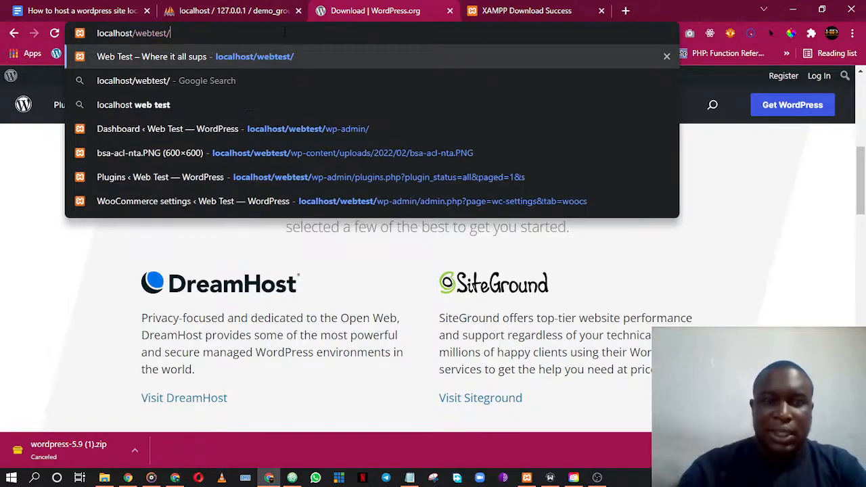
pyautogui.press('BackSpace')
pyautogui.press('BackSpace')
pyautogui.press('BackSpace')
pyautogui.press('BackSpace')
pyautogui.press('BackSpace')
pyautogui.press('BackSpace')
pyautogui.press('BackSpace')
pyautogui.press('BackSpace')
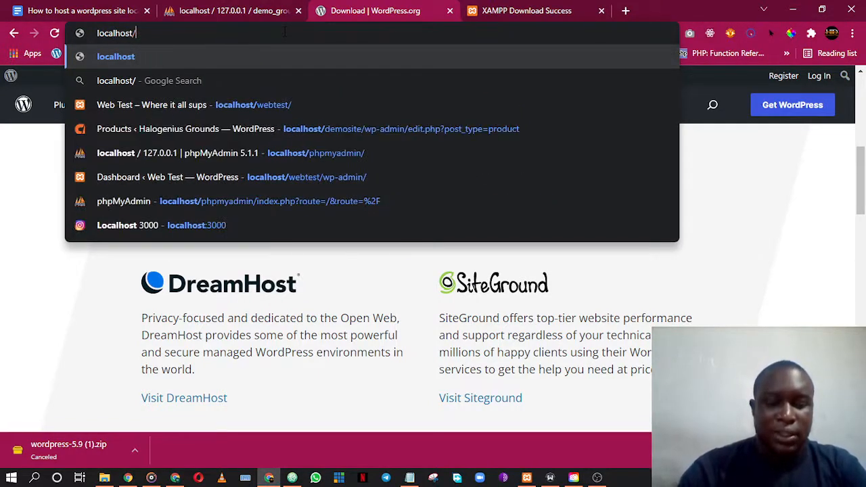
pyautogui.write('demo-ground')
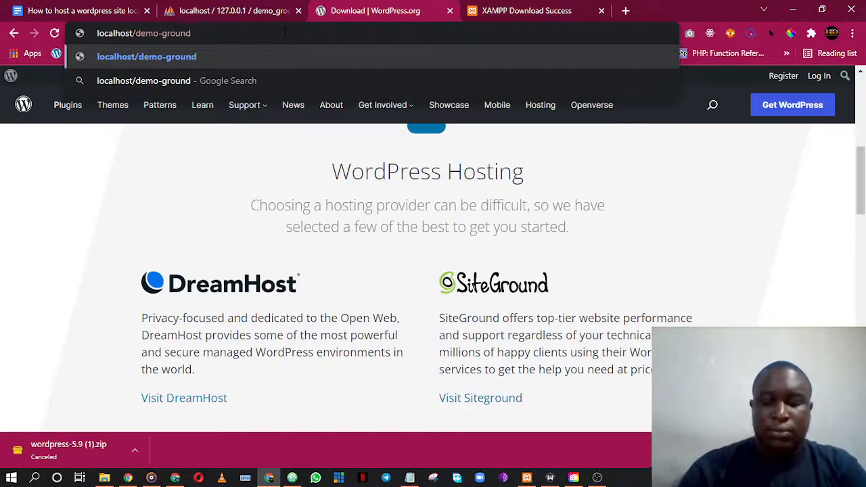
pyautogui.press('Return')
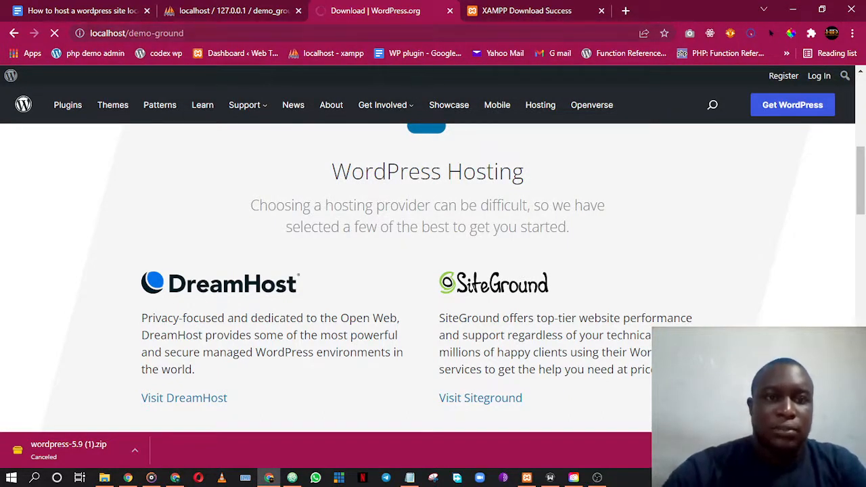
pyautogui.moveTo(129, 34)
pyautogui.mouseDown()
pyautogui.moveTo(184, 34)
pyautogui.moveTo(129, 33)
pyautogui.mouseUp()
pyautogui.click(185, 34)
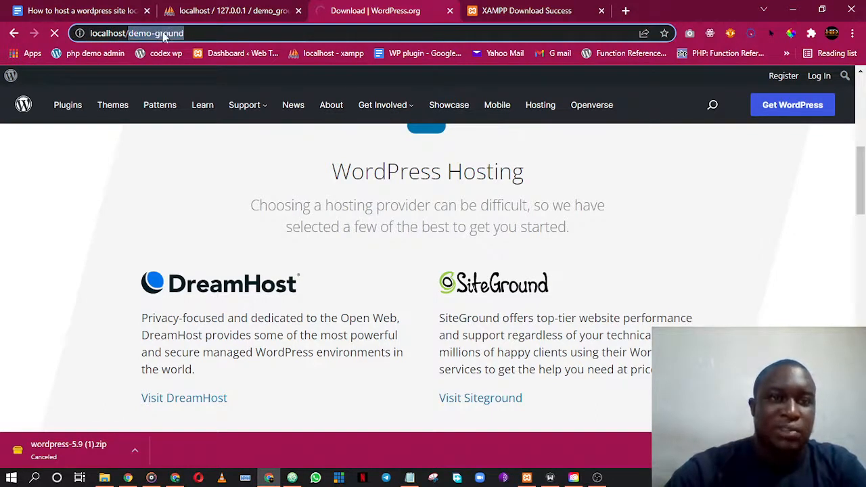
pyautogui.click(186, 33)
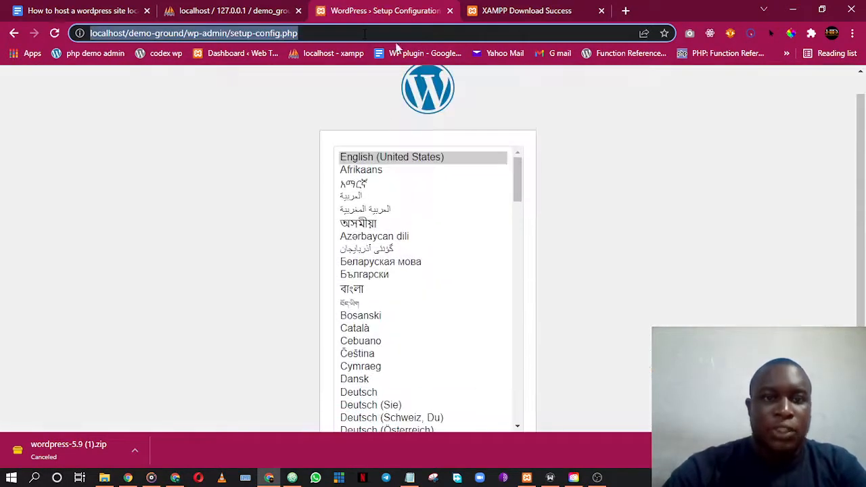
# - Look through the WordPress setup languages, select English (United States) and continue
pyautogui.scroll(-8, 475, 190)
pyautogui.scroll(-5, 475, 190)
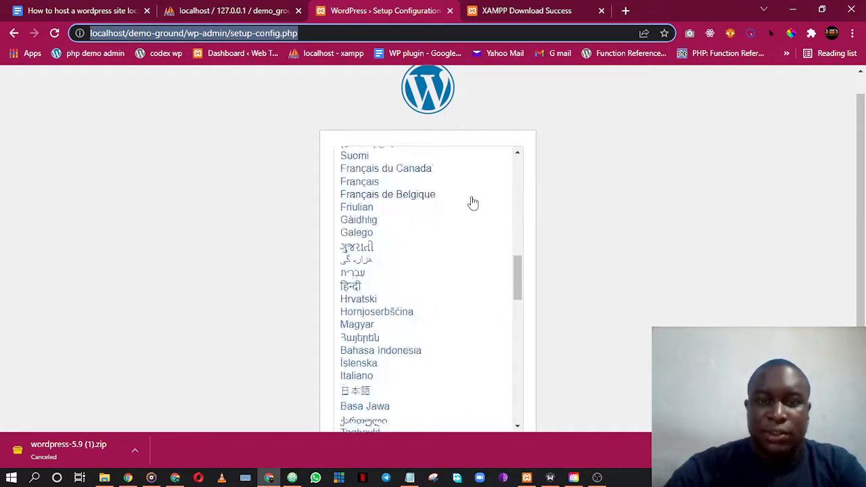
pyautogui.scroll(12, 475, 190)
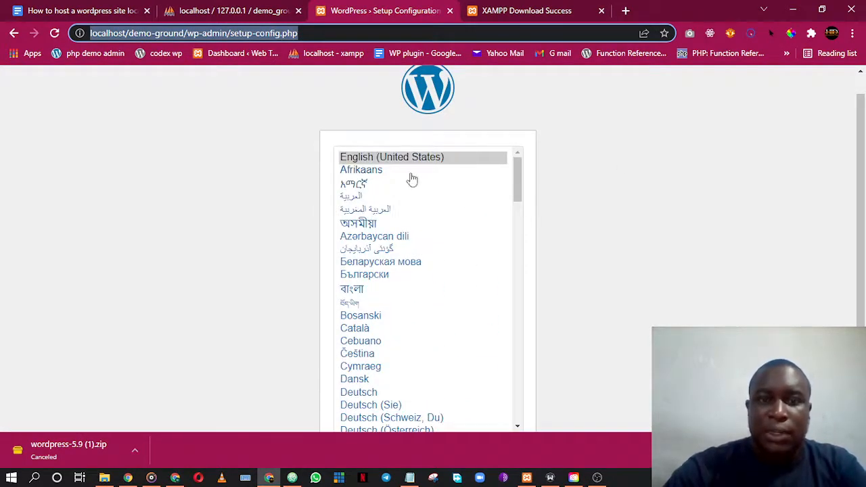
pyautogui.scroll(-10, 386, 283)
pyautogui.scroll(10, 393, 280)
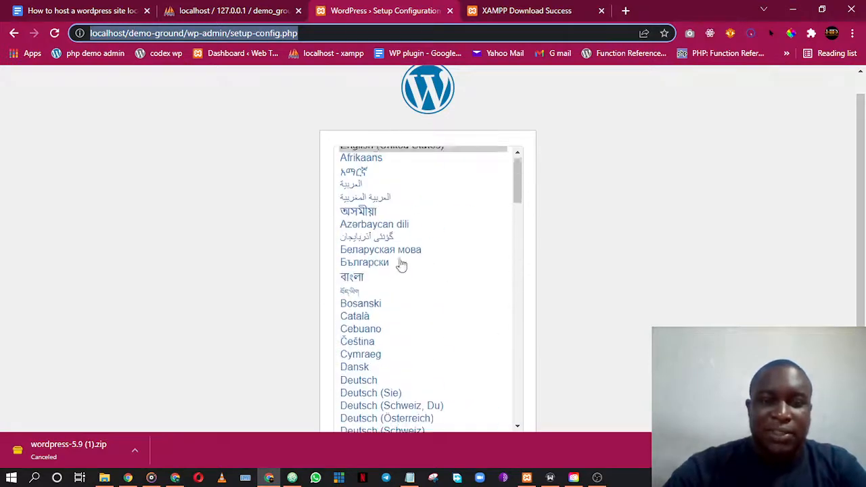
pyautogui.click(393, 157)
pyautogui.scroll(-2, 677, 182)
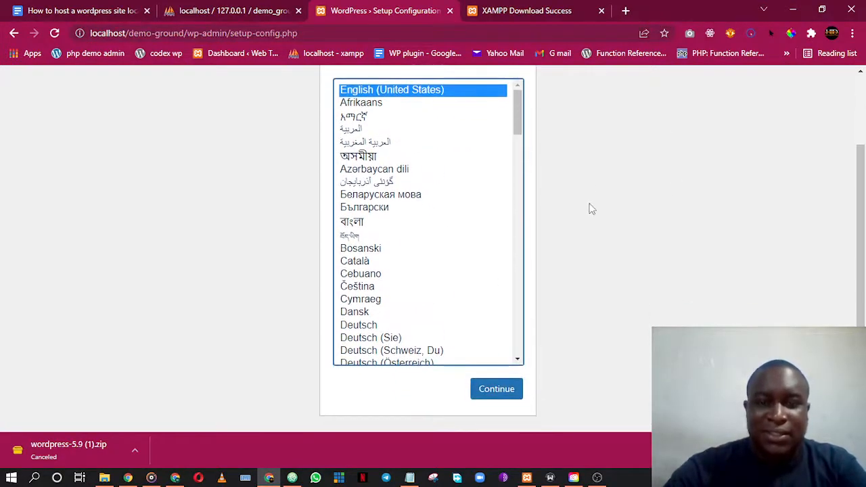
pyautogui.click(500, 391)
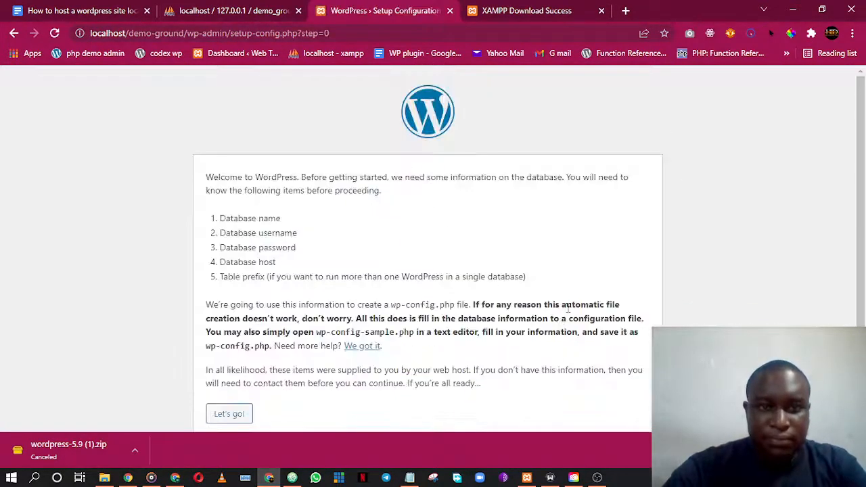
# - Read through the five required database items on the welcome page and proceed to the connection details form
pyautogui.scroll(-1, 353, 230)
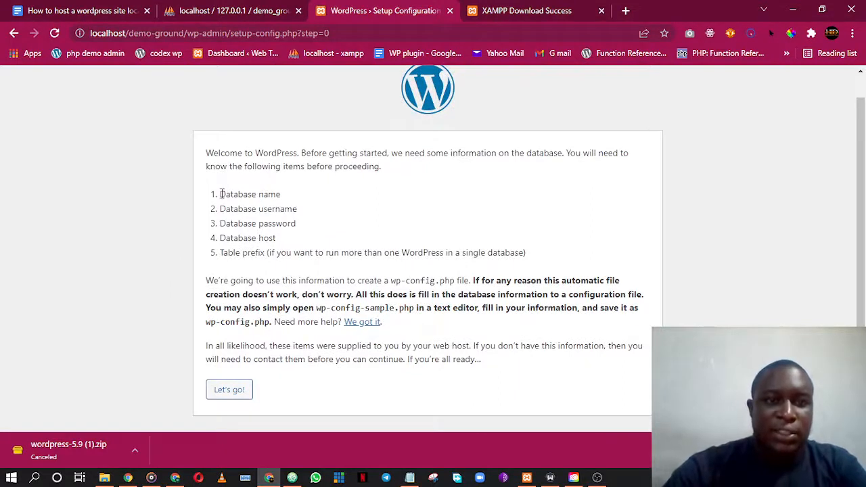
pyautogui.moveTo(222, 194); pyautogui.dragTo(286, 195)
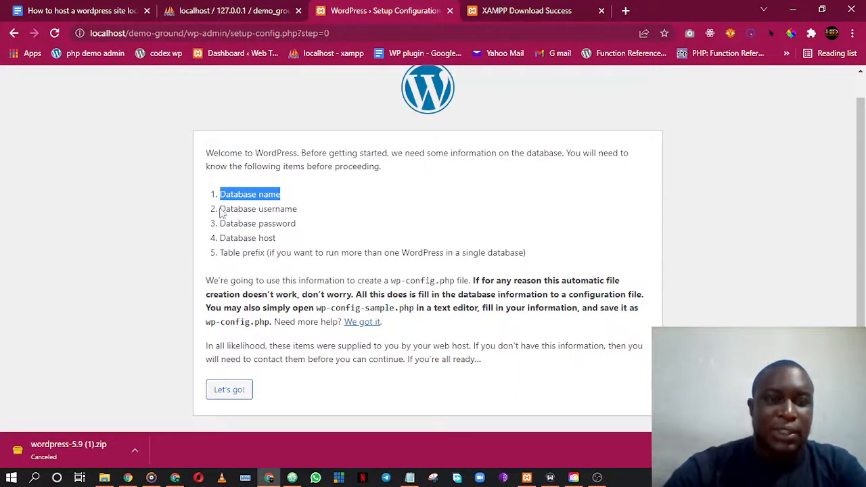
pyautogui.moveTo(221, 210); pyautogui.dragTo(300, 212)
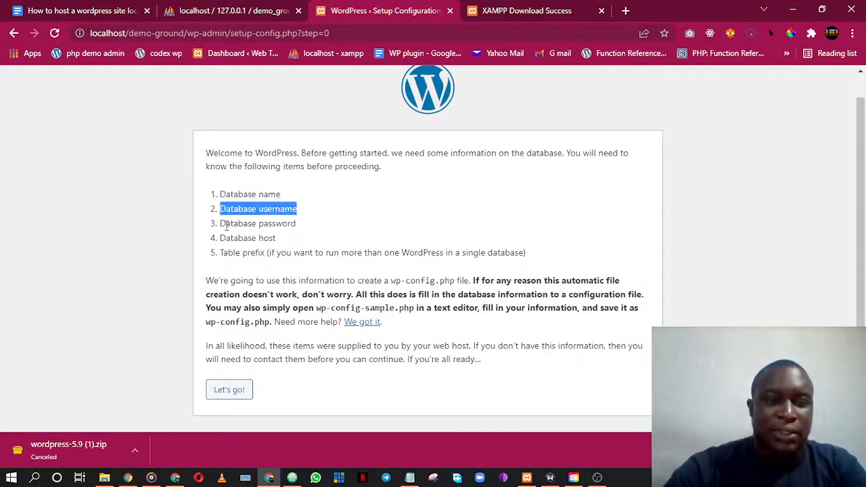
pyautogui.moveTo(222, 224); pyautogui.dragTo(297, 224)
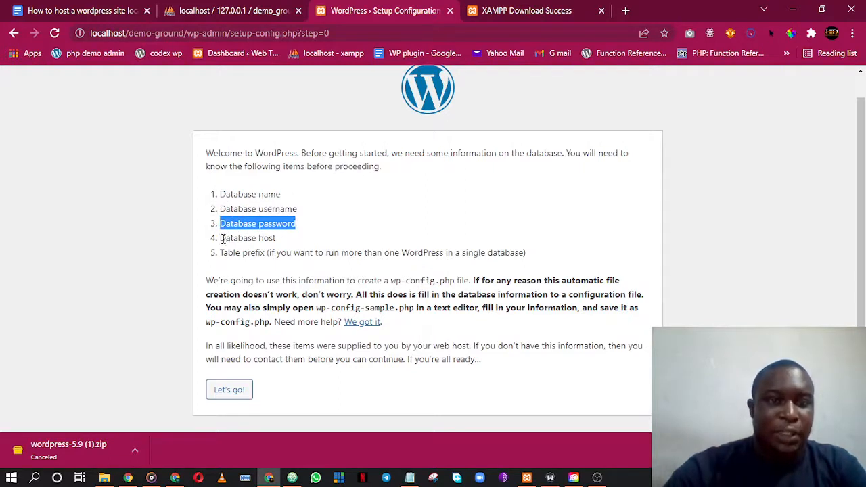
pyautogui.moveTo(221, 238); pyautogui.dragTo(277, 238)
pyautogui.moveTo(222, 252); pyautogui.dragTo(332, 253)
pyautogui.click(371, 256)
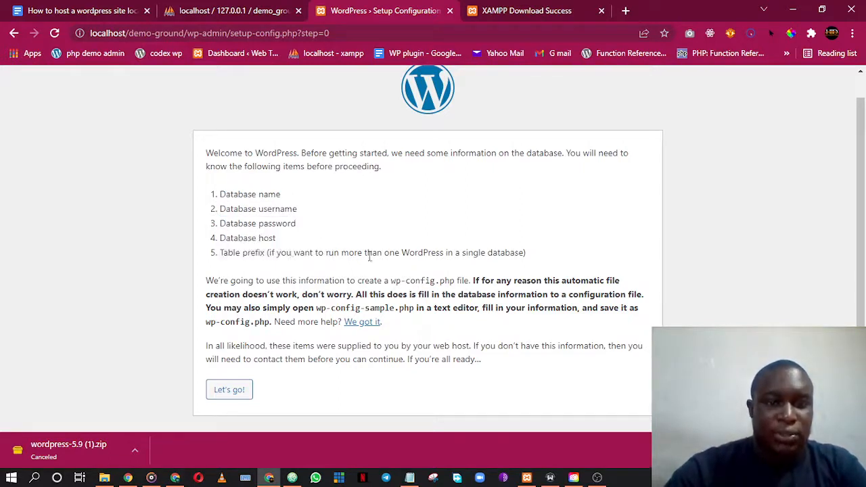
pyautogui.click(223, 392)
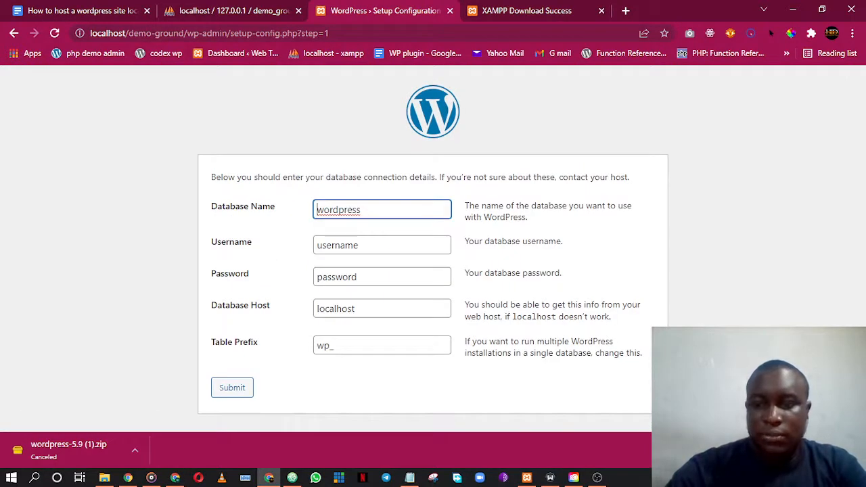
# - Copy demo_ground_test_data from the Notepad note and paste it as the database name in the WordPress setup form
pyautogui.doubleClick(344, 210)
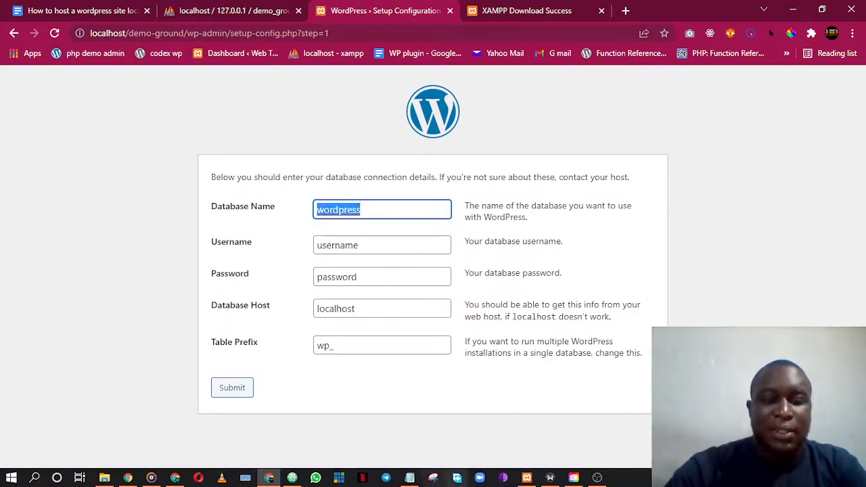
pyautogui.click(410, 479)
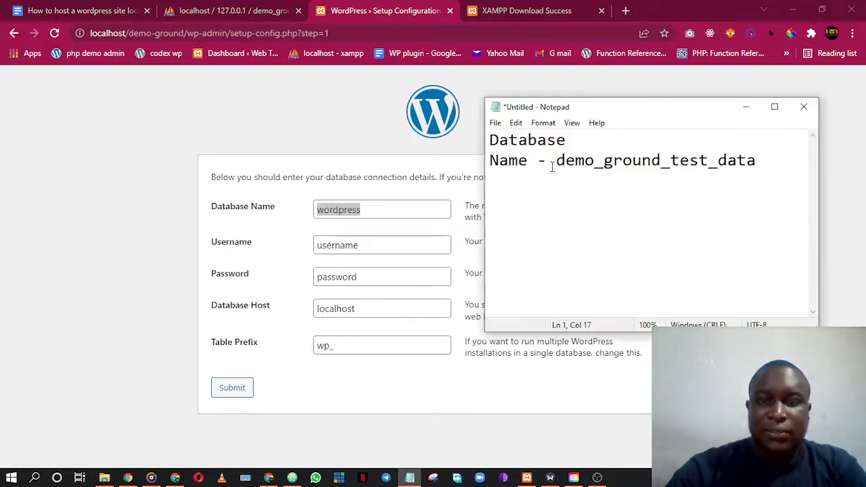
pyautogui.moveTo(557, 162); pyautogui.dragTo(798, 154)
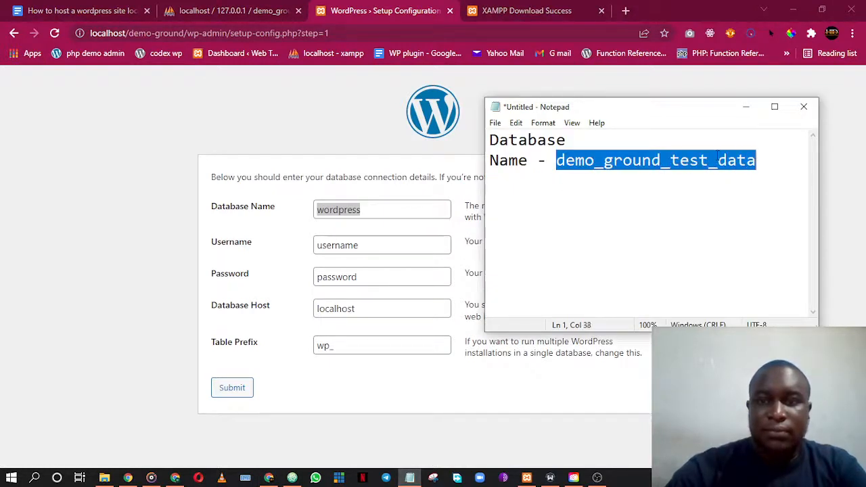
pyautogui.rightClick(719, 159)
pyautogui.click(728, 195)
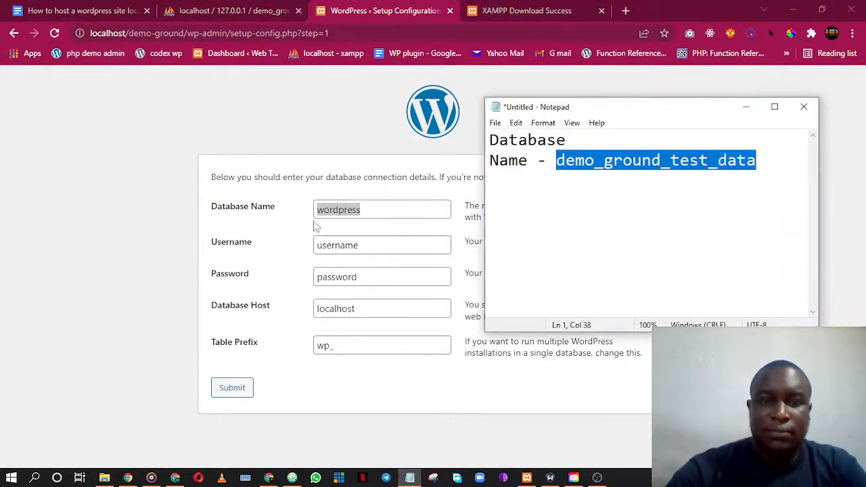
pyautogui.doubleClick(364, 210)
pyautogui.press('BackSpace')
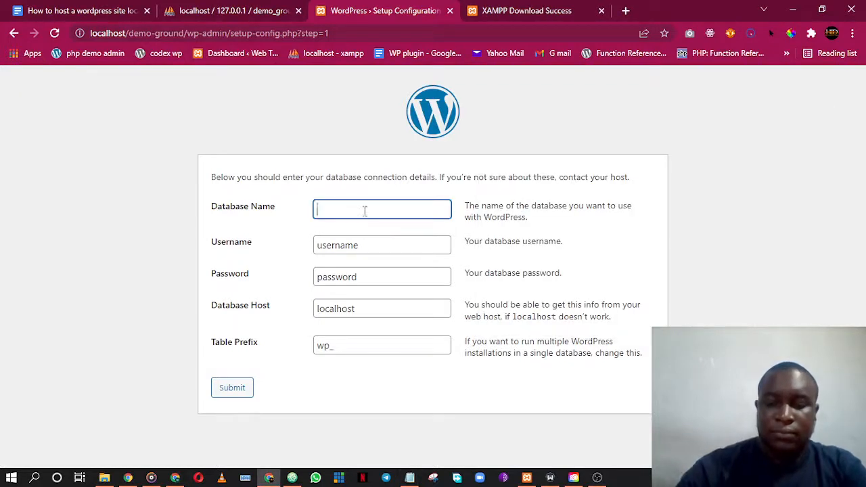
pyautogui.hotkey('ctrl', 'v')
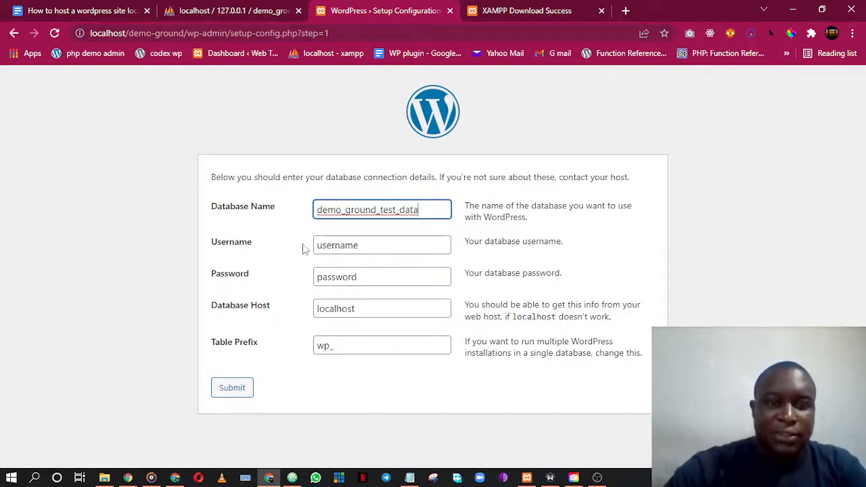
# - Set the database username to root and clear the database password field
pyautogui.doubleClick(356, 245)
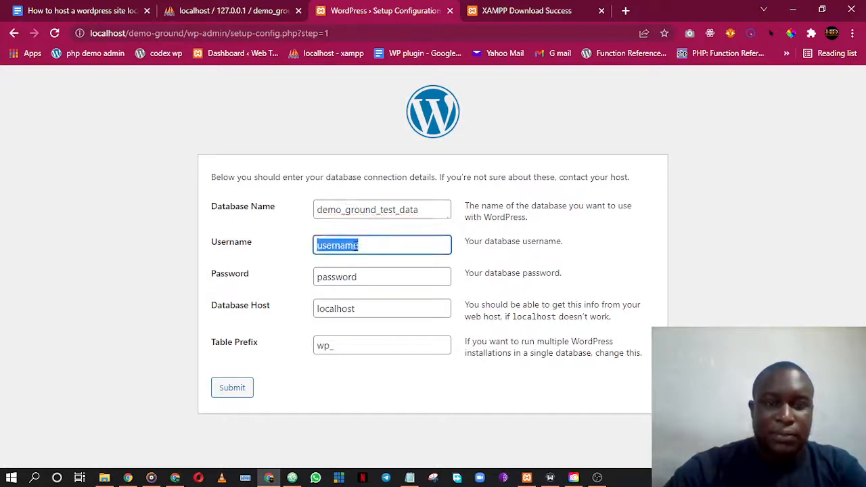
pyautogui.write('root')
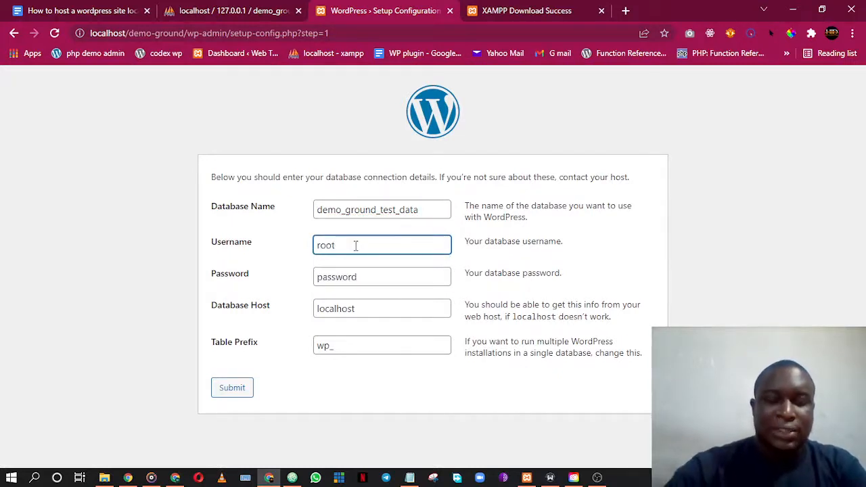
pyautogui.click(520, 260)
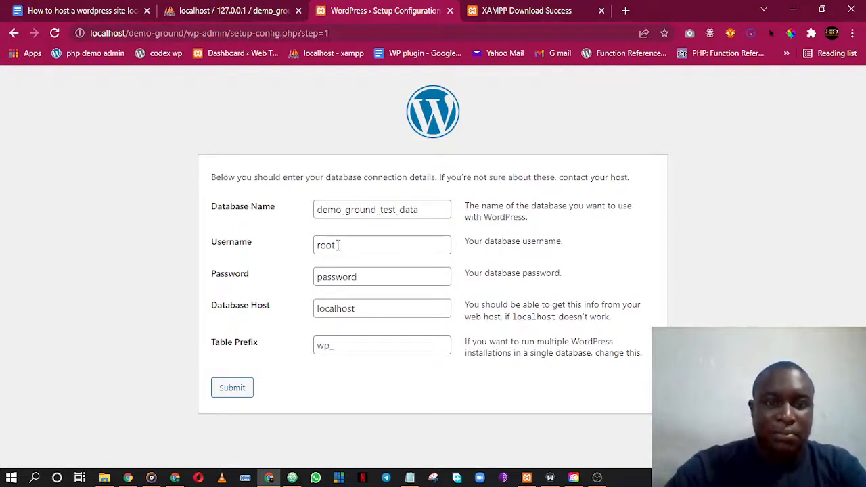
pyautogui.click(352, 276)
pyautogui.doubleClick(352, 276)
pyautogui.press('BackSpace')
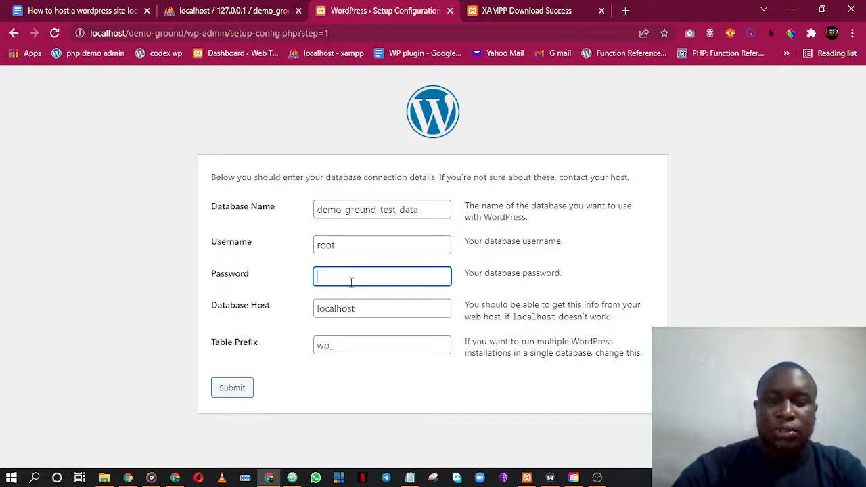
# - Check the database host localhost and the table prefix wp_, and submit the connection details
pyautogui.click(364, 311)
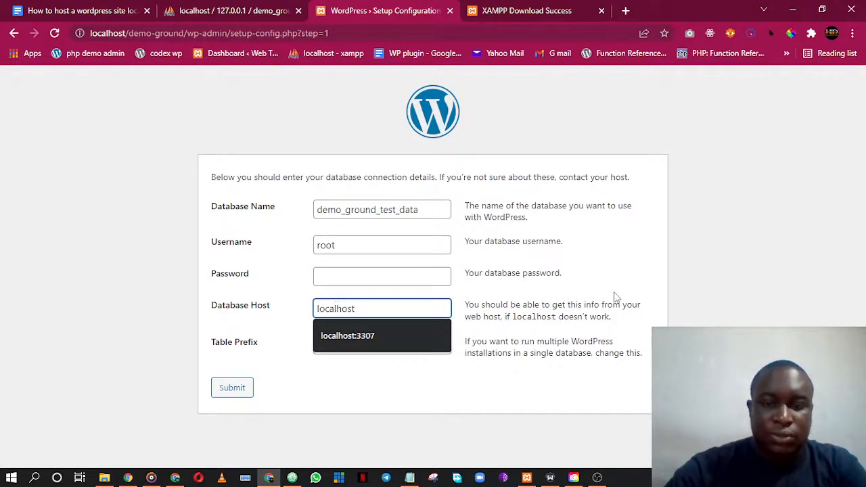
pyautogui.click(475, 336)
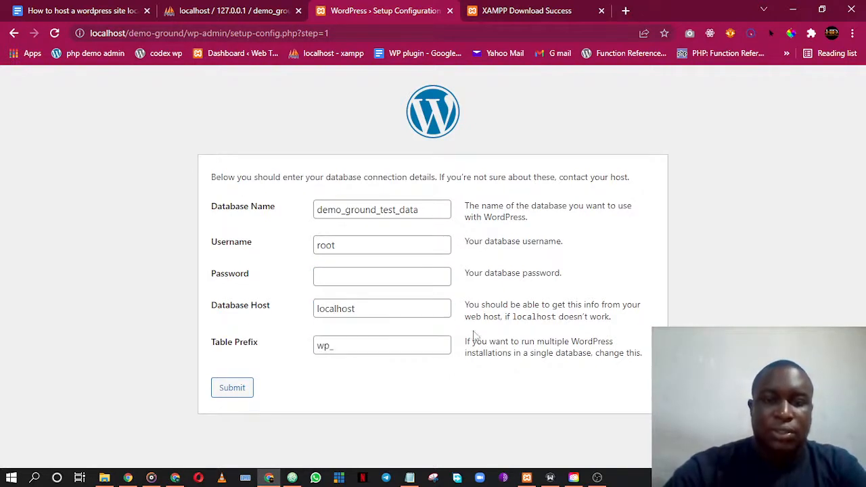
pyautogui.click(347, 345)
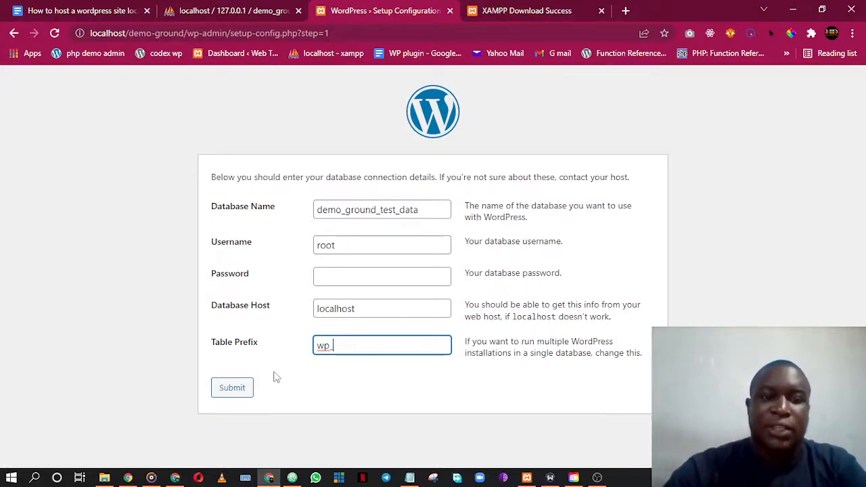
pyautogui.click(236, 392)
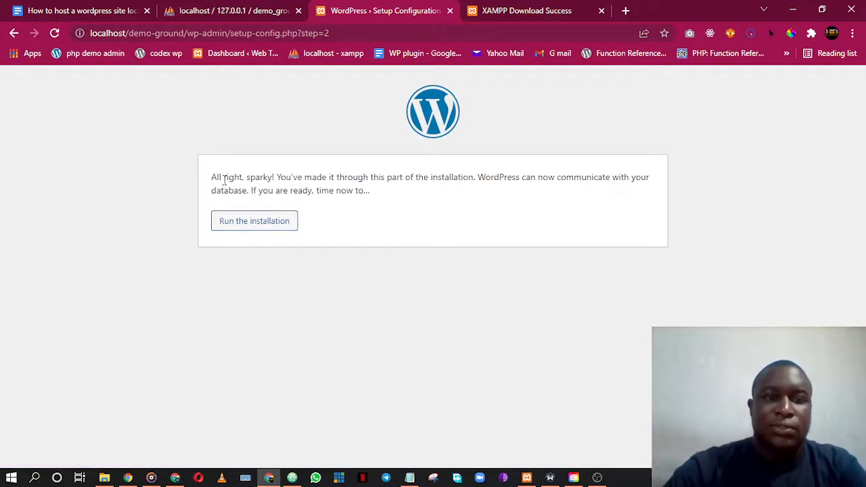
# - Read the database connection message and run the WordPress installation to reach the site information form
pyautogui.moveTo(212, 177); pyautogui.dragTo(392, 178)
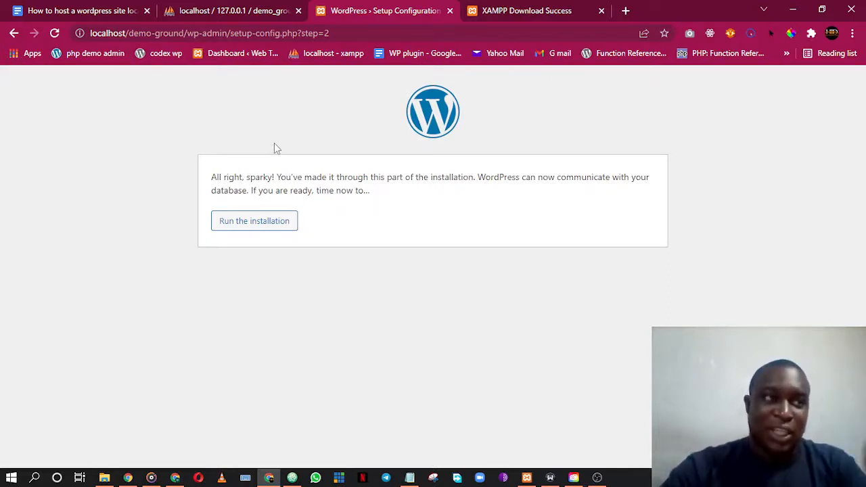
pyautogui.click(258, 225)
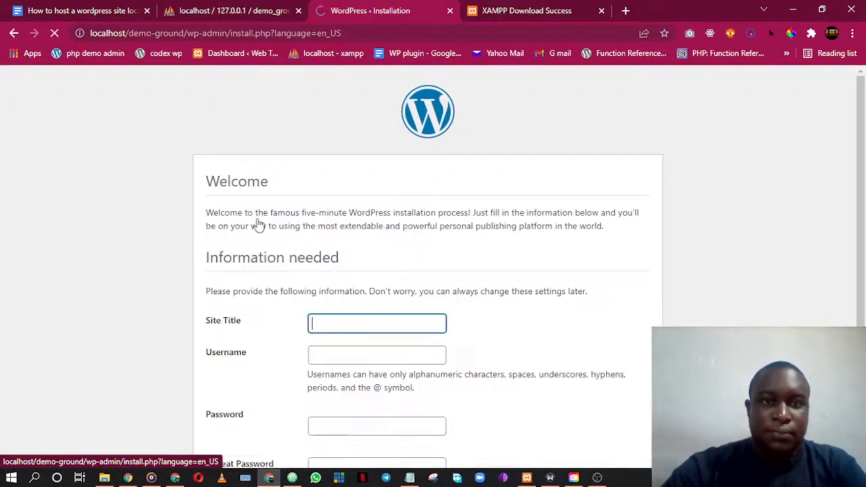
pyautogui.scroll(-2, 323, 216)
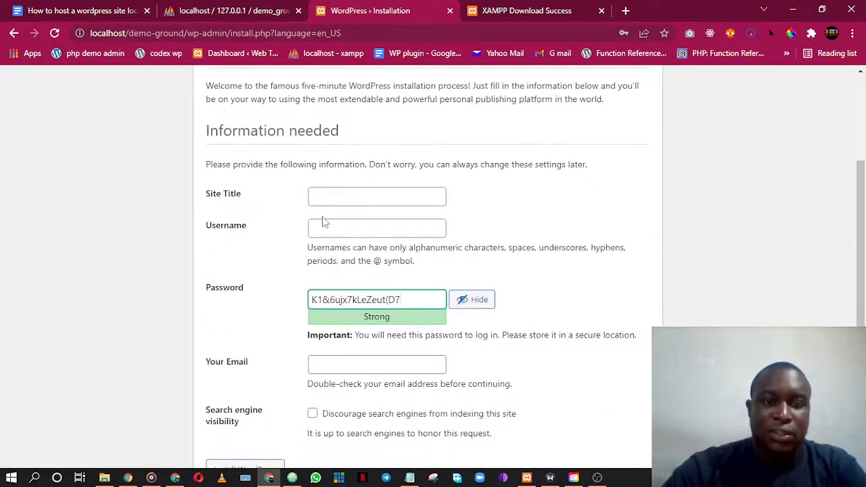
# - Review the installation form's introduction and set the site title to My Testing Website
pyautogui.scroll(2, 323, 222)
pyautogui.moveTo(206, 213); pyautogui.dragTo(553, 224)
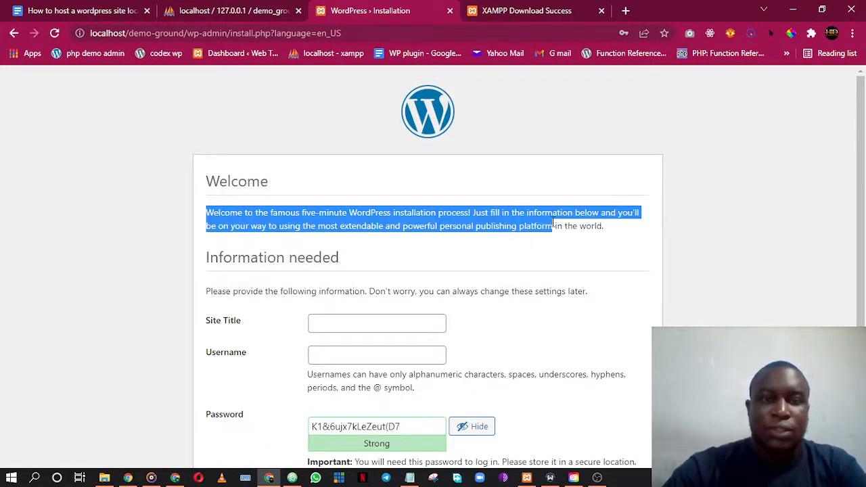
pyautogui.click(435, 225)
pyautogui.scroll(-3, 293, 322)
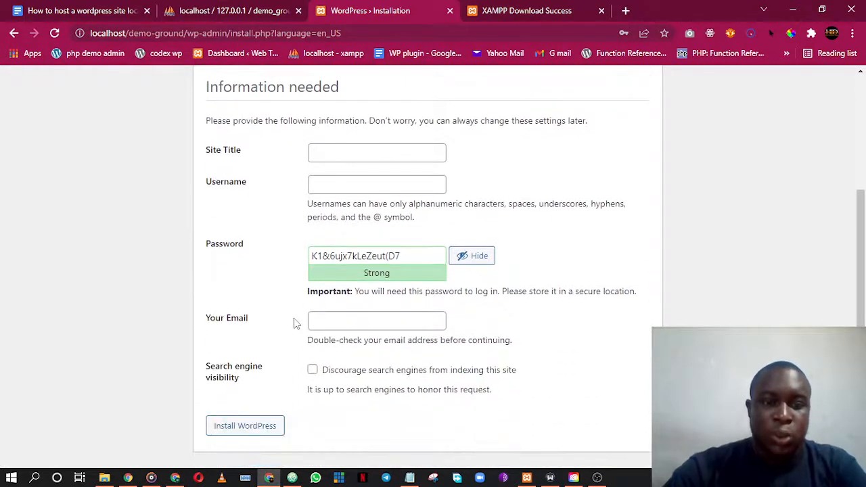
pyautogui.scroll(2, 294, 322)
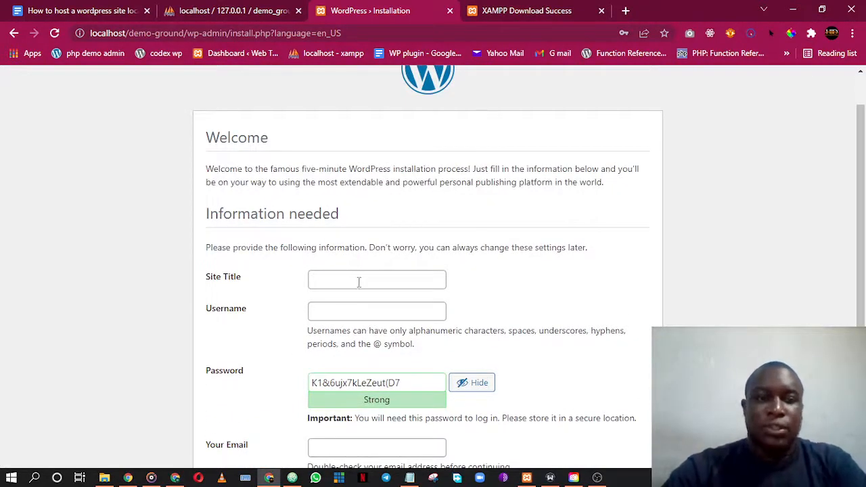
pyautogui.click(358, 280)
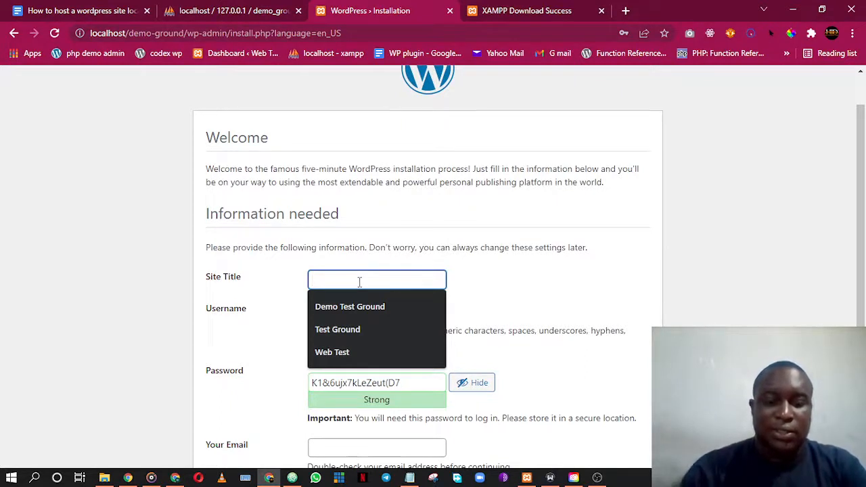
pyautogui.write('M')
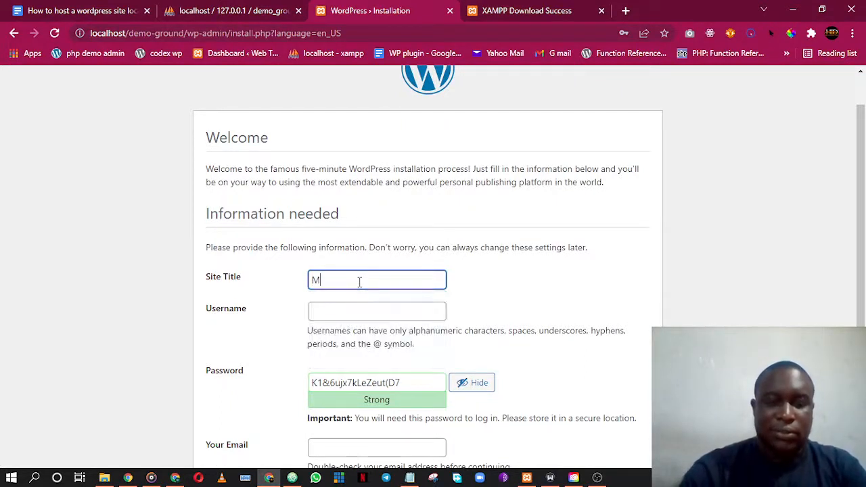
pyautogui.write('y Testing')
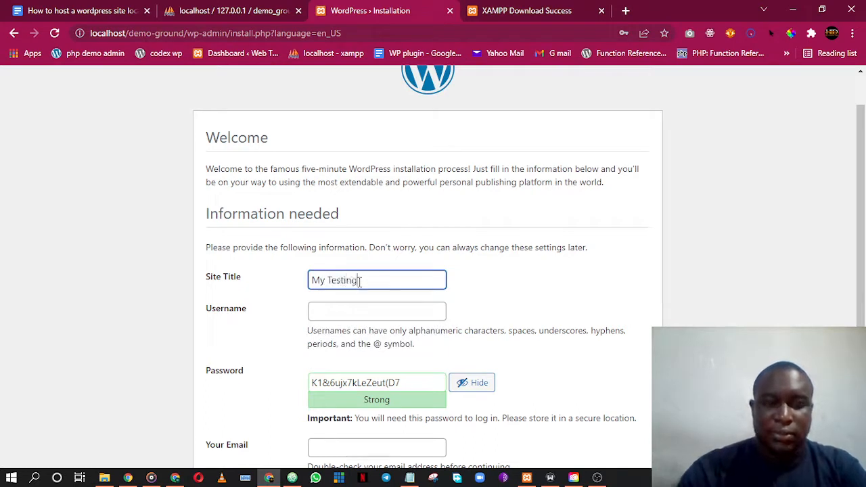
pyautogui.write(' Website')
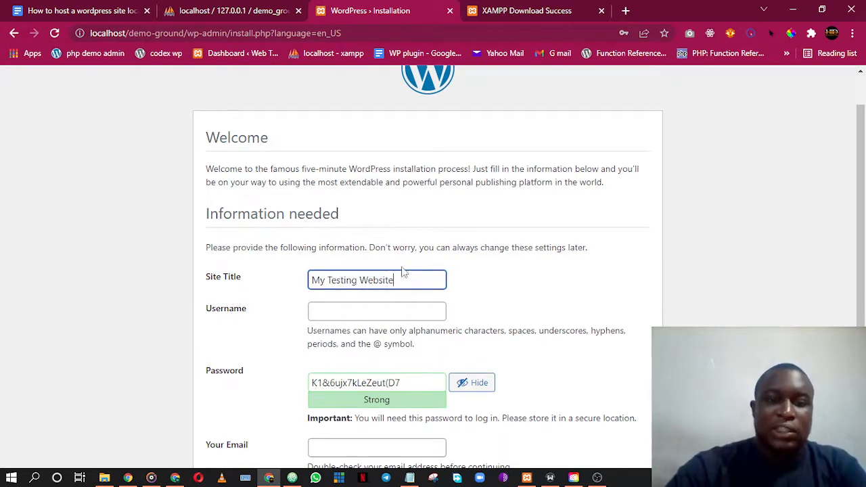
# - Set the WordPress administrator username to admin
pyautogui.click(390, 315)
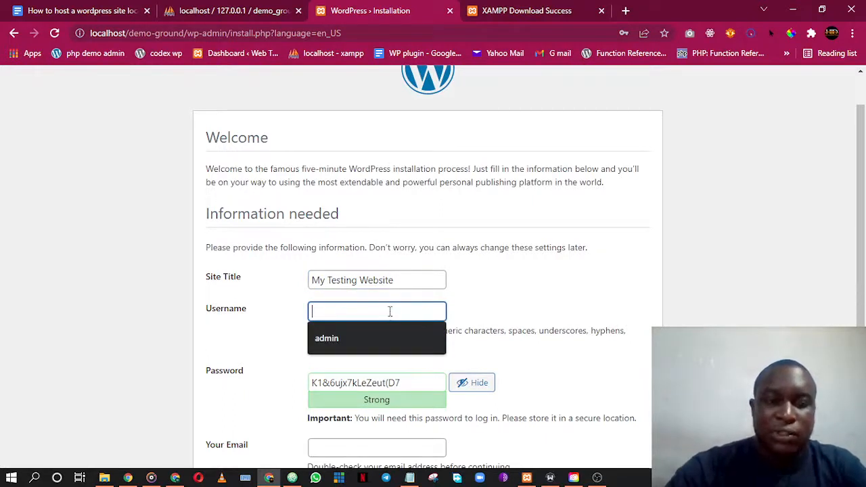
pyautogui.click(357, 338)
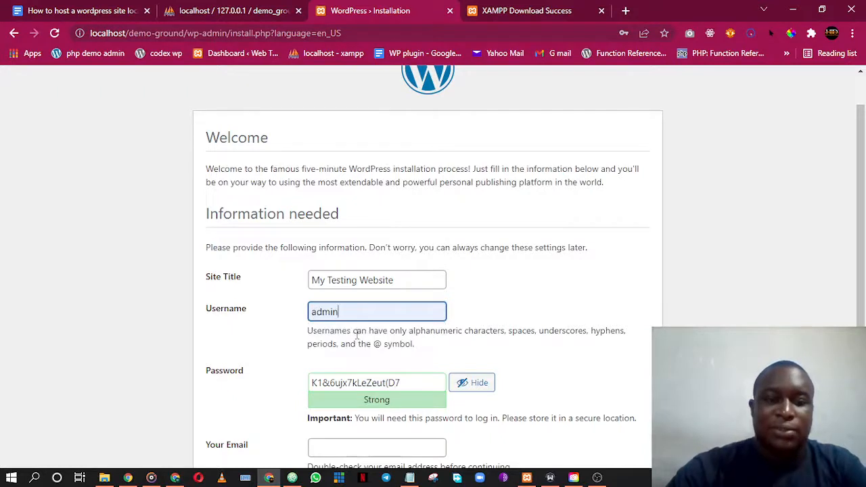
pyautogui.click(475, 323)
pyautogui.scroll(-1, 354, 326)
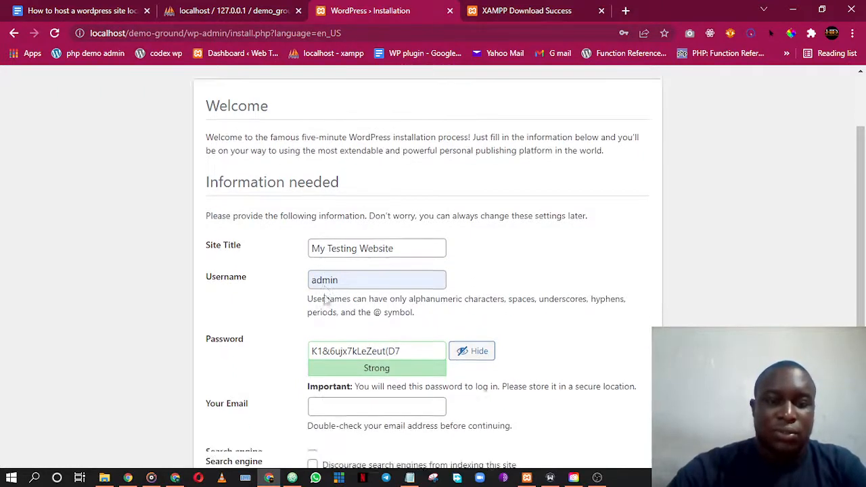
pyautogui.scroll(1, 338, 267)
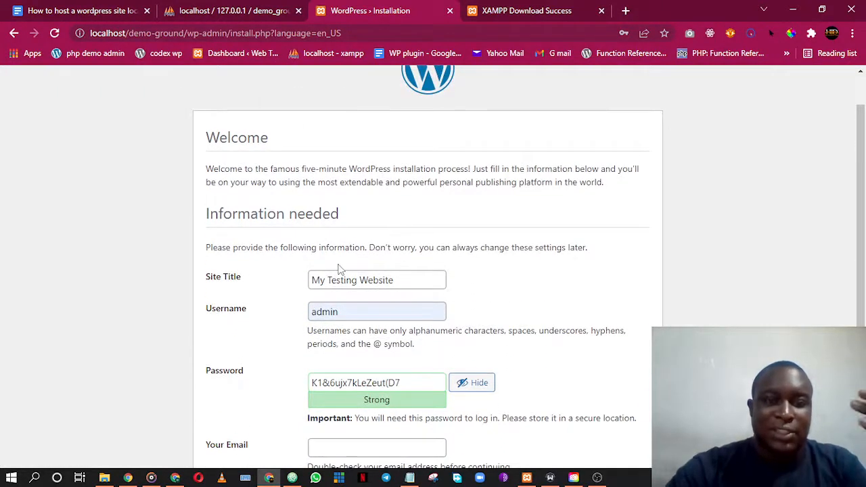
pyautogui.scroll(-1, 338, 268)
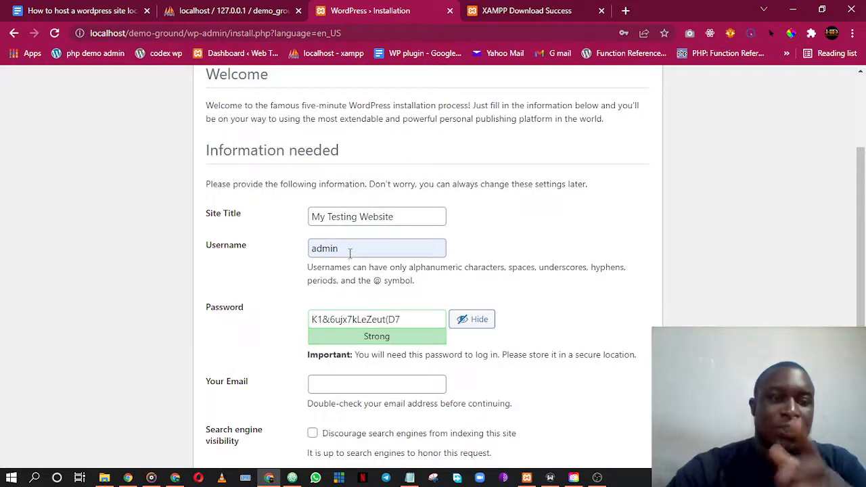
pyautogui.click(349, 250)
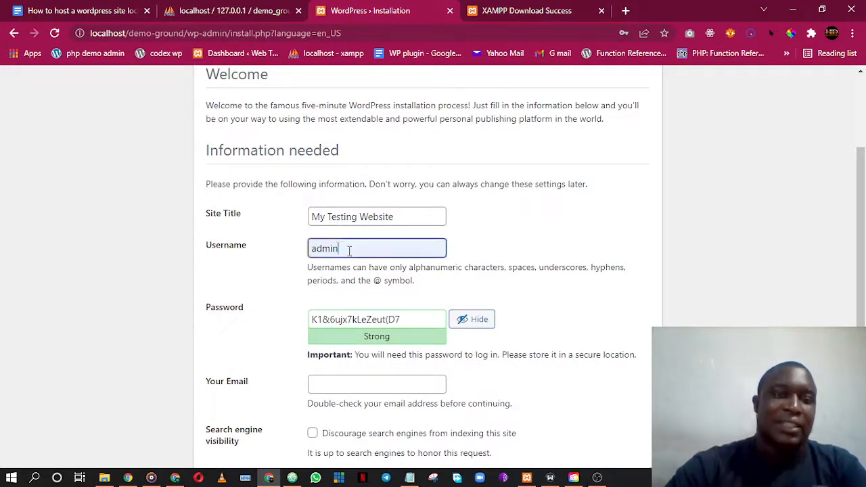
# - Replace the generated password with a custom account password and confirm the use of a weak password
pyautogui.doubleClick(389, 321)
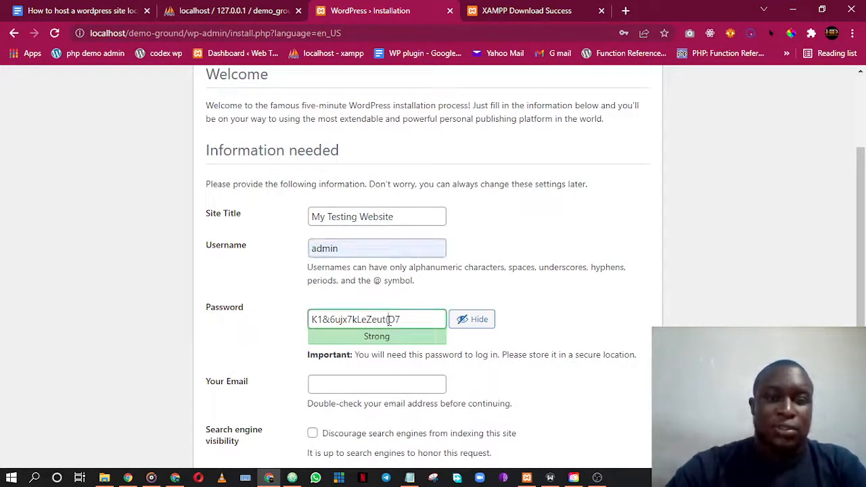
pyautogui.click(406, 319)
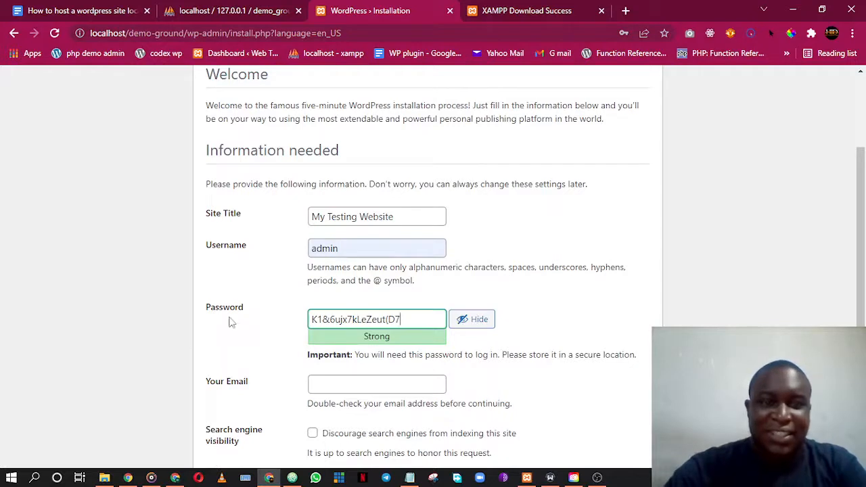
pyautogui.tripleClick(377, 321)
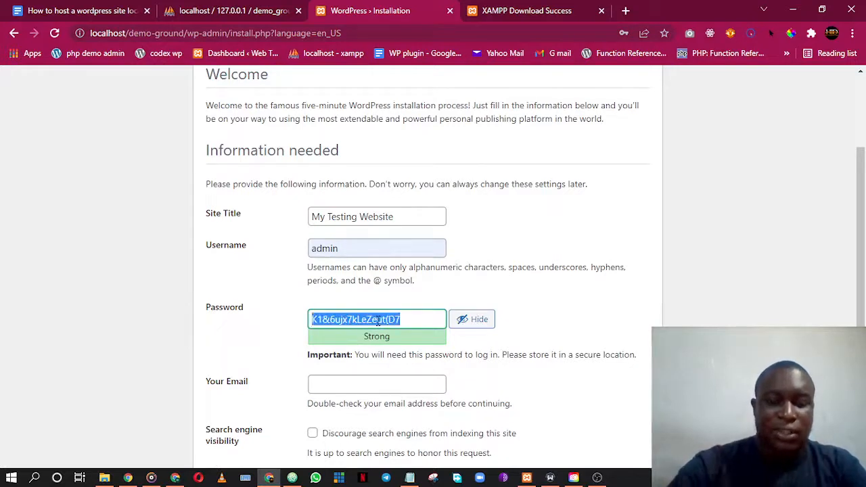
pyautogui.write('admin')
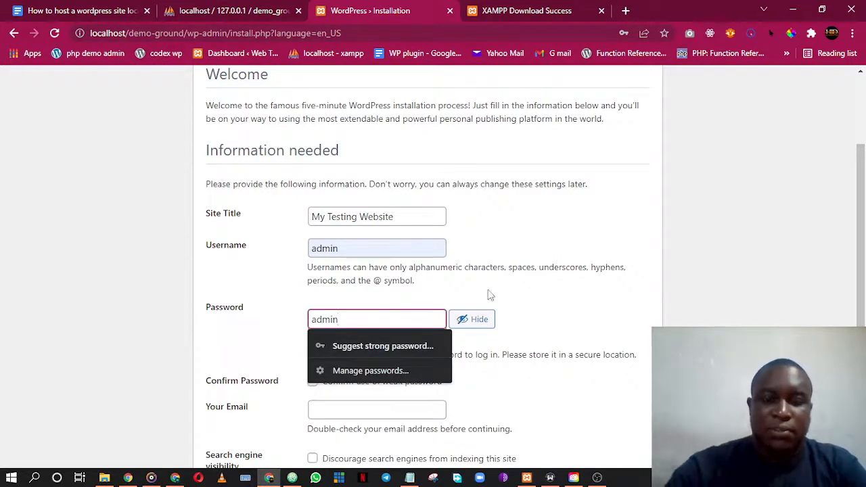
pyautogui.scroll(-1, 388, 323)
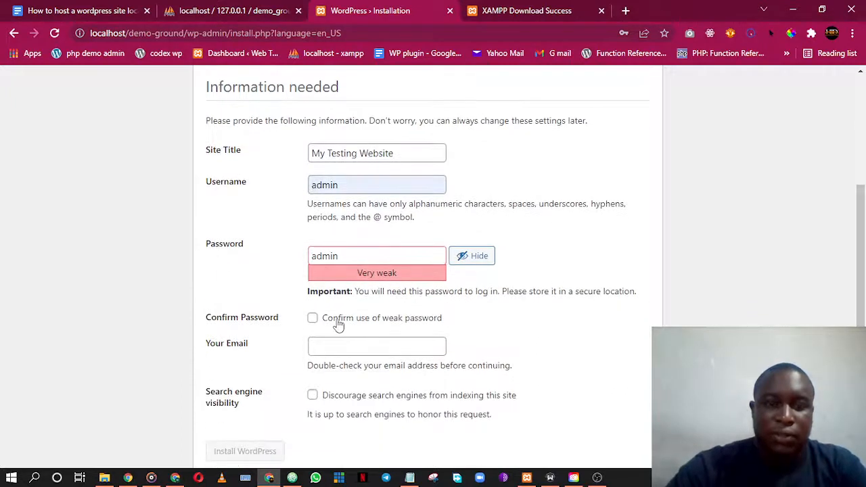
pyautogui.click(341, 324)
pyautogui.click(348, 256)
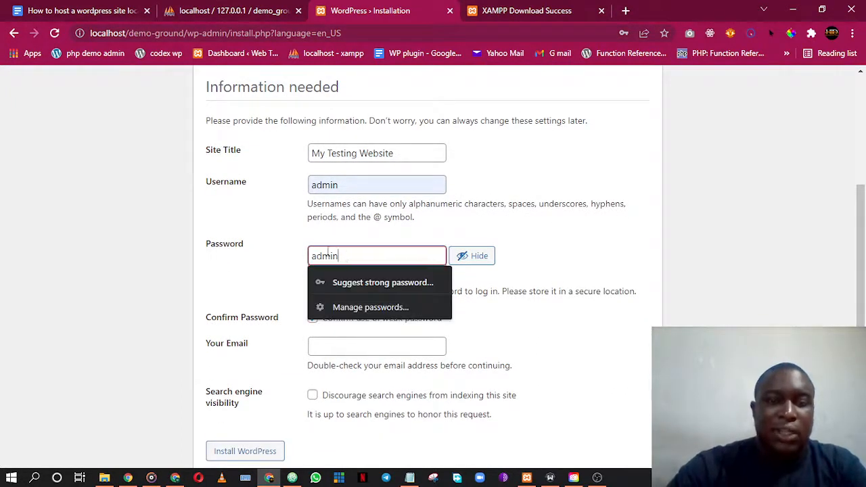
pyautogui.click(281, 254)
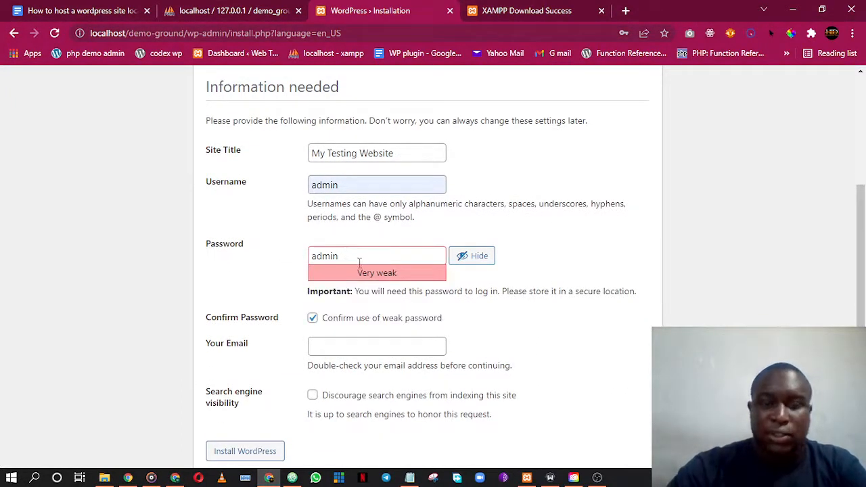
# - Fill in the administrator's email address using the saved Gmail suggestion and review the entered site details
pyautogui.scroll(-1, 383, 327)
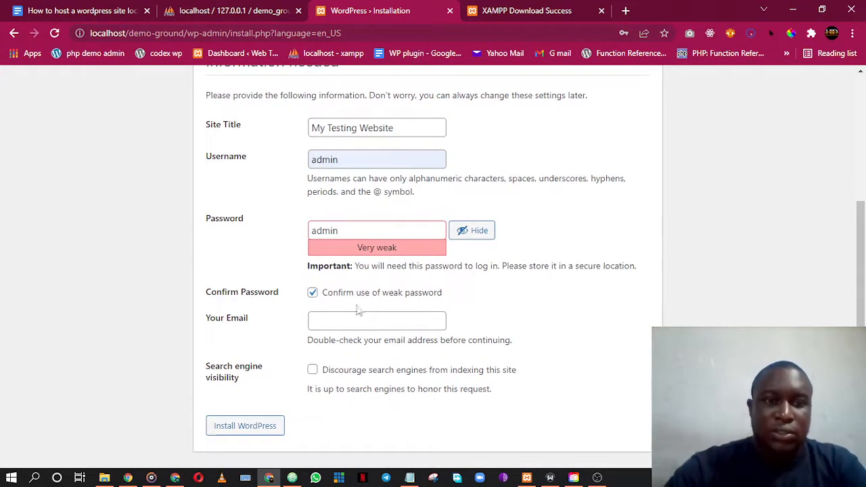
pyautogui.click(348, 320)
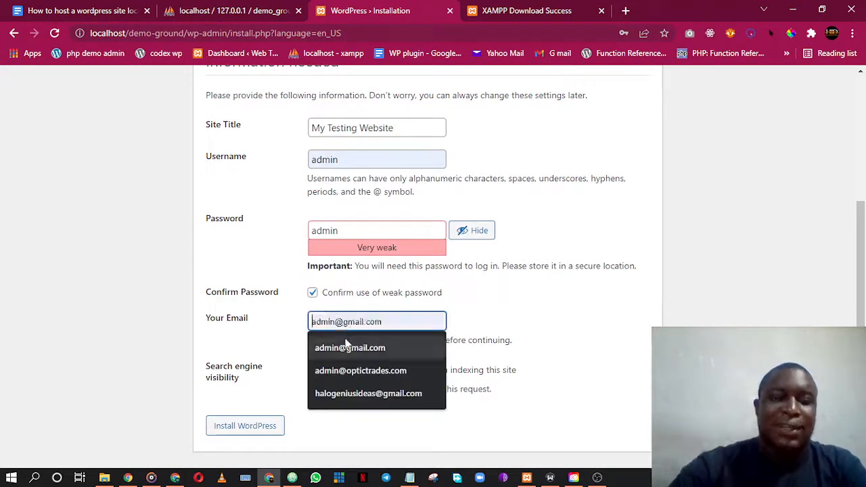
pyautogui.click(346, 348)
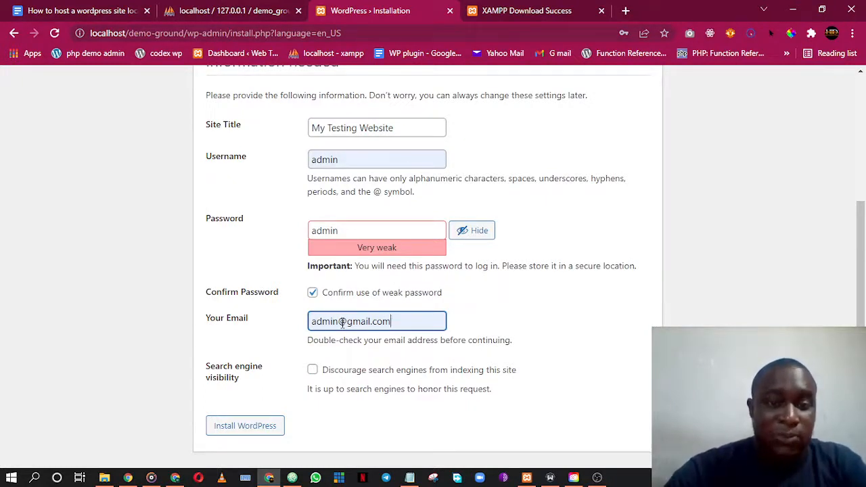
pyautogui.scroll(2, 499, 309)
pyautogui.scroll(-2, 499, 309)
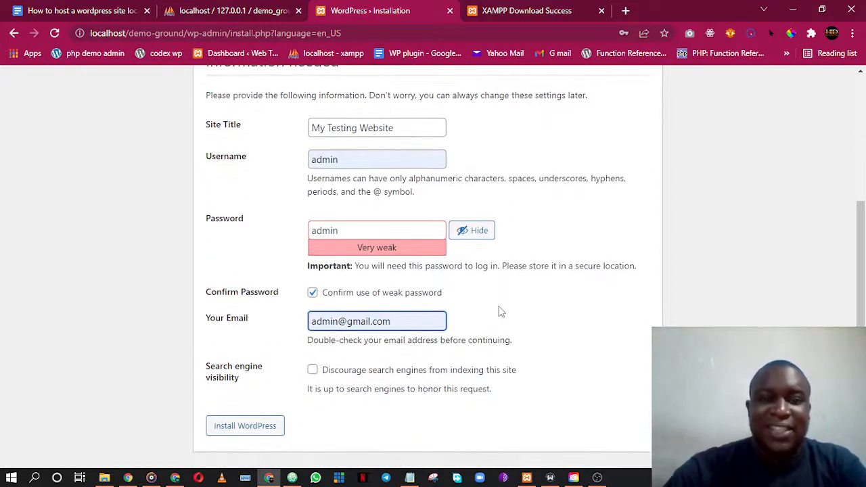
# - Discourage search engines from indexing the site and install WordPress with the entered details
pyautogui.click(328, 371)
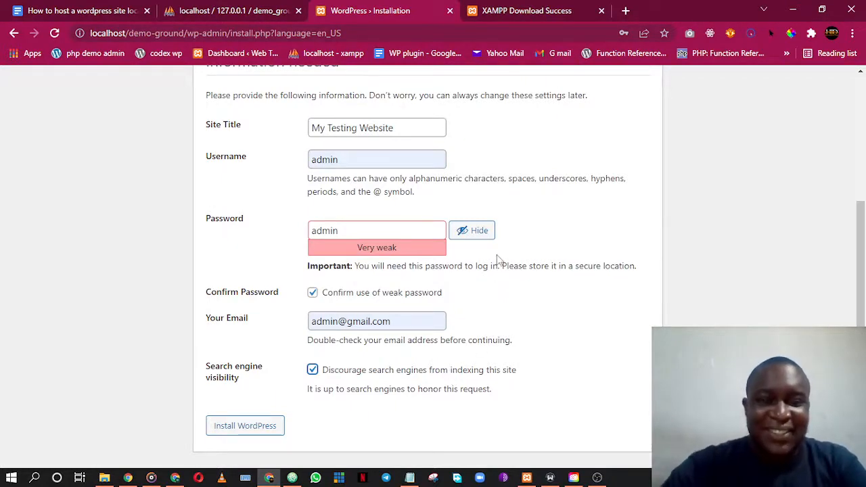
pyautogui.scroll(3, 389, 250)
pyautogui.scroll(-3, 388, 250)
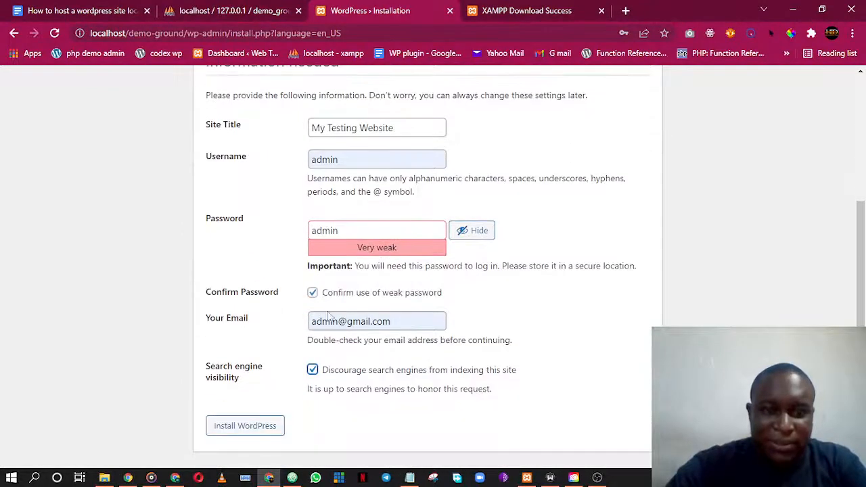
pyautogui.click(245, 425)
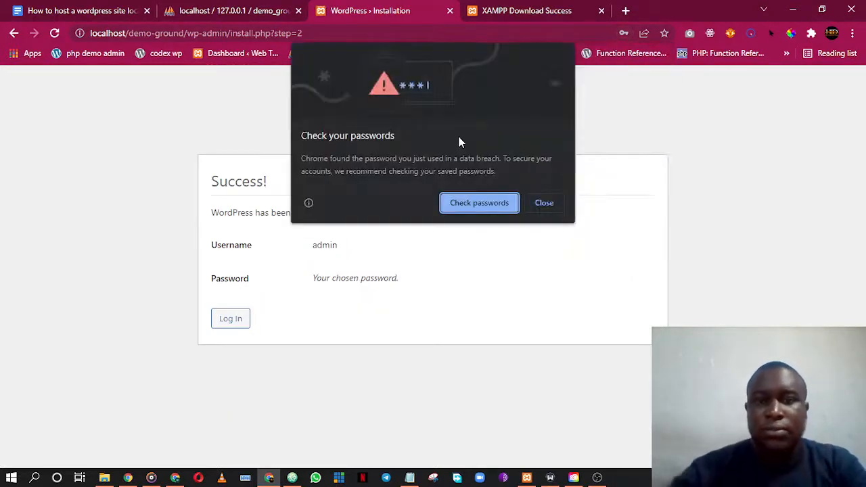
# - Dismiss the browser's password warning and proceed from the installation success page to the WordPress login form
pyautogui.click(543, 203)
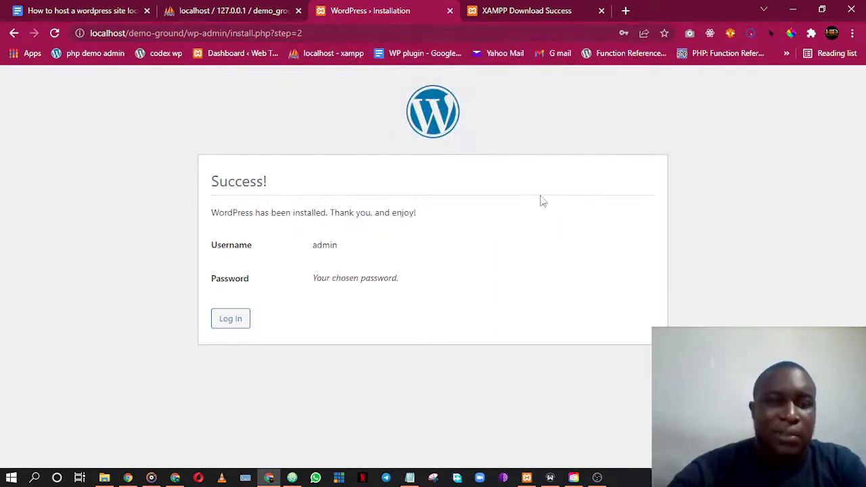
pyautogui.moveTo(210, 213); pyautogui.dragTo(389, 203)
pyautogui.click(430, 211)
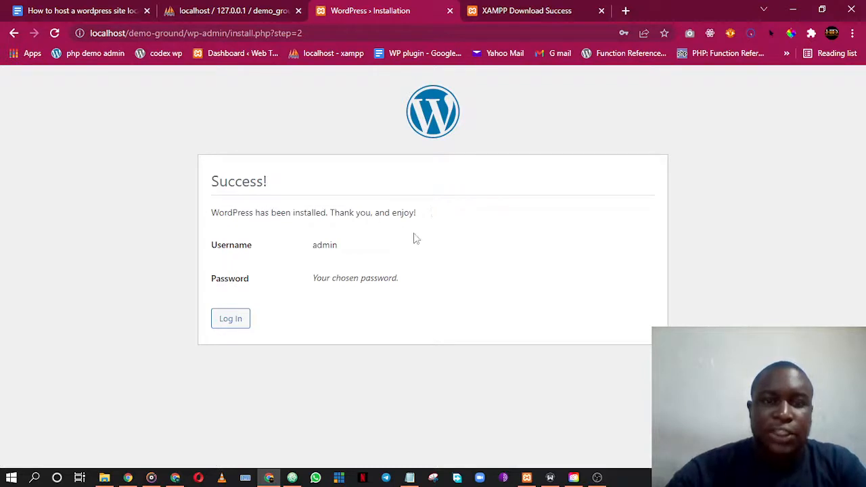
pyautogui.moveTo(213, 248); pyautogui.dragTo(278, 251)
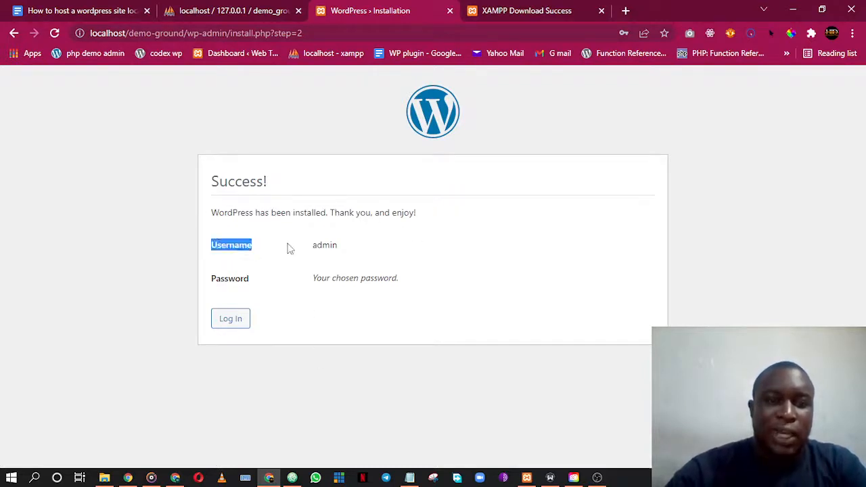
pyautogui.click(382, 208)
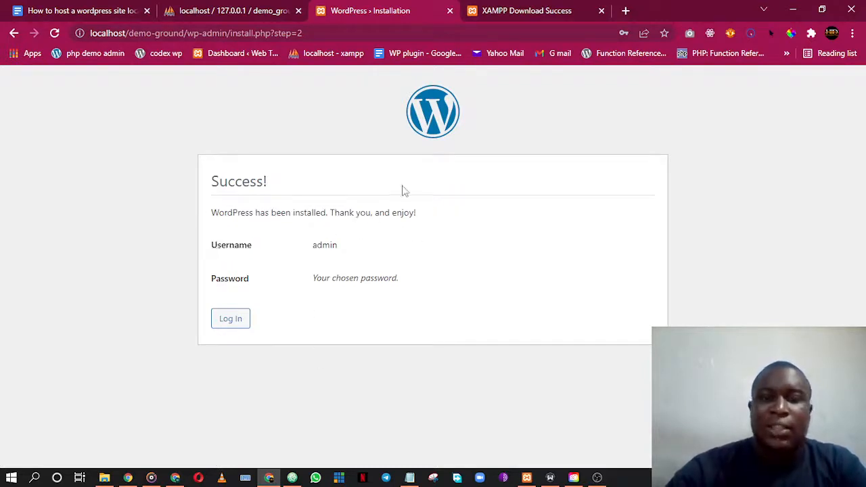
pyautogui.click(236, 318)
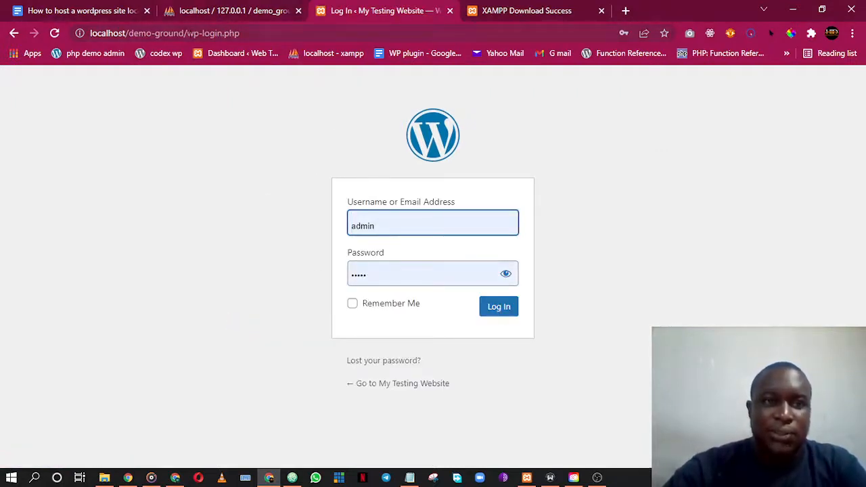
# - Re-enter the account password for the prefilled username, enable Remember Me and log in to the WordPress admin area
pyautogui.click(369, 272)
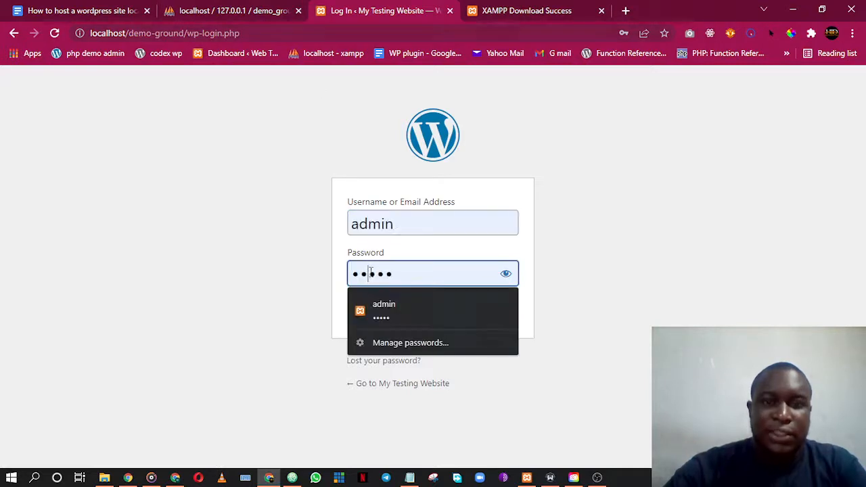
pyautogui.click(391, 215)
pyautogui.click(322, 237)
pyautogui.click(416, 279)
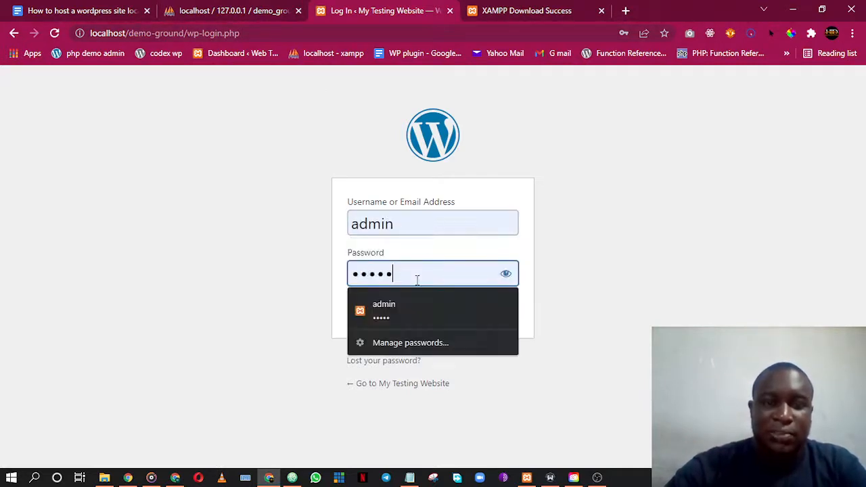
pyautogui.doubleClick(417, 280)
pyautogui.write('admi')
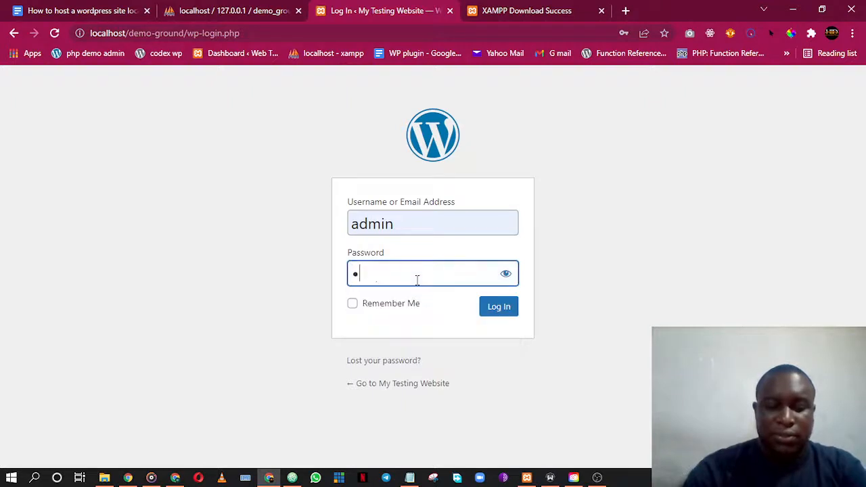
pyautogui.write('n')
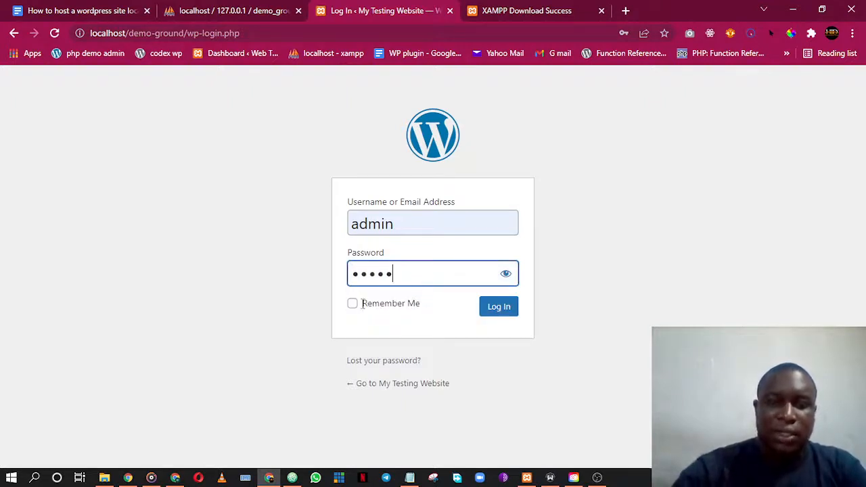
pyautogui.click(353, 304)
pyautogui.click(499, 307)
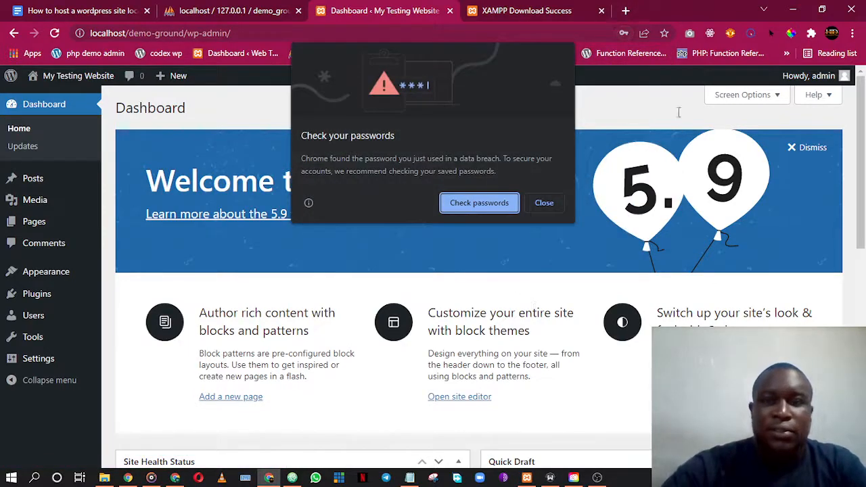
# - Close the browser's password breach warning and dismiss the Welcome to WordPress panel on the dashboard
pyautogui.click(544, 203)
pyautogui.scroll(-5, 598, 210)
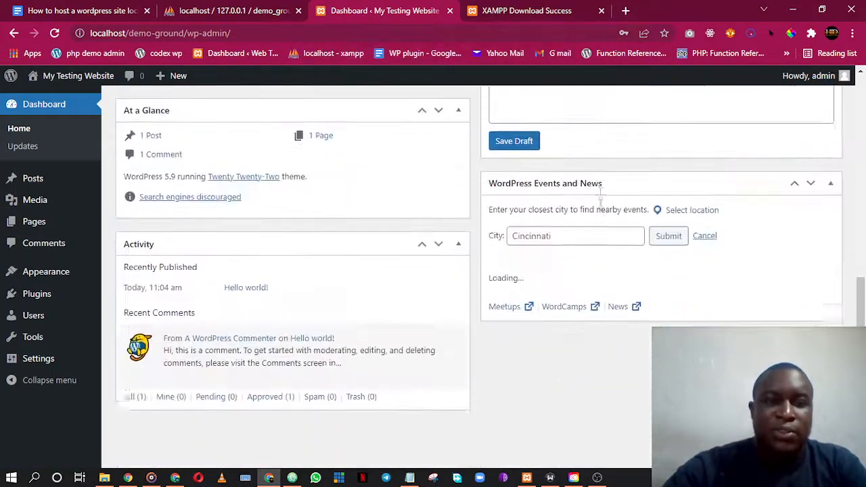
pyautogui.scroll(5, 599, 210)
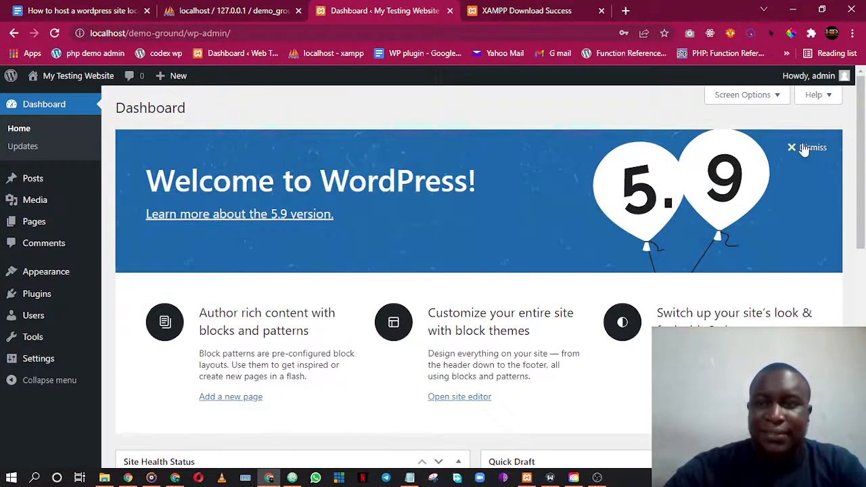
pyautogui.click(804, 147)
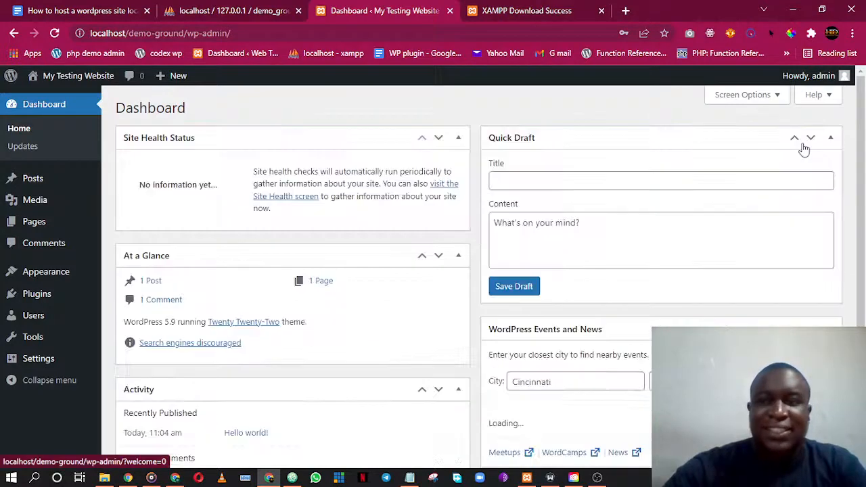
# - Collapse the Site Health Status, At a Glance, Quick Draft, WordPress Events and News, and Activity boxes on the dashboard
pyautogui.click(459, 139)
pyautogui.click(458, 175)
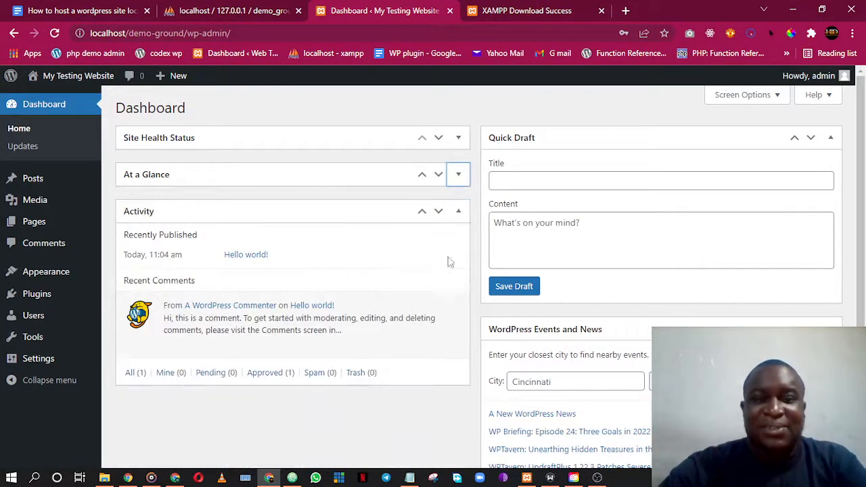
pyautogui.click(831, 138)
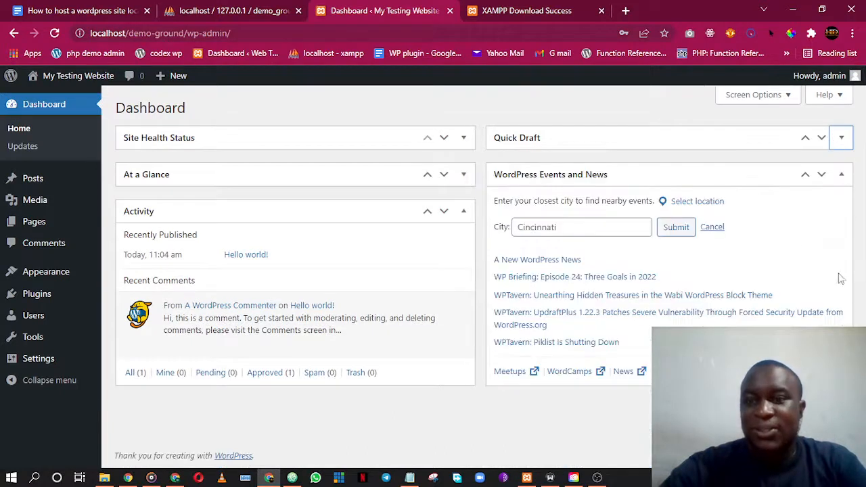
pyautogui.click(842, 173)
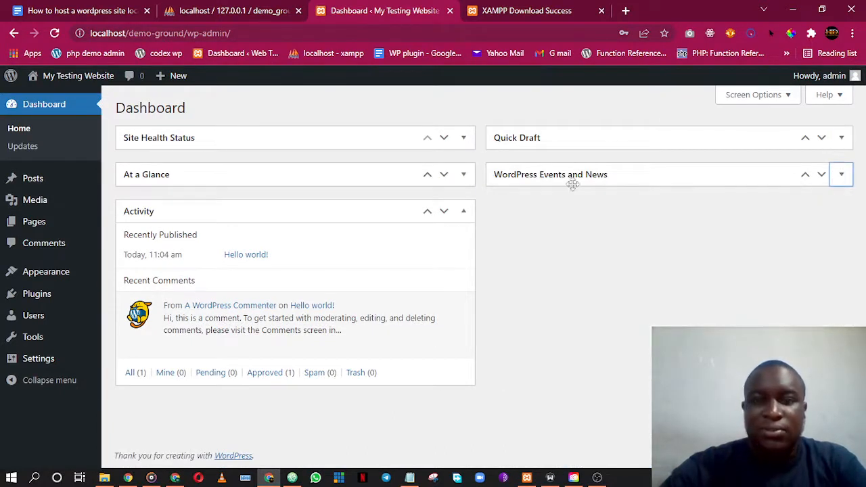
pyautogui.click(464, 212)
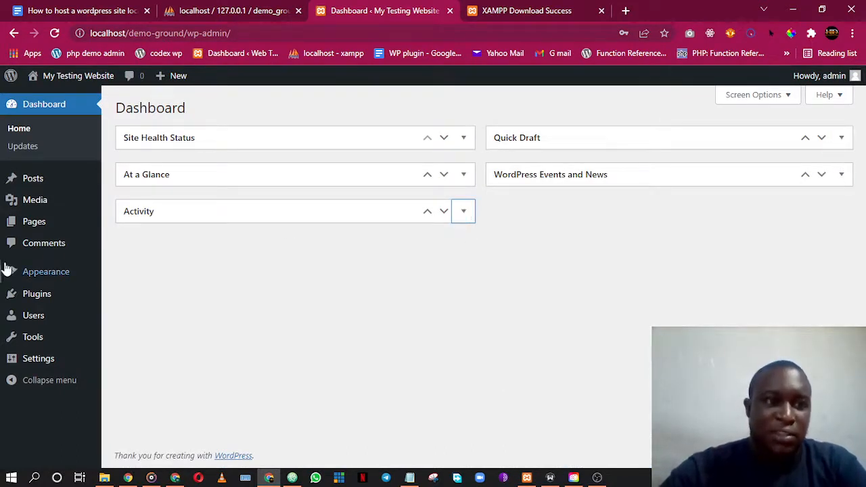
# - Open the My Testing Website front end in a new browser tab, look over its homepage and return to the dashboard
pyautogui.moveTo(78, 78)
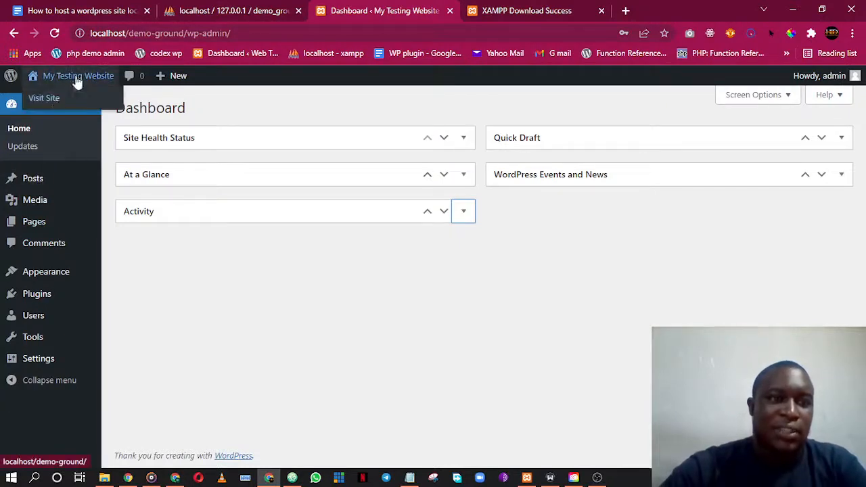
pyautogui.rightClick(52, 100)
pyautogui.click(69, 109)
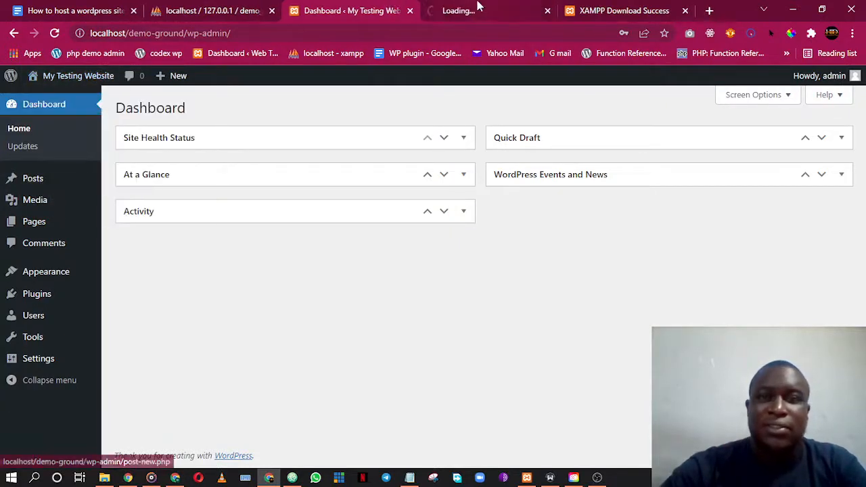
pyautogui.click(481, 10)
pyautogui.scroll(-5, 440, 266)
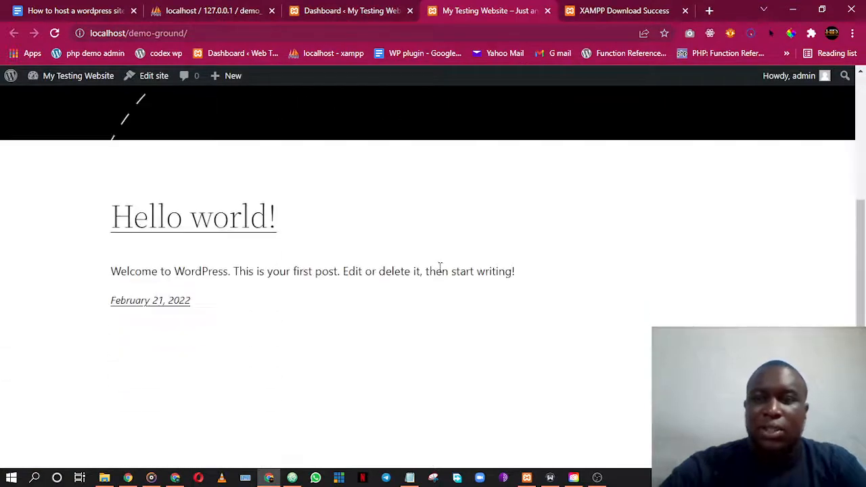
pyautogui.scroll(3, 441, 271)
pyautogui.click(369, 8)
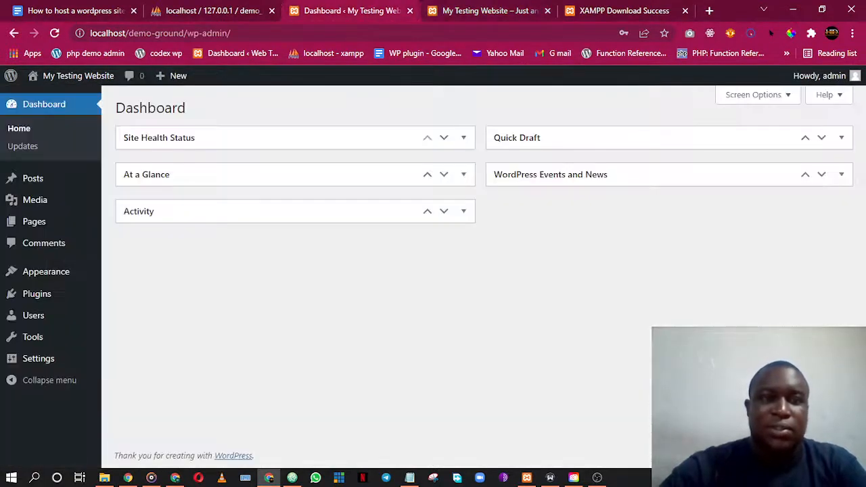
# - Switch to the XAMPP Control Panel, check the status of the Apache and MySQL modules, and minimize it again
pyautogui.moveTo(39, 295)
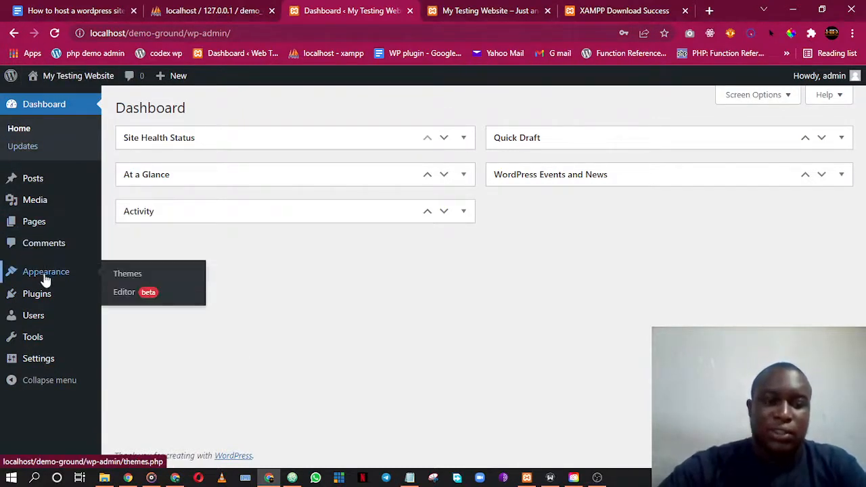
pyautogui.click(526, 479)
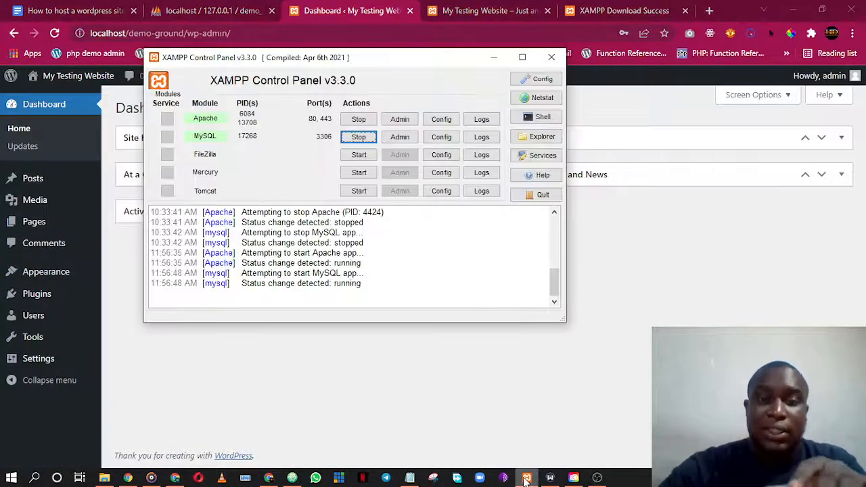
pyautogui.moveTo(311, 65); pyautogui.dragTo(474, 133)
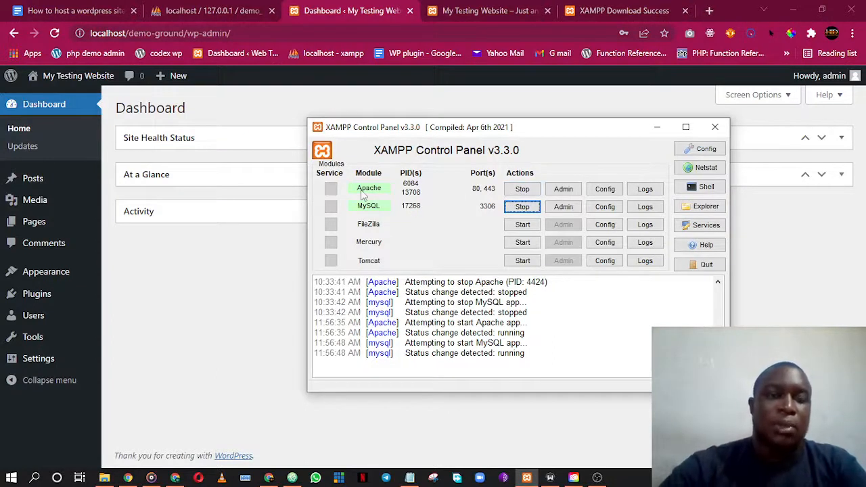
pyautogui.click(656, 128)
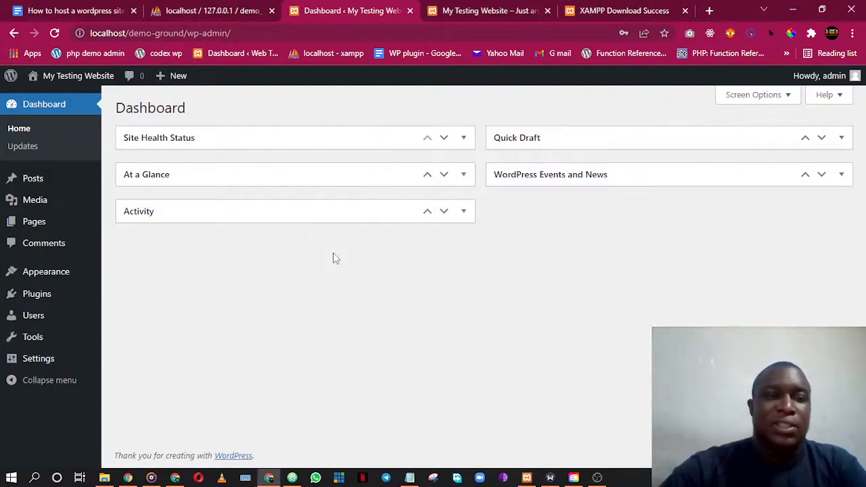